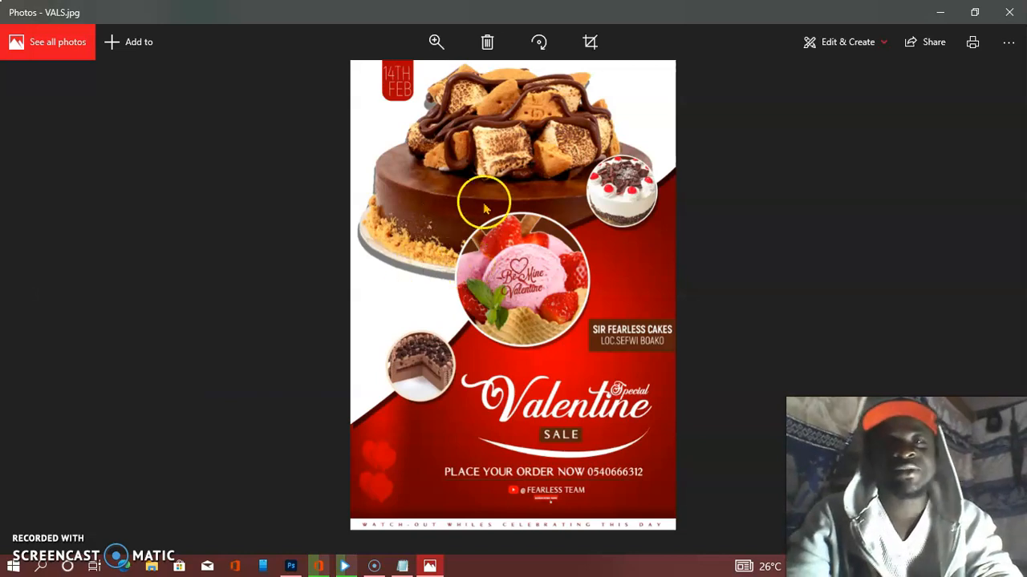
Step: Close the finished flyer preview and review the source images and text file in the Vals Pics folder
{"action": "left_click", "coordinate": [1008, 14]}
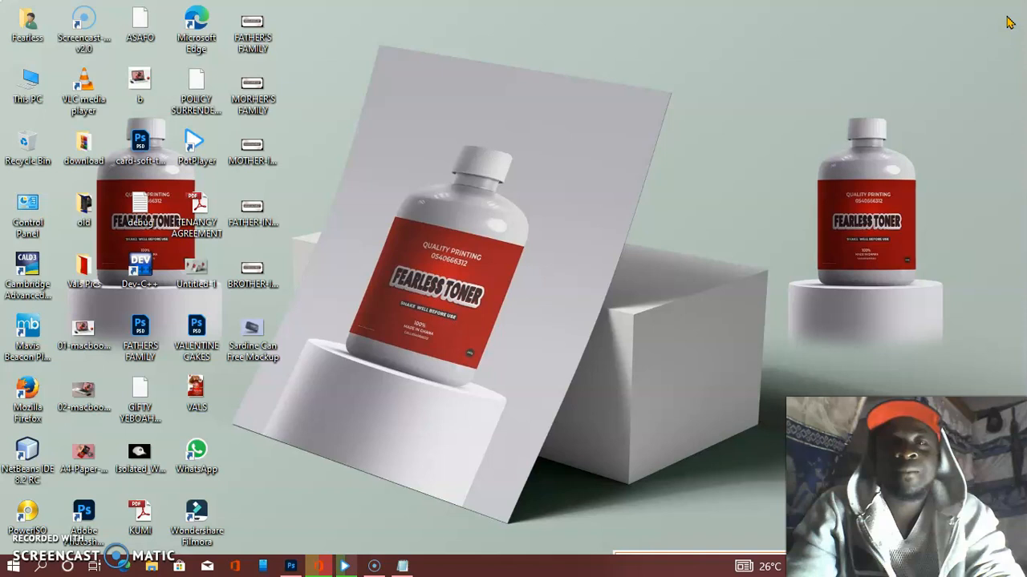
{"action": "double_click", "coordinate": [83, 278]}
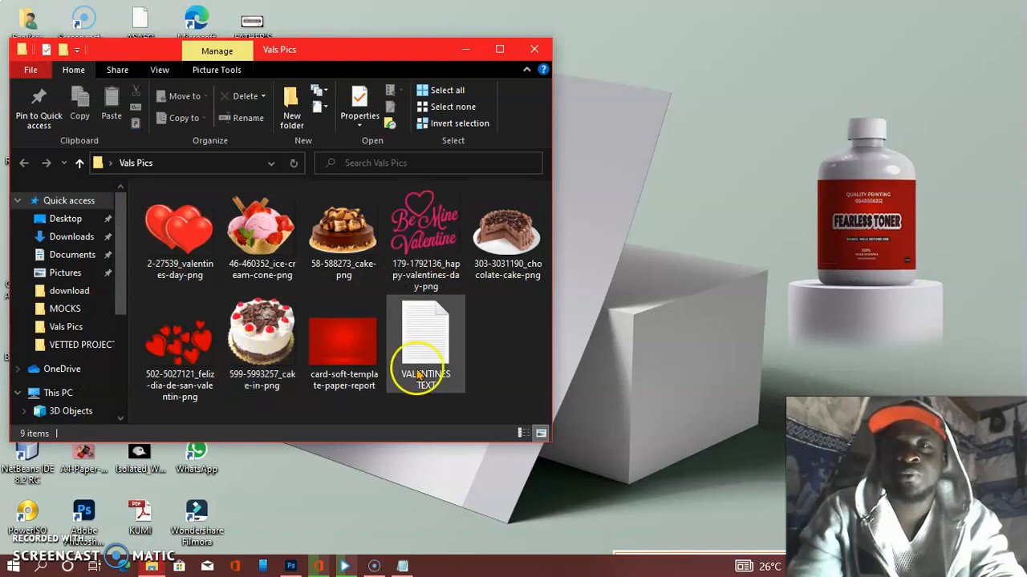
{"action": "left_click_drag", "start_coordinate": [474, 359], "coordinate": [138, 189]}
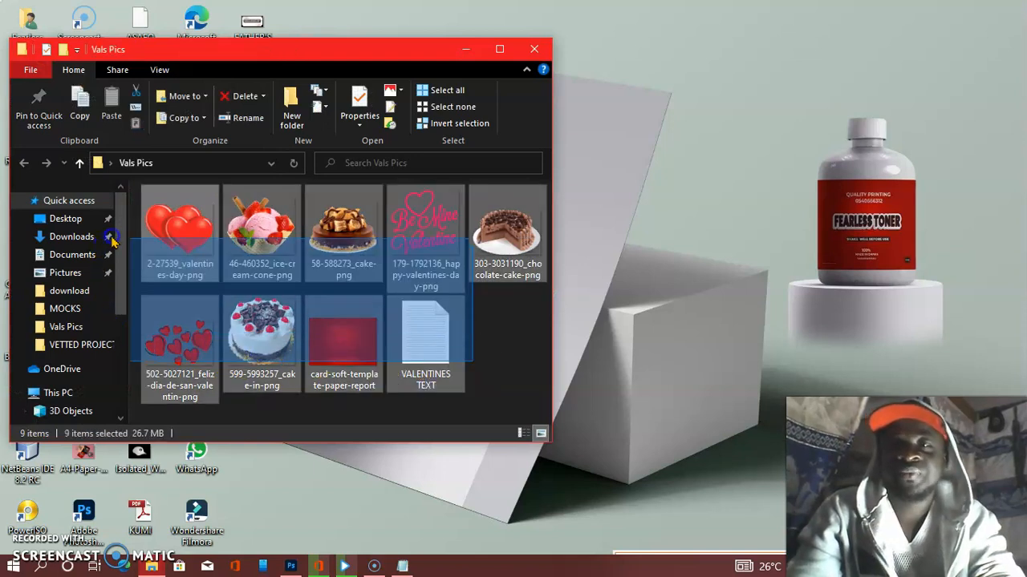
{"action": "left_click", "coordinate": [534, 50]}
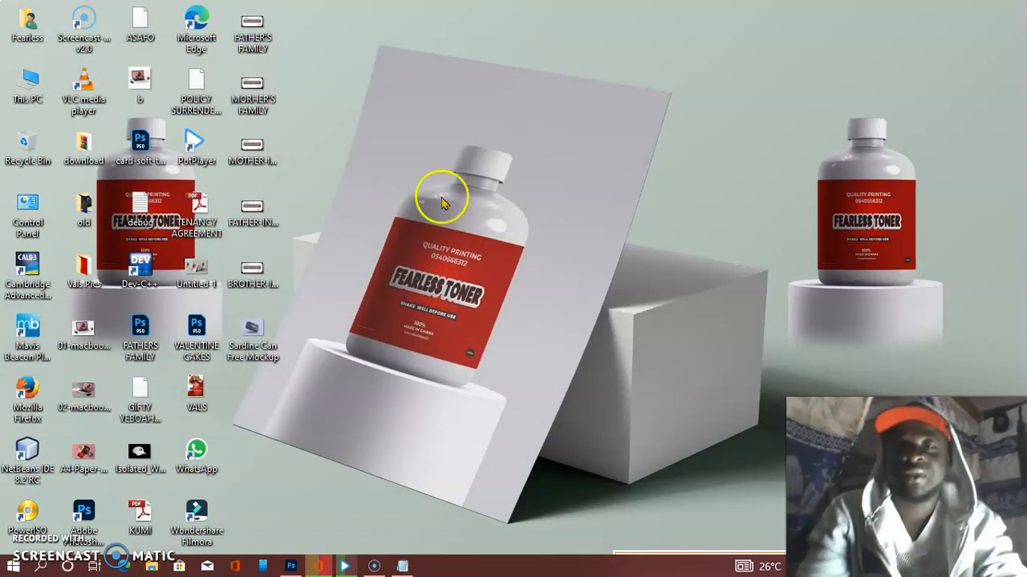
Step: Switch to Photoshop and create a portrait A5 document, 148 x 210 mm at 300 ppi, RGB Color with white background
{"action": "left_click", "coordinate": [292, 566]}
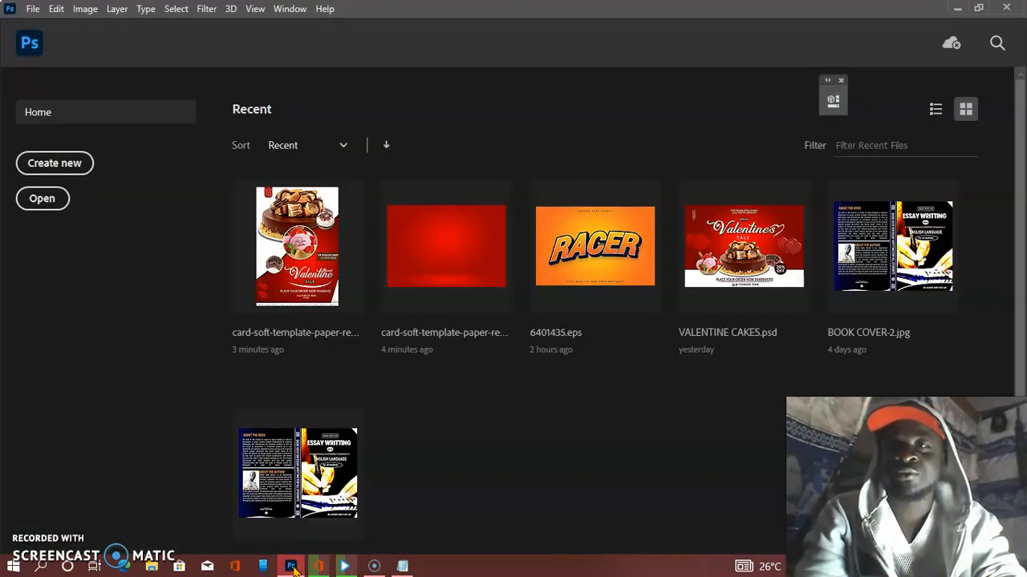
{"action": "left_click", "coordinate": [35, 9]}
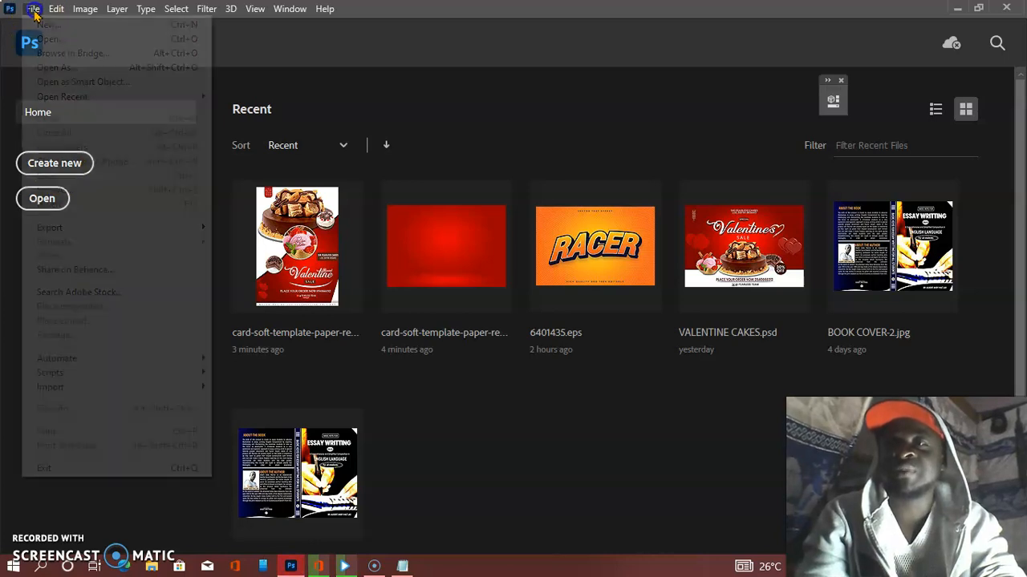
{"action": "left_click", "coordinate": [40, 13]}
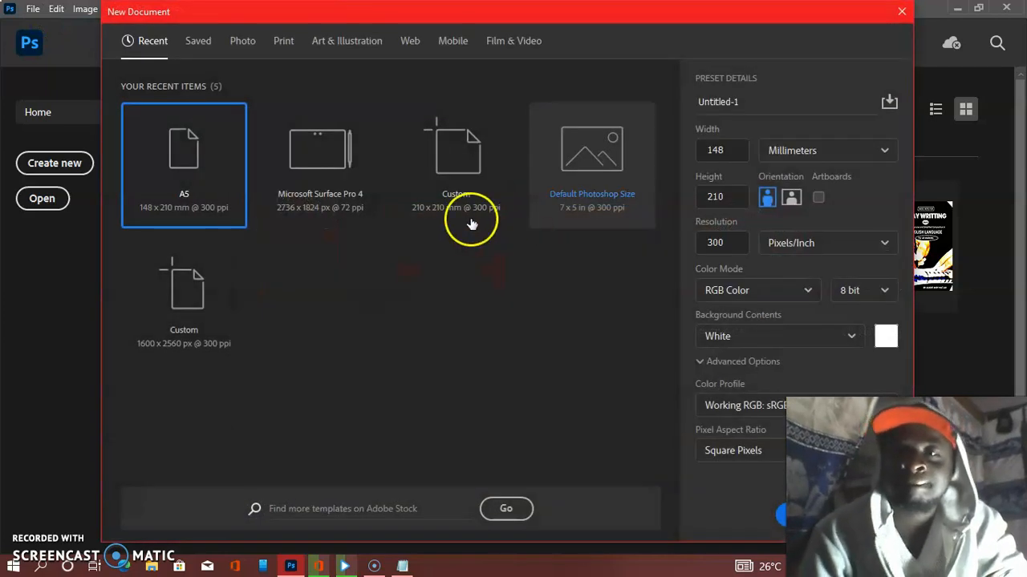
{"action": "left_click", "coordinate": [780, 521]}
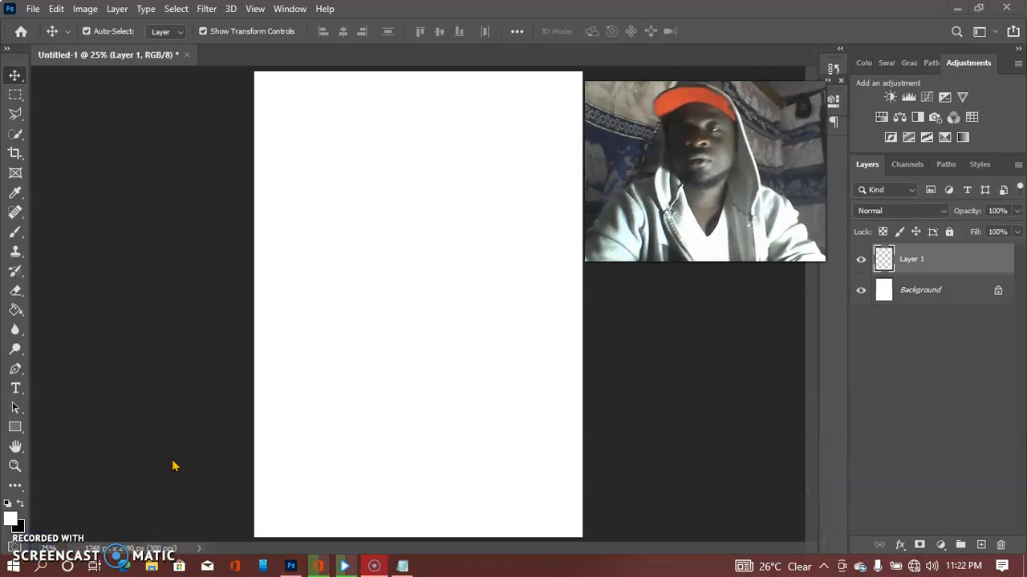
Step: Place the red card-soft-template-paper-report image from the Vals Pics folder into the new document
{"action": "left_click", "coordinate": [956, 8]}
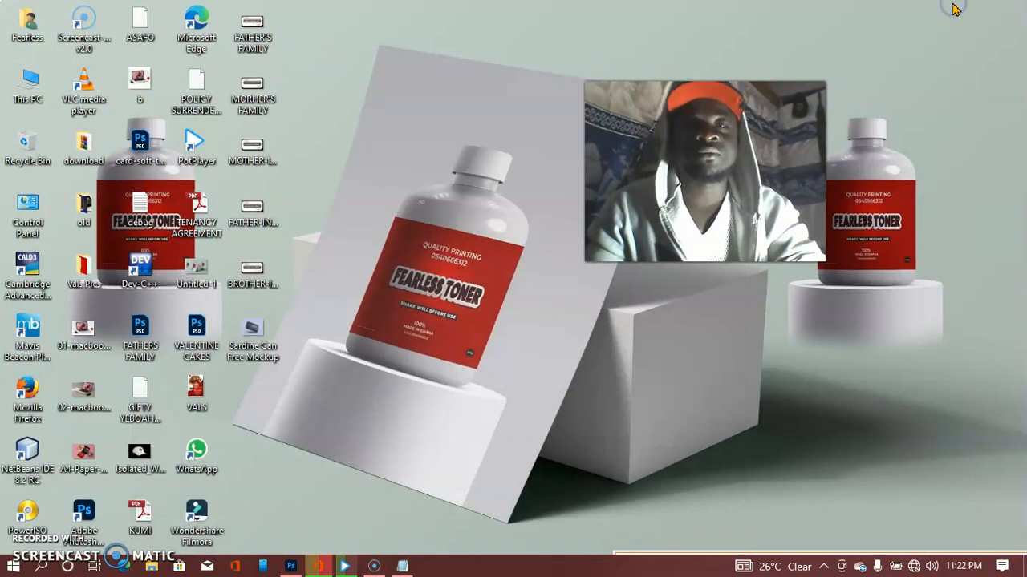
{"action": "double_click", "coordinate": [84, 277]}
{"action": "left_click", "coordinate": [335, 327]}
{"action": "left_click_drag", "start_coordinate": [329, 487], "coordinate": [422, 230]}
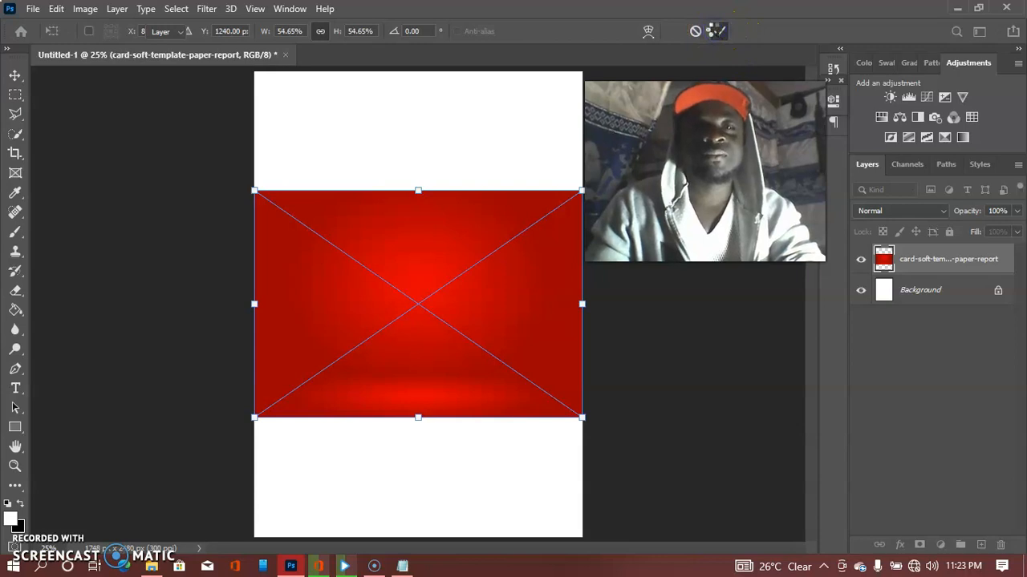
{"action": "left_click", "coordinate": [716, 31]}
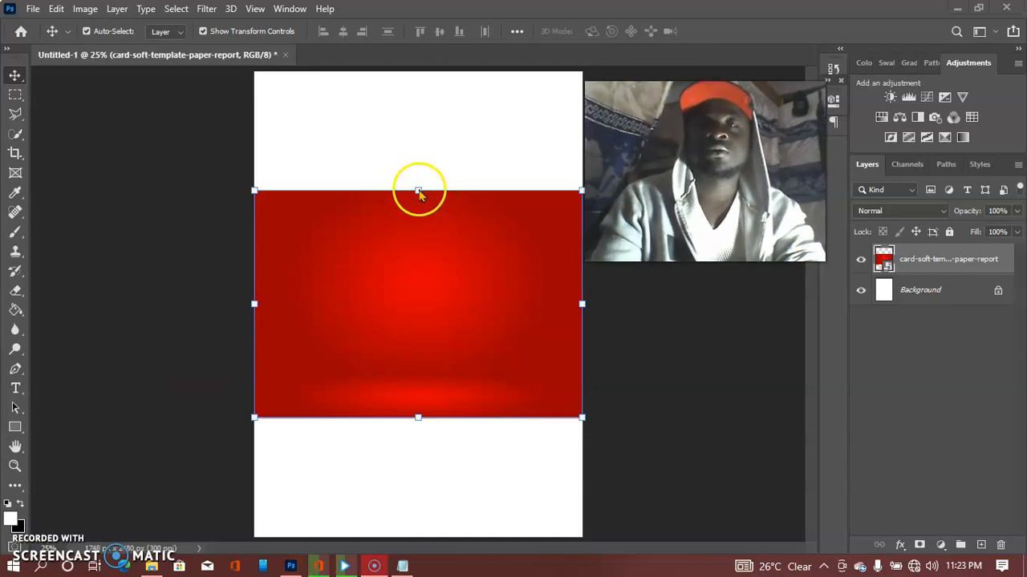
Step: Stretch the red background image vertically to about 112% height, covering the page except a thin white strip along its lower edge
{"action": "left_click", "coordinate": [418, 189]}
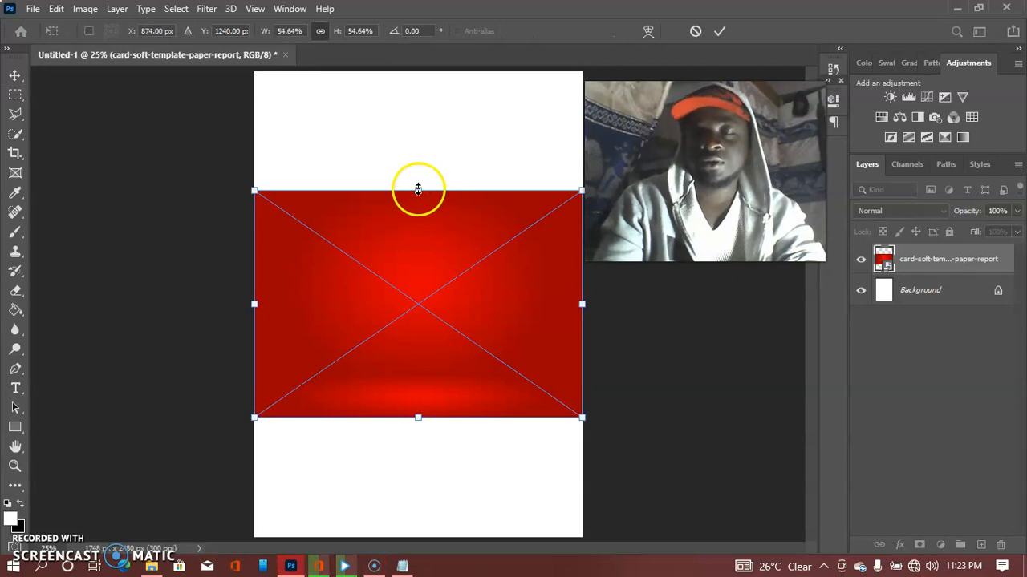
{"action": "left_click_drag", "start_coordinate": [418, 190], "coordinate": [419, 58]}
{"action": "left_click_drag", "start_coordinate": [419, 416], "coordinate": [406, 529]}
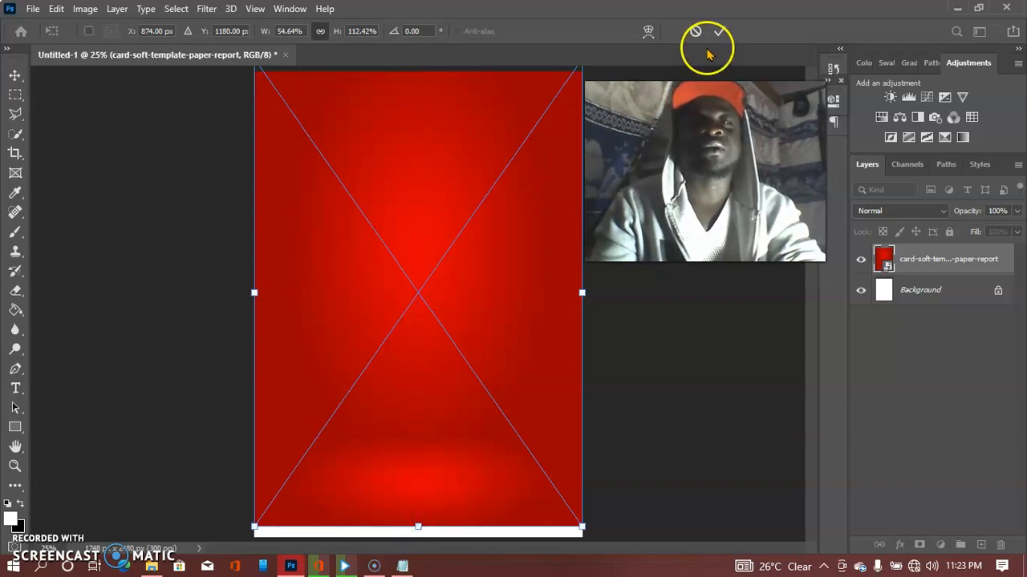
{"action": "left_click", "coordinate": [718, 32]}
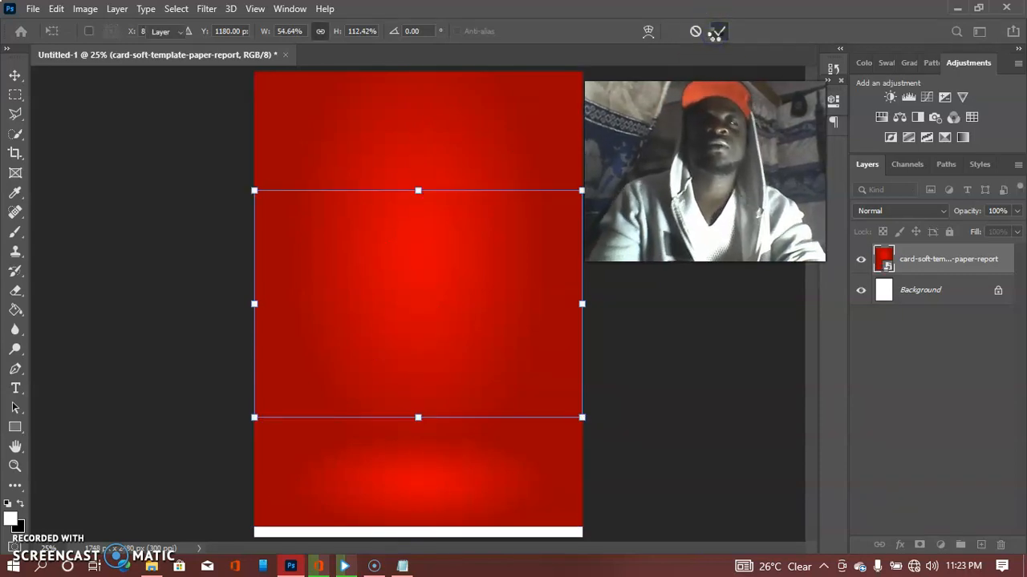
{"action": "left_click", "coordinate": [429, 395]}
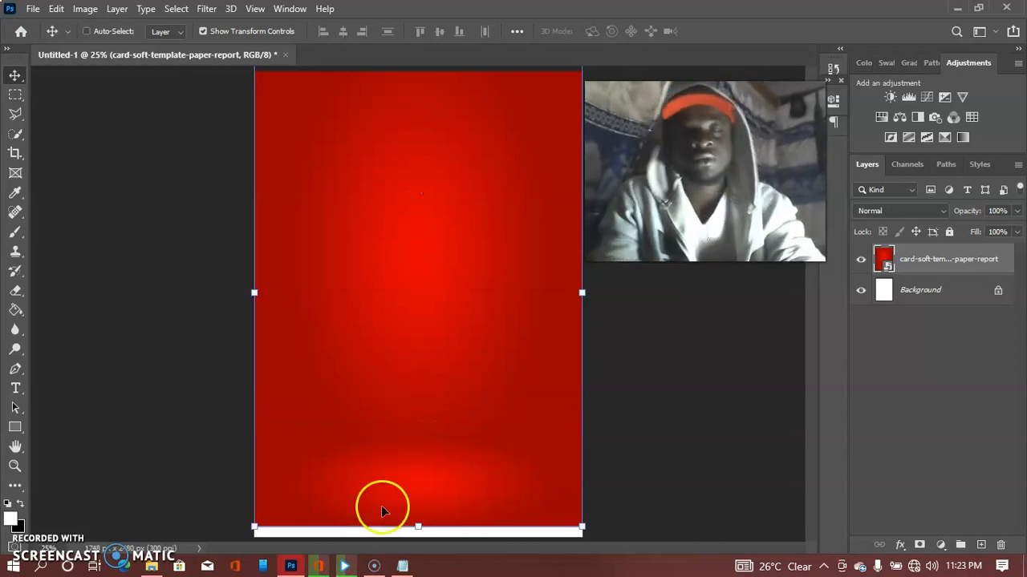
Step: On a new layer, draw a closed Pen path around the page's upper part with an S-curved lower edge rising to the right
{"action": "key", "text": "ctrl+minus"}
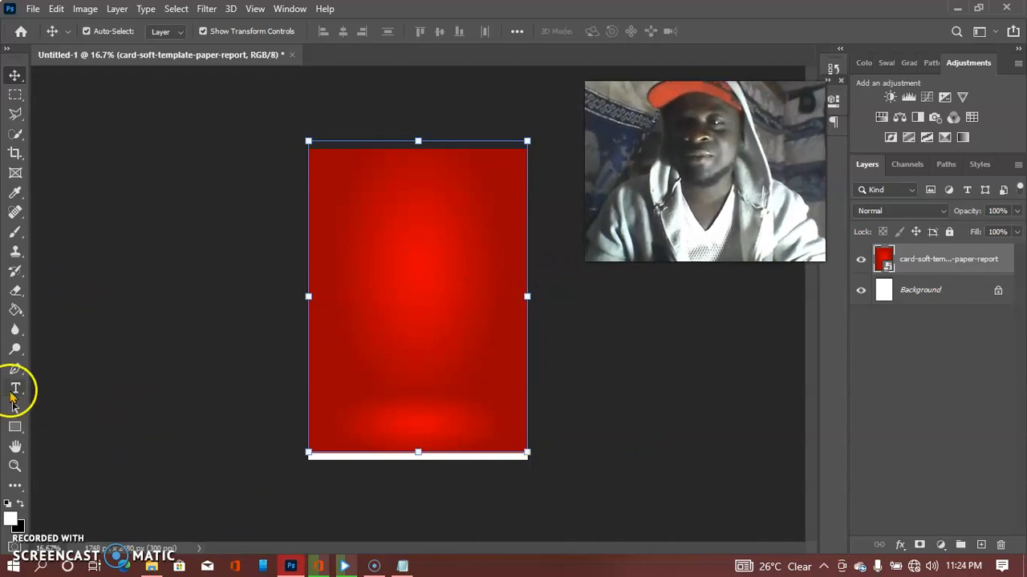
{"action": "key", "text": "p"}
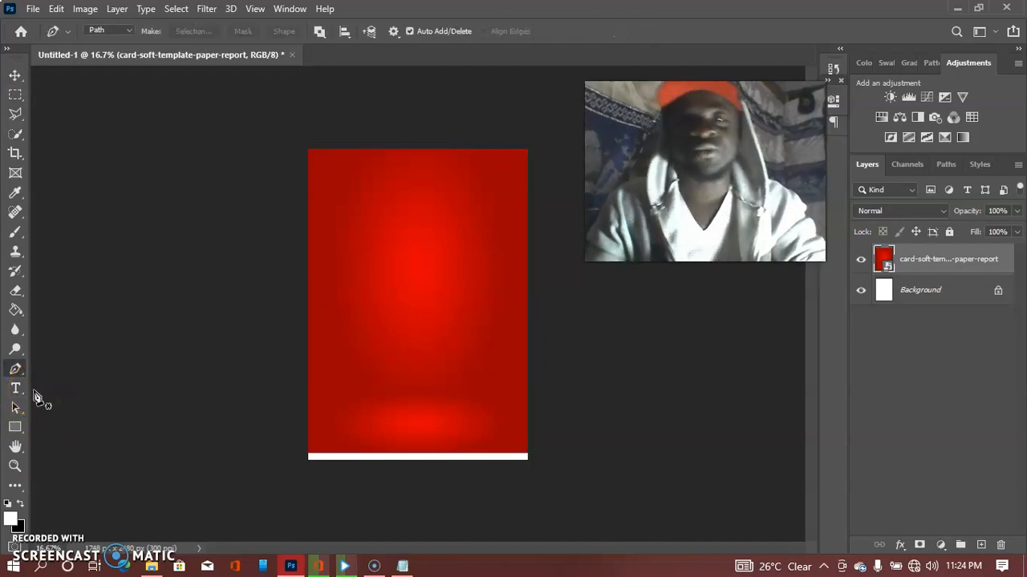
{"action": "left_click", "coordinate": [981, 546]}
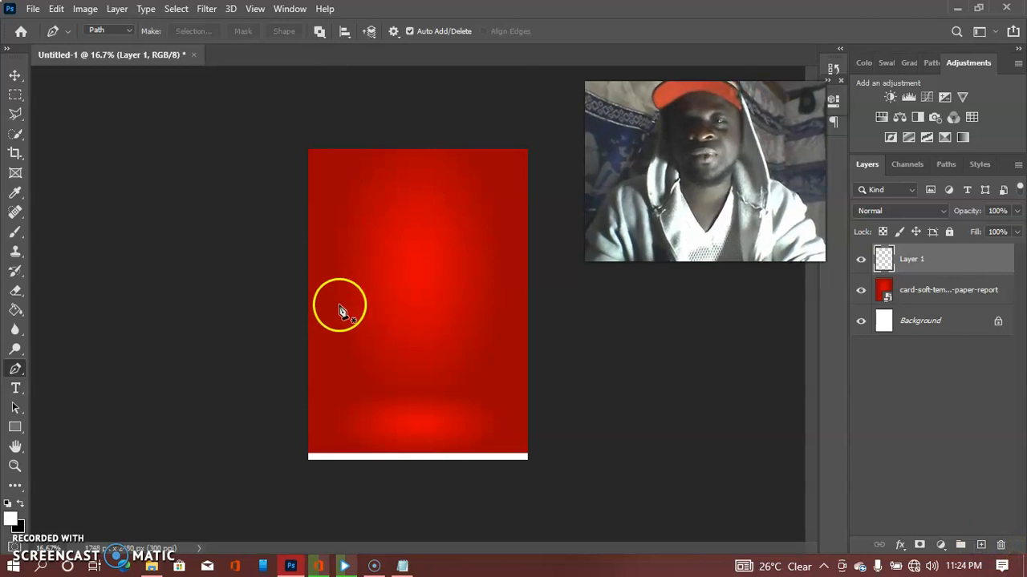
{"action": "left_click", "coordinate": [309, 312]}
{"action": "left_click_drag", "start_coordinate": [418, 281], "coordinate": [430, 250]}
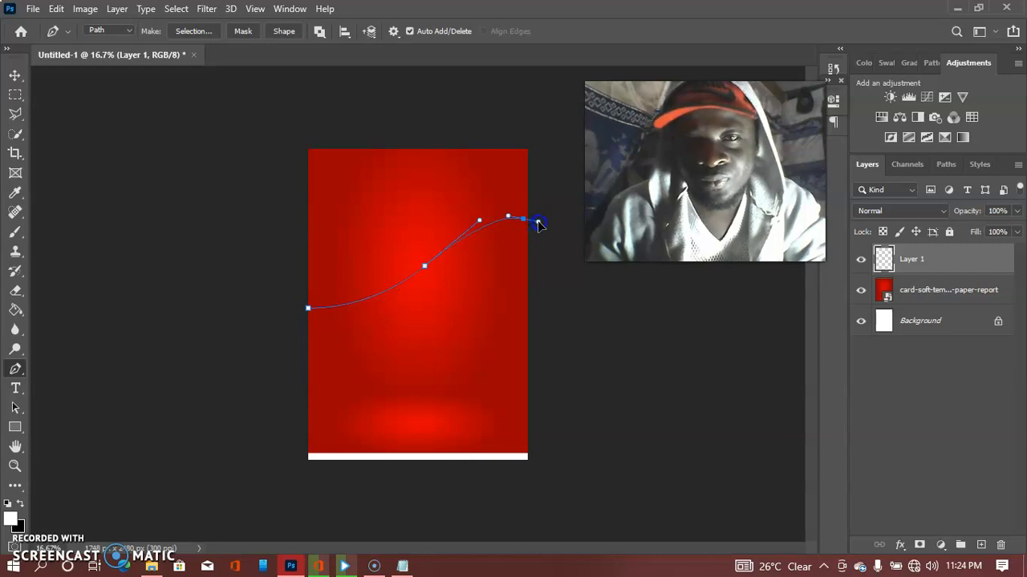
{"action": "left_click", "coordinate": [525, 155]}
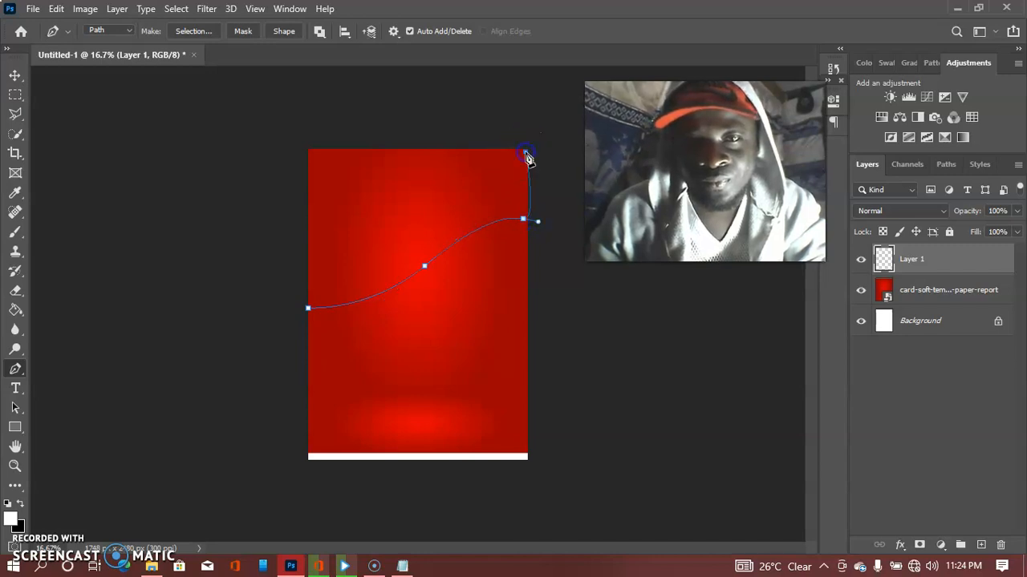
{"action": "left_click_drag", "start_coordinate": [523, 216], "coordinate": [529, 227]}
{"action": "left_click", "coordinate": [526, 221], "text": "alt"}
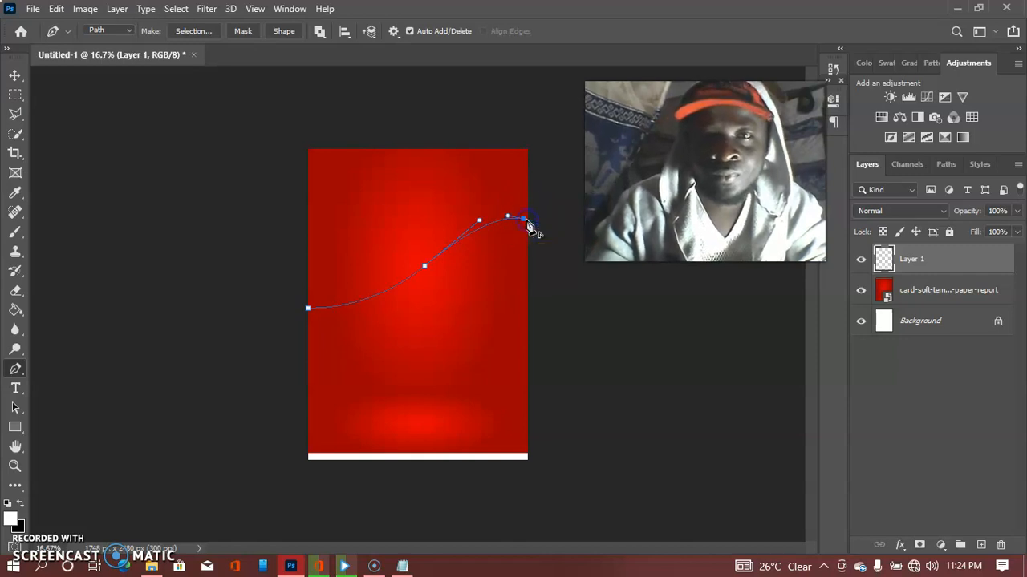
{"action": "left_click", "coordinate": [525, 155]}
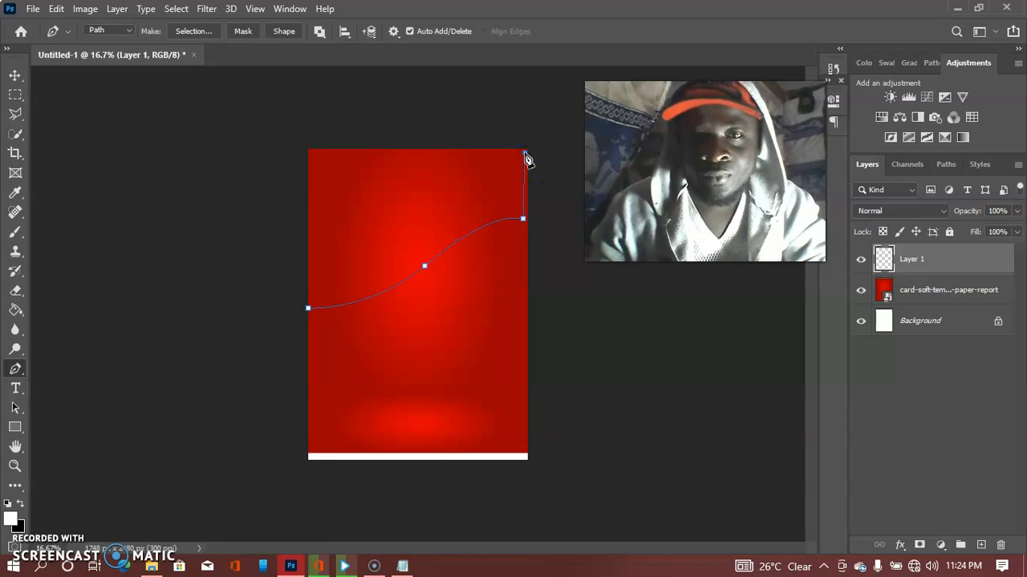
{"action": "left_click", "coordinate": [310, 154]}
{"action": "left_click", "coordinate": [309, 311]}
Step: Convert the curved path into a new anti-aliased selection with a feather radius of 0 pixels
{"action": "right_click", "coordinate": [392, 222]}
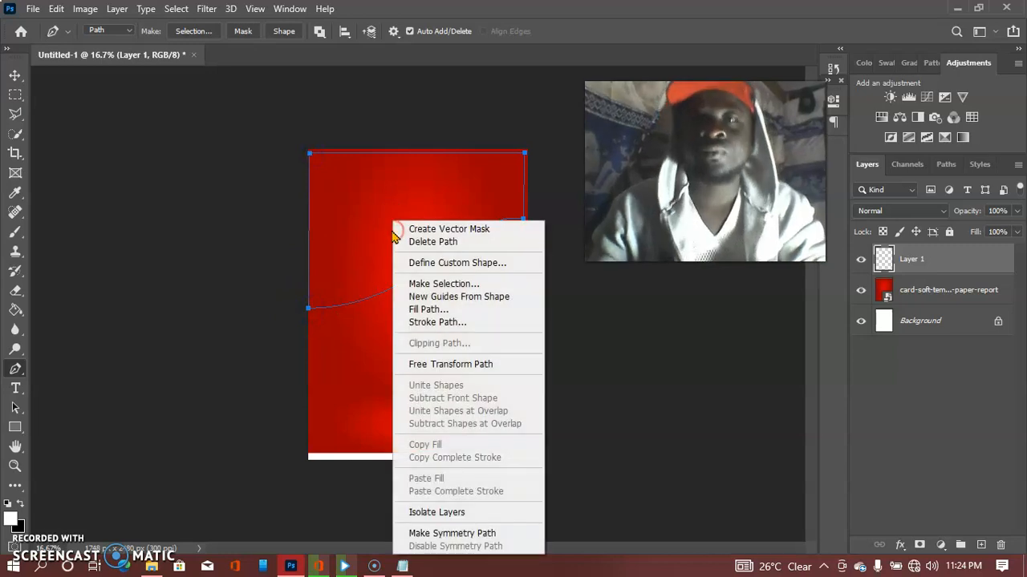
{"action": "left_click", "coordinate": [431, 284]}
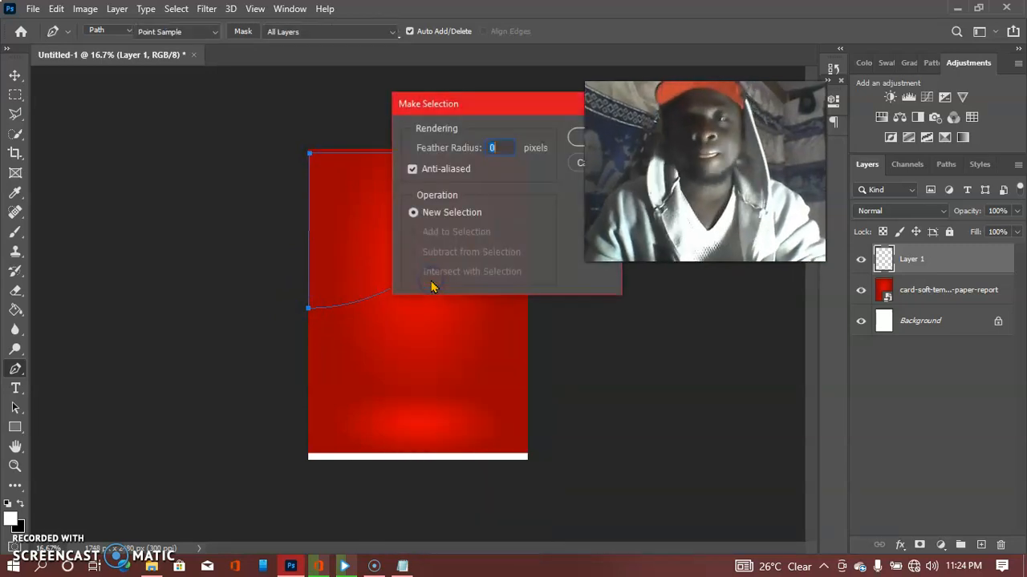
{"action": "left_click", "coordinate": [578, 142]}
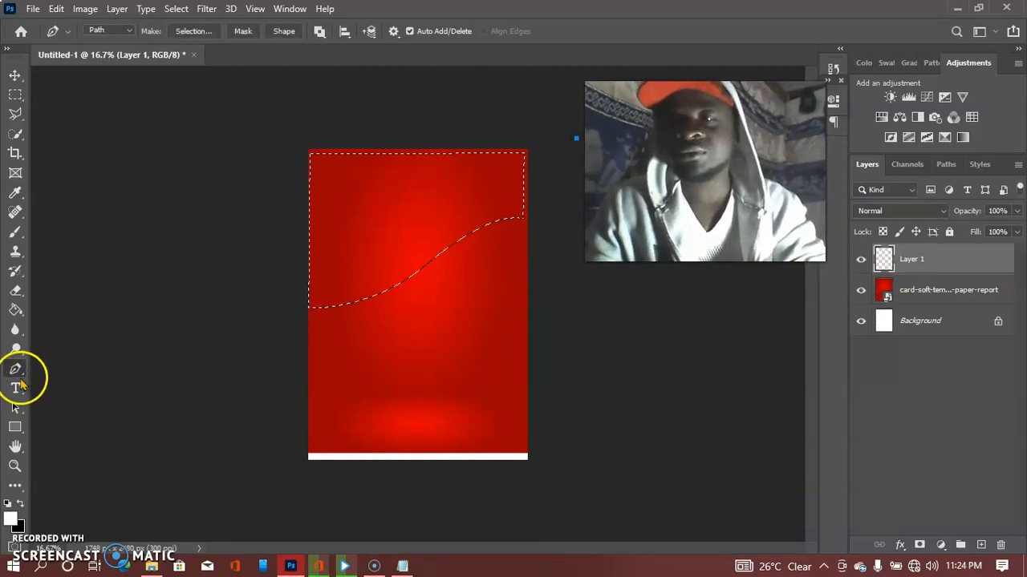
Step: Fill the curved selection with white, deselect it, and enlarge the white shape beyond the page's upper and side edges
{"action": "left_click", "coordinate": [14, 312]}
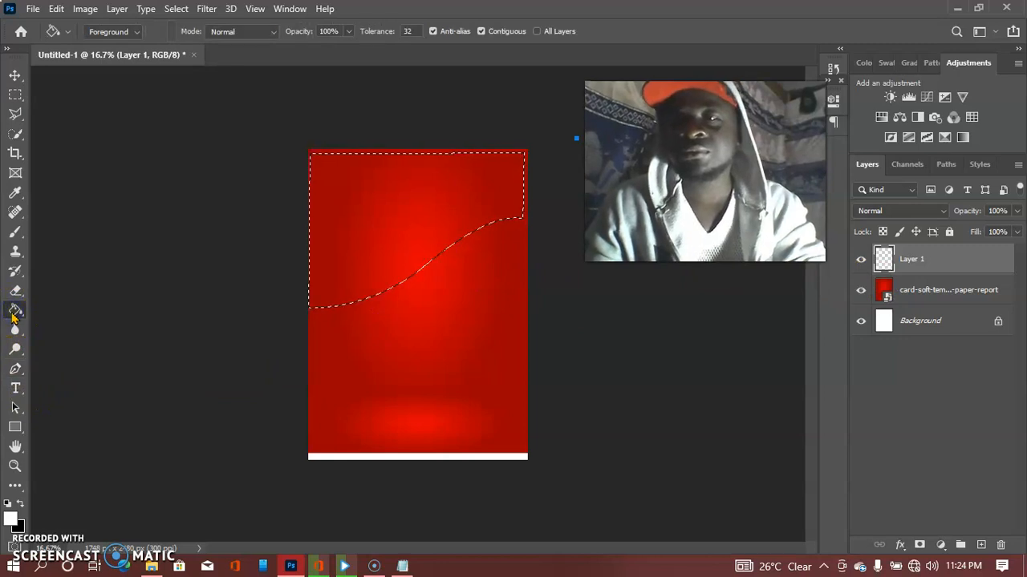
{"action": "left_click", "coordinate": [426, 207]}
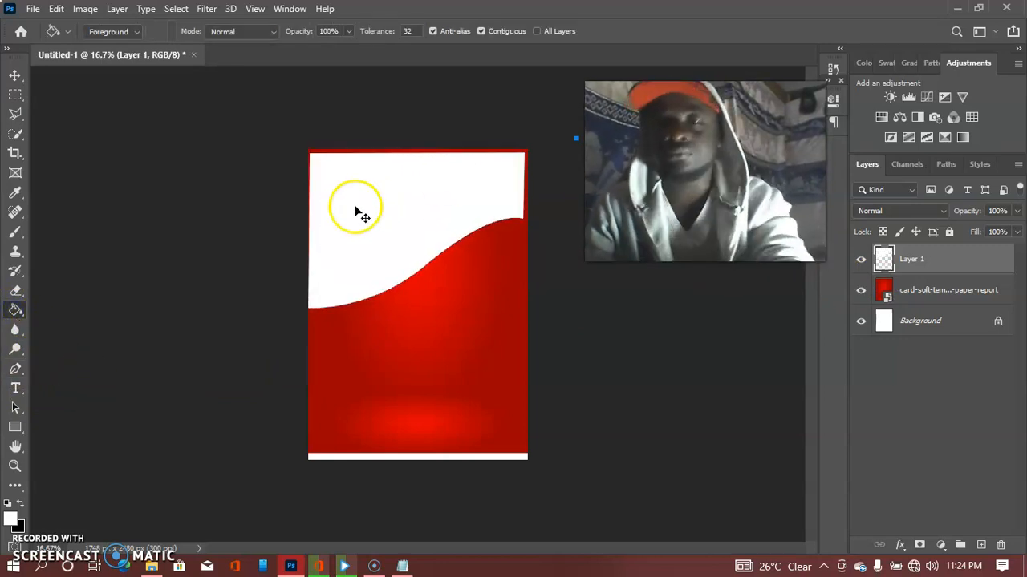
{"action": "key", "text": "ctrl+d"}
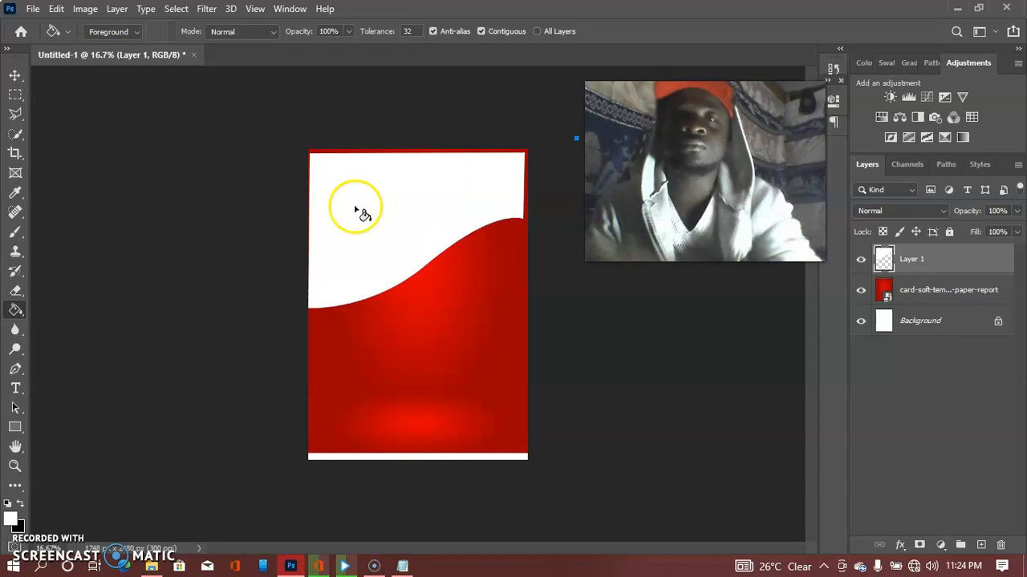
{"action": "left_click", "coordinate": [16, 77]}
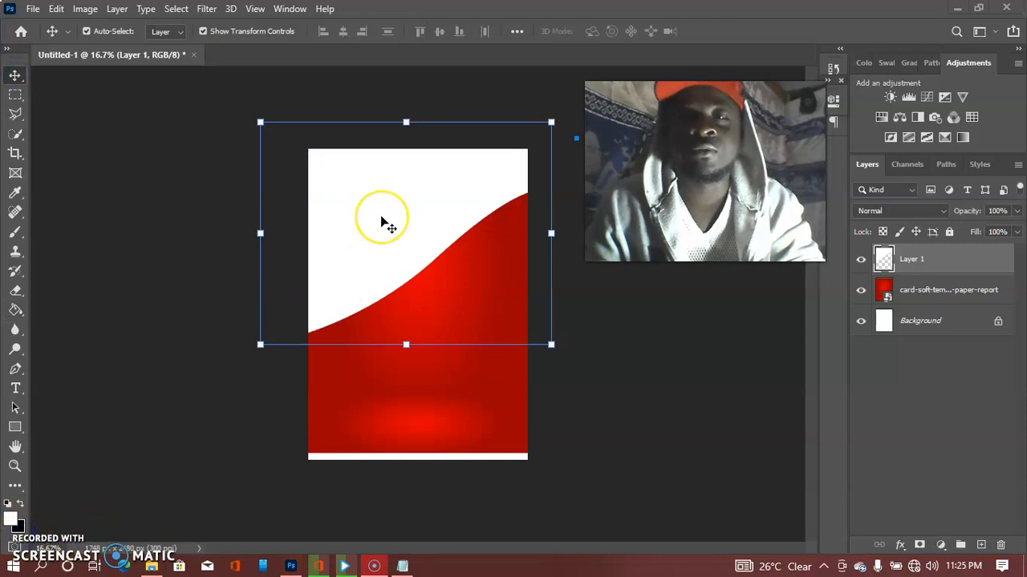
Step: Give the white shape a black Normal drop shadow: 51% opacity, 104° angle, 0 px distance, 50% spread, 93 px size
{"action": "left_click", "coordinate": [901, 547]}
{"action": "left_click", "coordinate": [913, 537]}
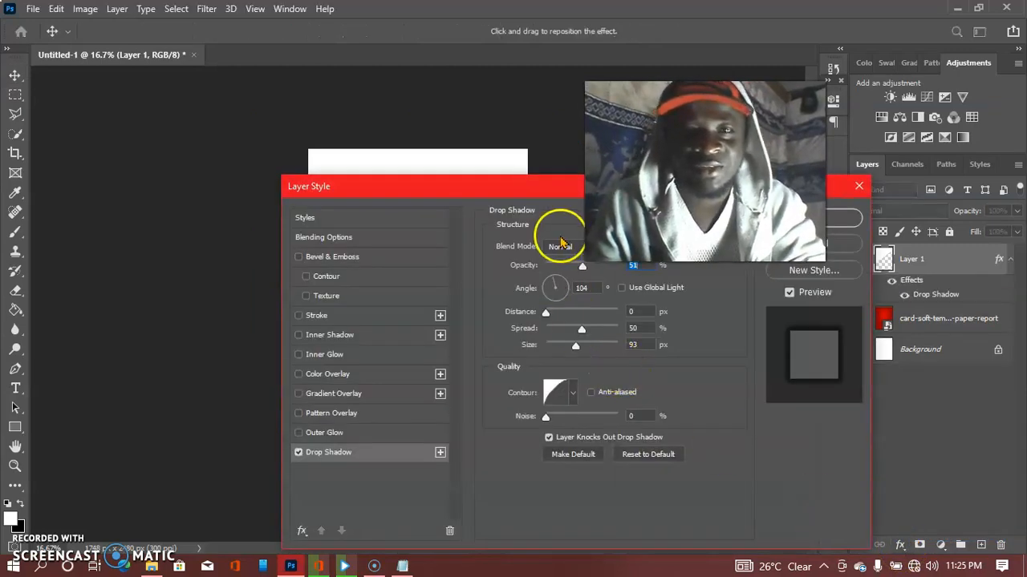
{"action": "left_click_drag", "start_coordinate": [522, 180], "coordinate": [883, 228]}
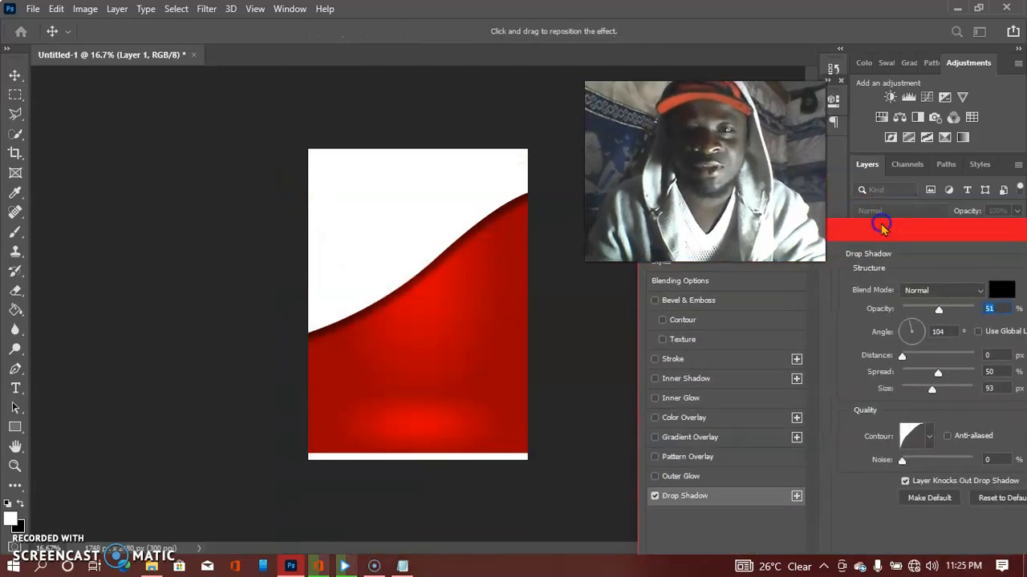
{"action": "left_click", "coordinate": [882, 231]}
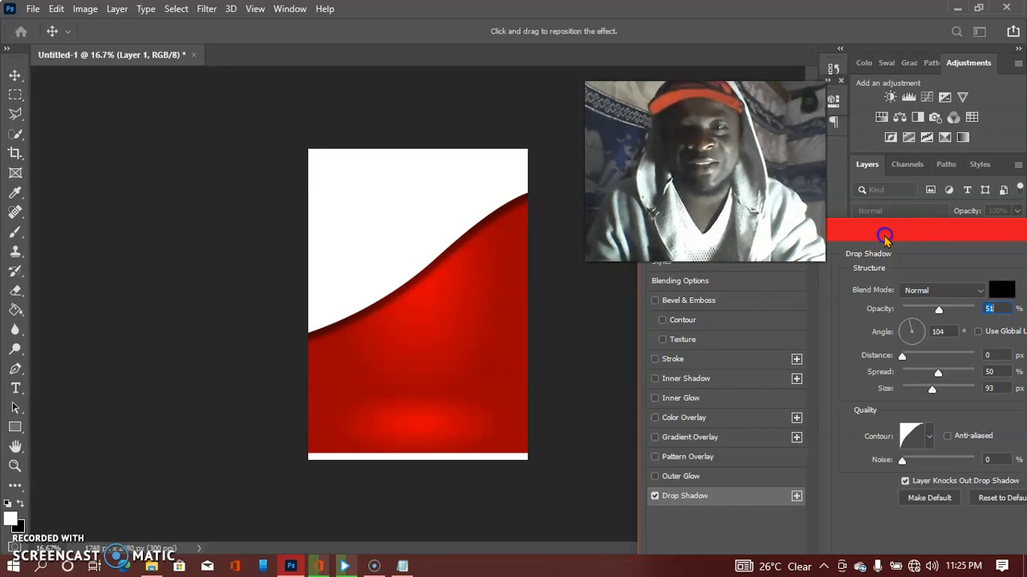
{"action": "left_click_drag", "start_coordinate": [885, 237], "coordinate": [457, 291]}
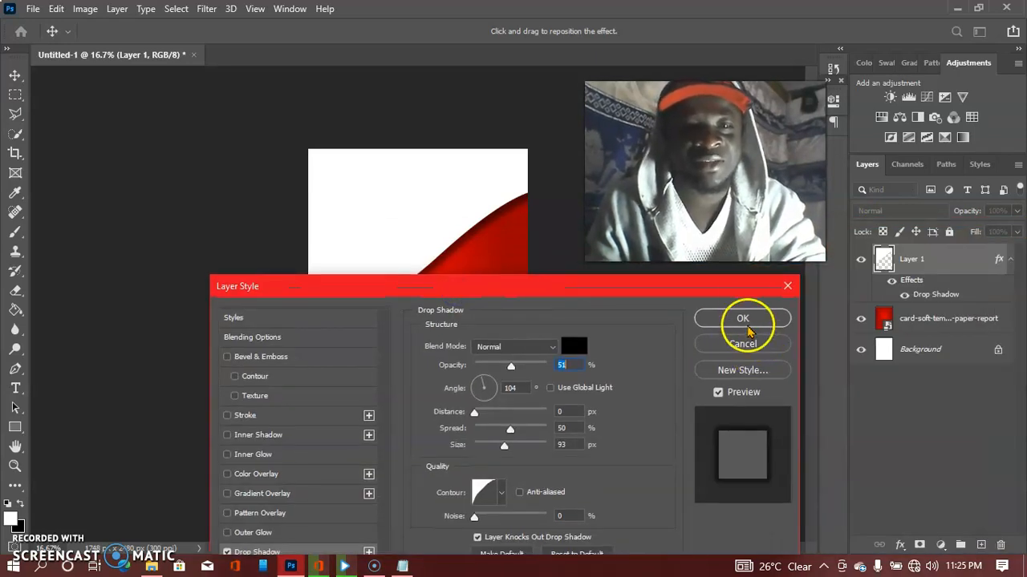
{"action": "left_click", "coordinate": [744, 317]}
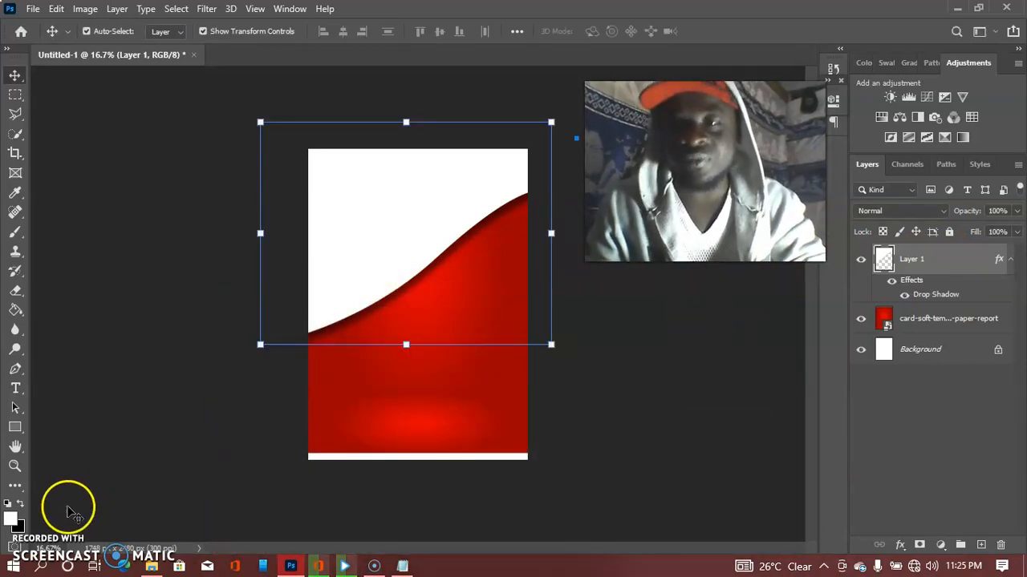
{"action": "left_click", "coordinate": [607, 350]}
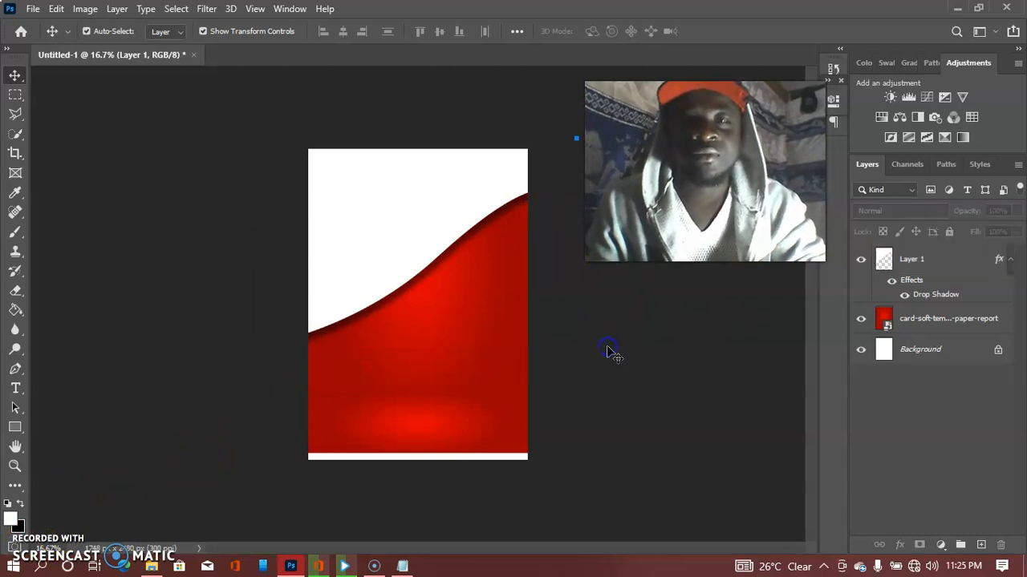
Step: Draw a white circle with the Ellipse tool over the middle of the curved edge between the white and red areas
{"action": "left_click", "coordinate": [393, 299]}
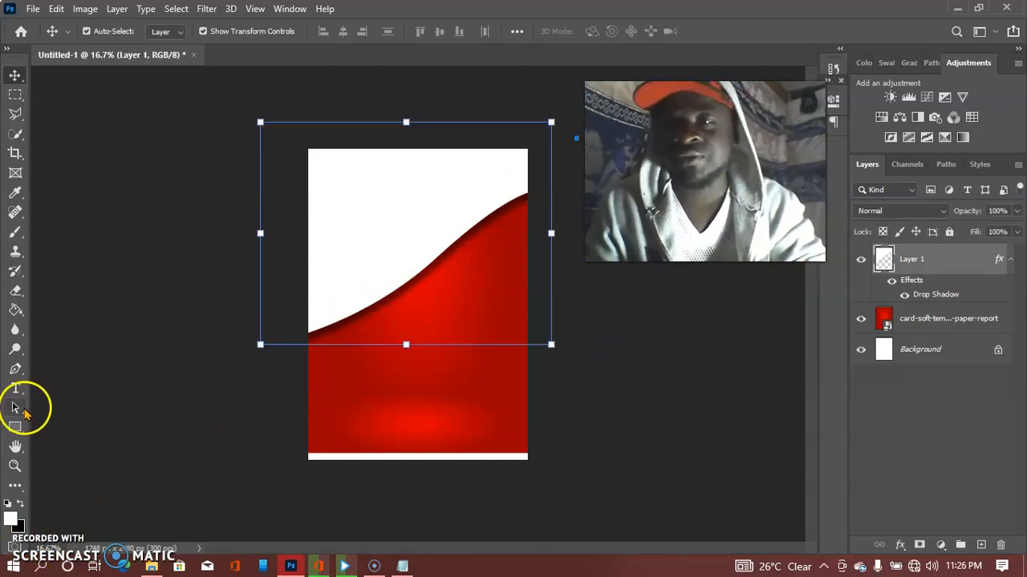
{"action": "left_click", "coordinate": [13, 427]}
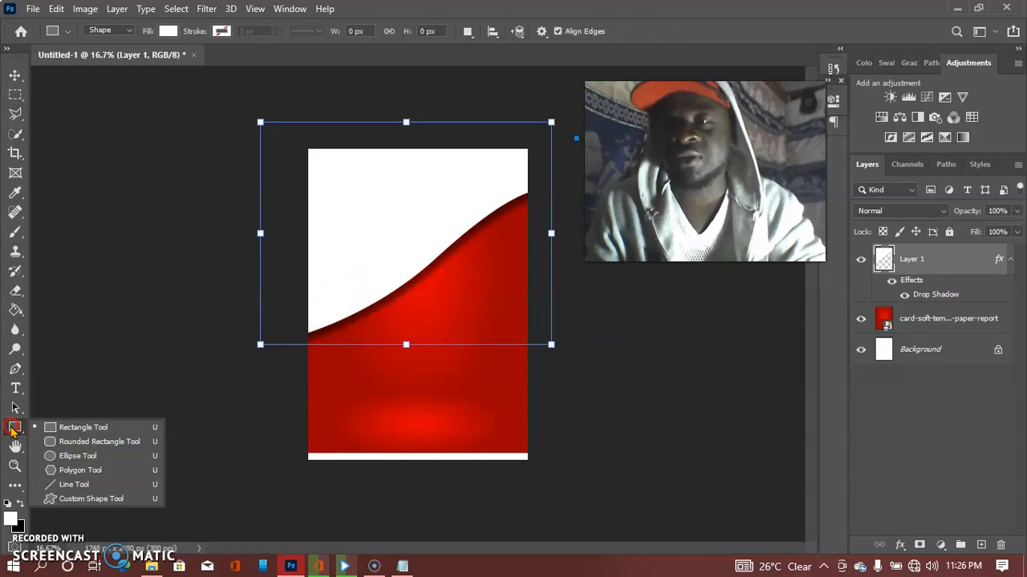
{"action": "left_click", "coordinate": [82, 458]}
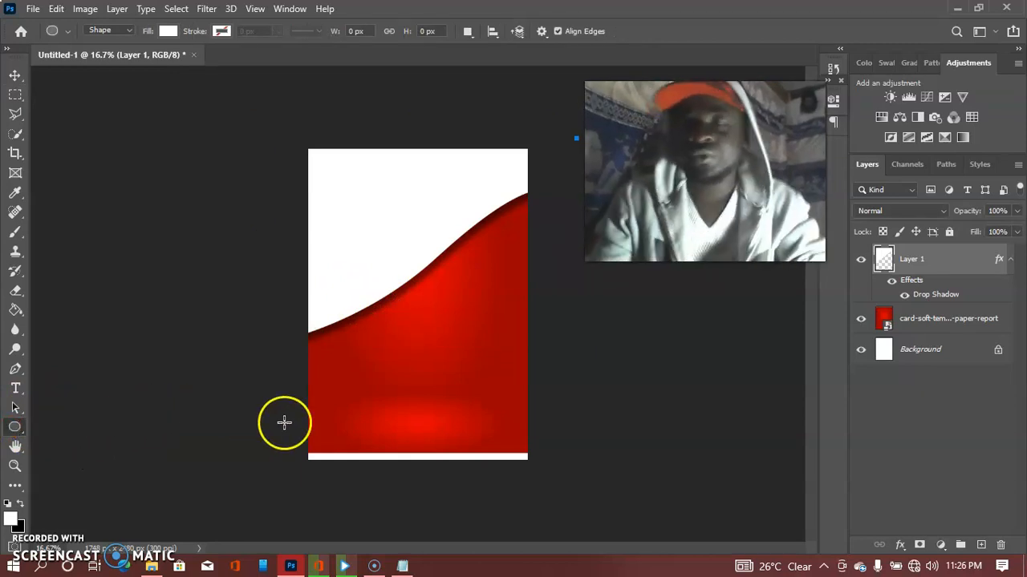
{"action": "left_click_drag", "start_coordinate": [390, 248], "coordinate": [518, 358]}
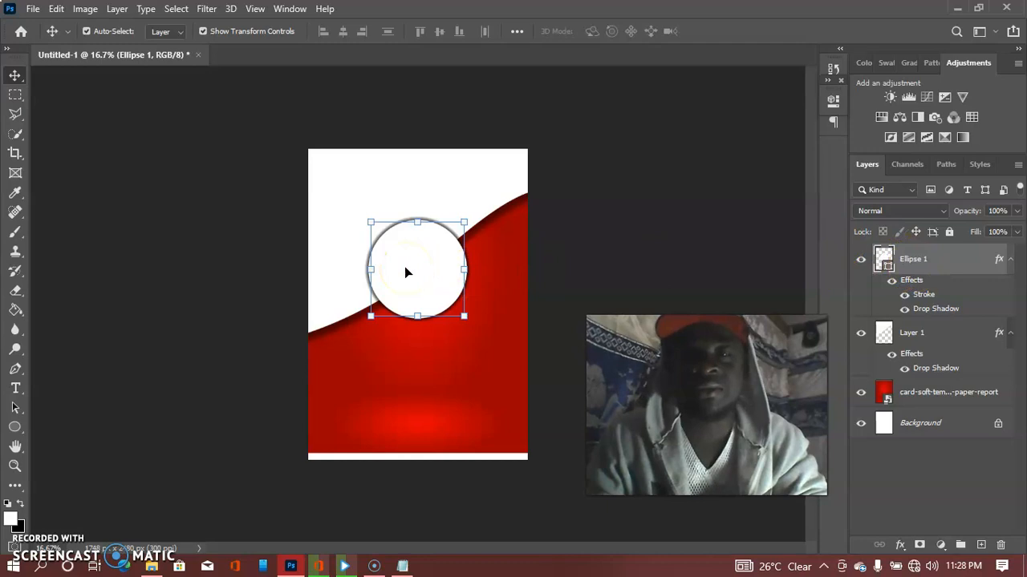
Step: Duplicate the large circle, move the copy up along the curve to its upper right, and scale it to 61.39%
{"action": "key", "text": "ctrl"}
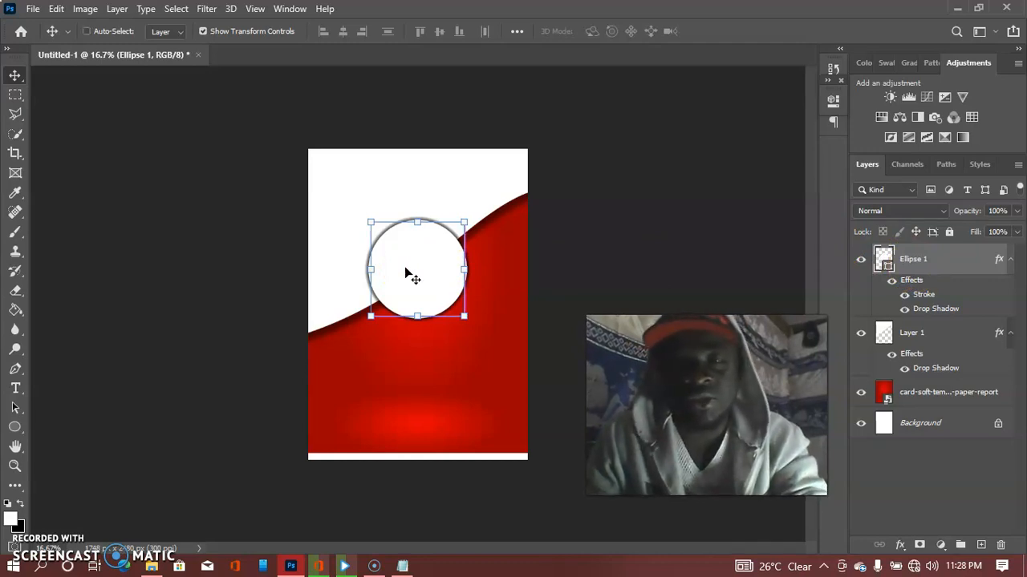
{"action": "key", "text": "ctrl+j"}
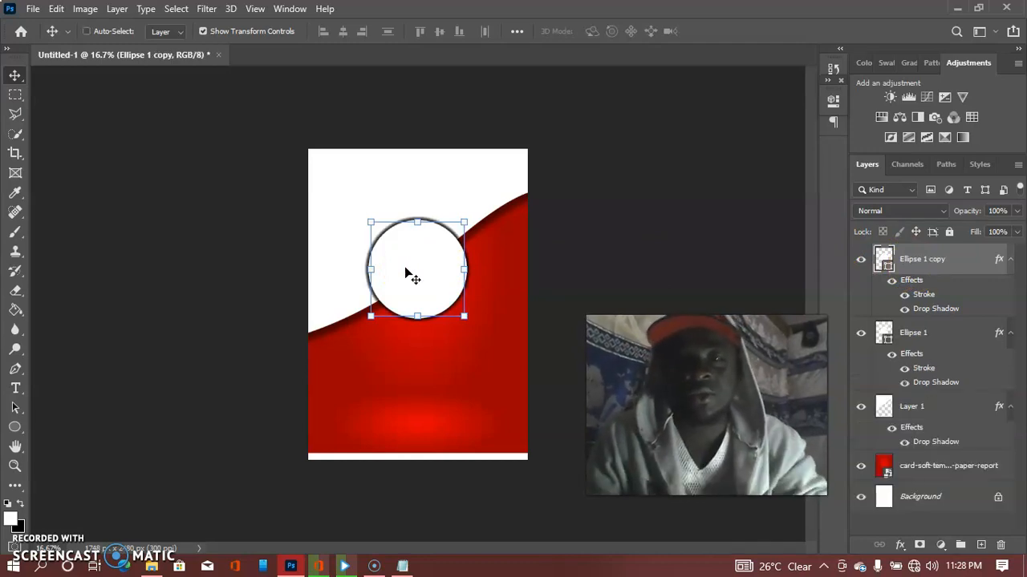
{"action": "left_click_drag", "start_coordinate": [419, 274], "coordinate": [492, 228]}
{"action": "left_click", "coordinate": [540, 172]}
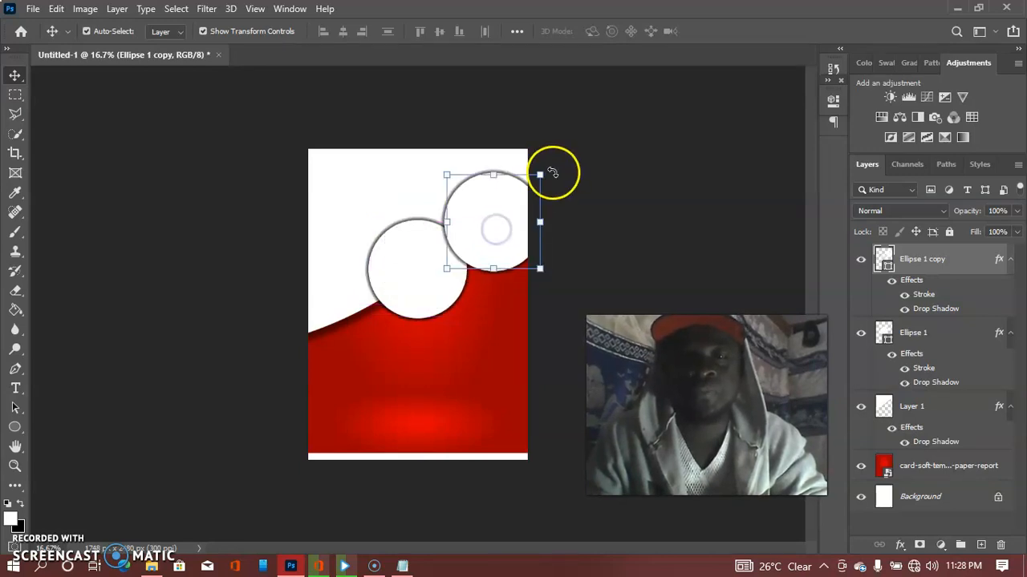
{"action": "left_click_drag", "start_coordinate": [520, 194], "coordinate": [486, 225]}
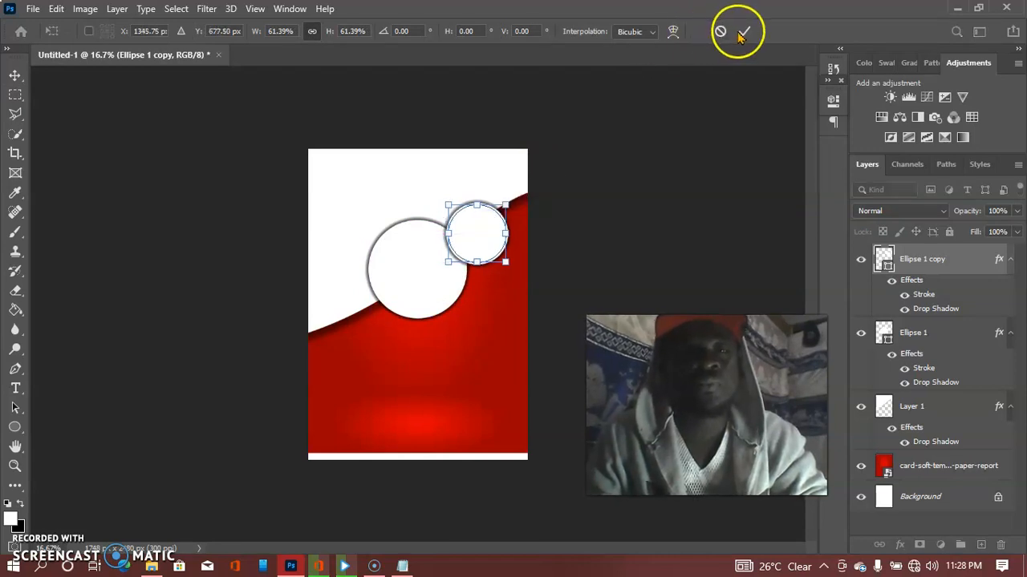
{"action": "left_click", "coordinate": [745, 32]}
Step: Duplicate the small circle and place the copy on the curve at the large circle's lower left, then deselect it
{"action": "left_click", "coordinate": [500, 222]}
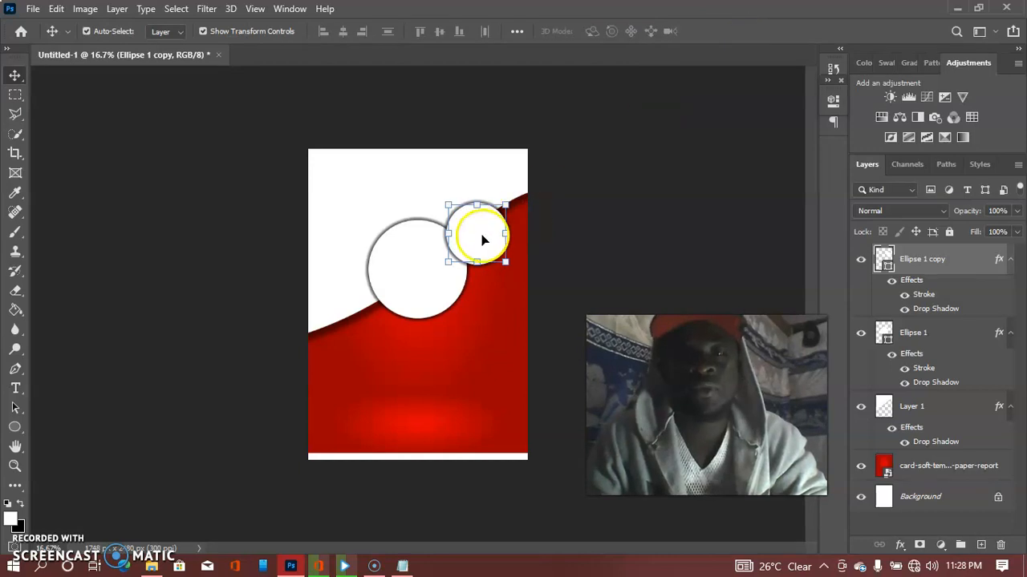
{"action": "key", "text": "ctrl+j"}
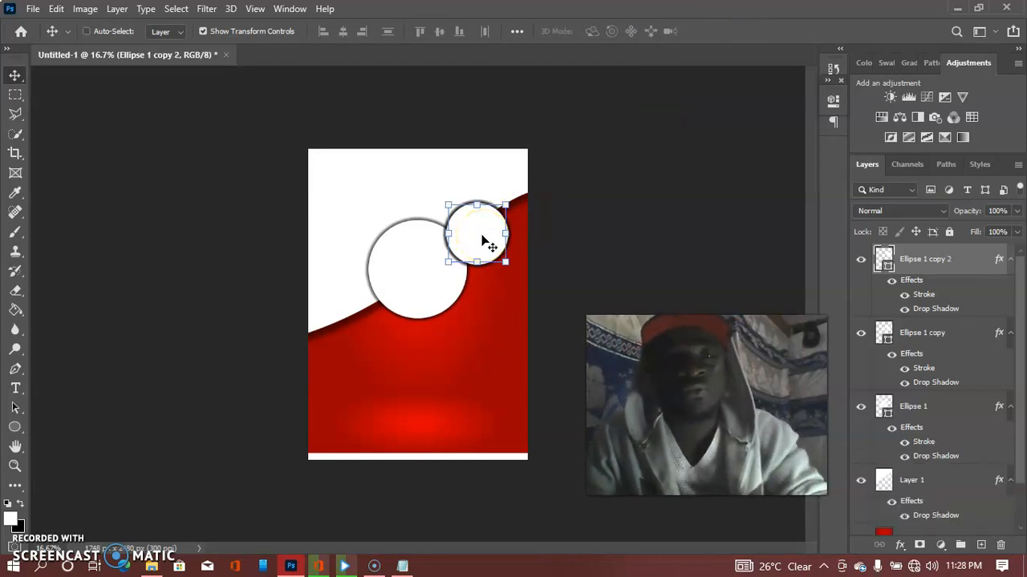
{"action": "left_click_drag", "start_coordinate": [481, 241], "coordinate": [359, 311]}
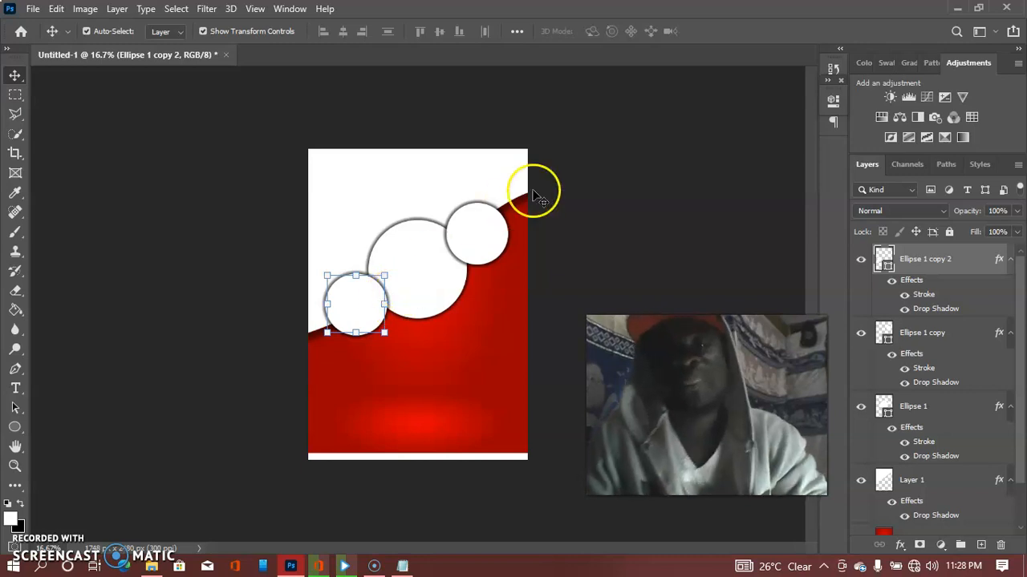
{"action": "left_click", "coordinate": [555, 178]}
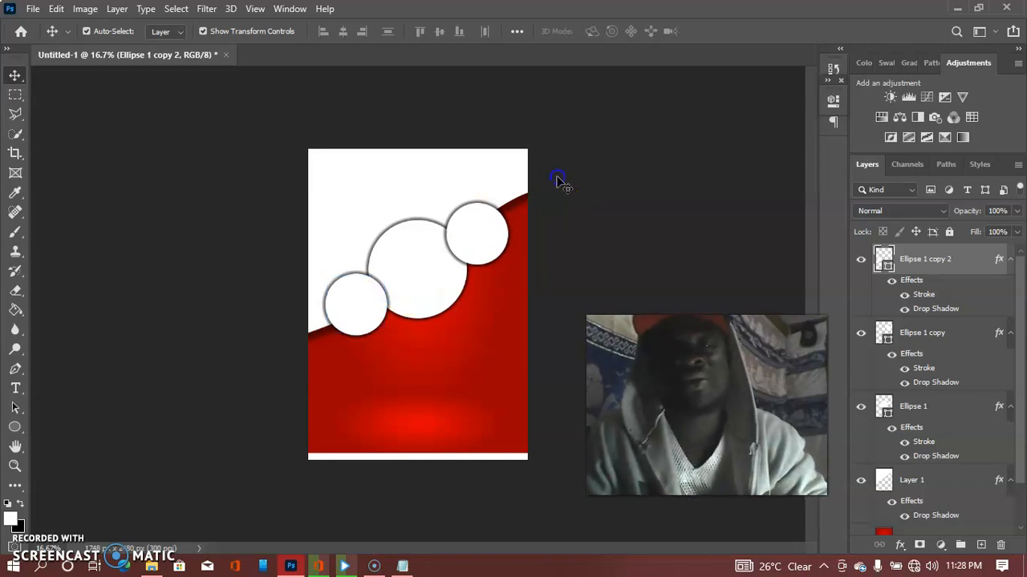
{"action": "left_click", "coordinate": [394, 279]}
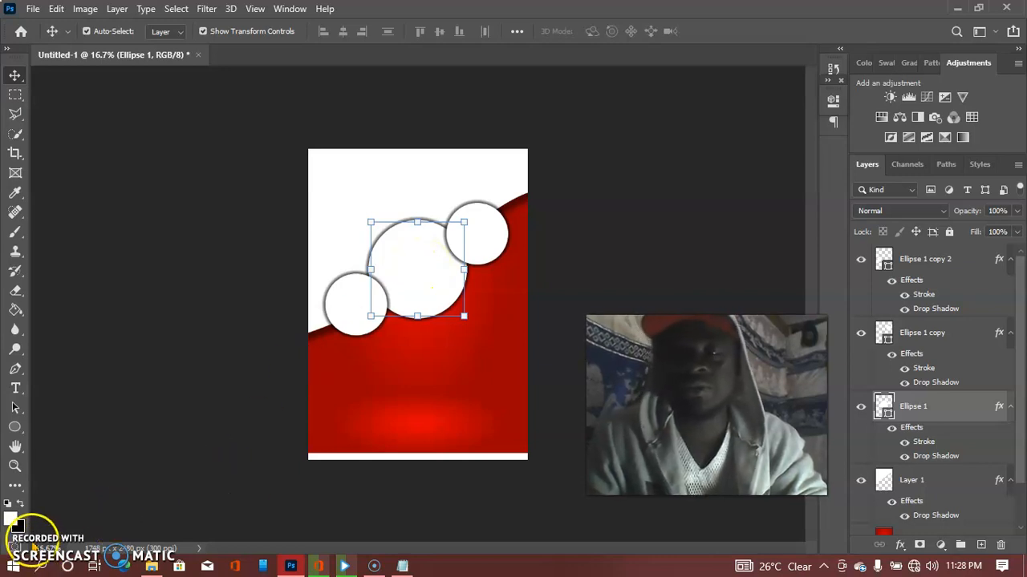
{"action": "left_click", "coordinate": [267, 353]}
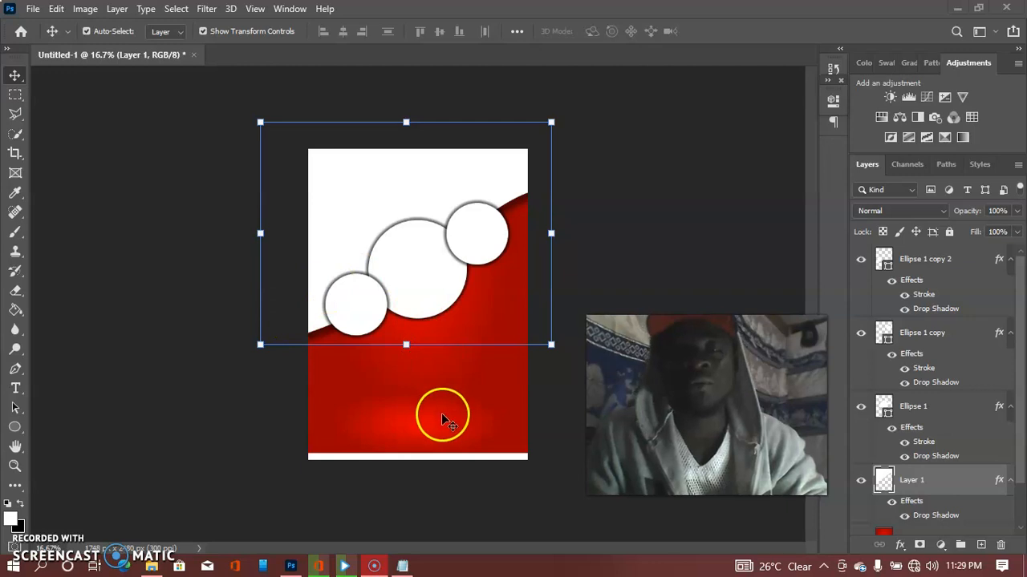
{"action": "left_click", "coordinate": [681, 168]}
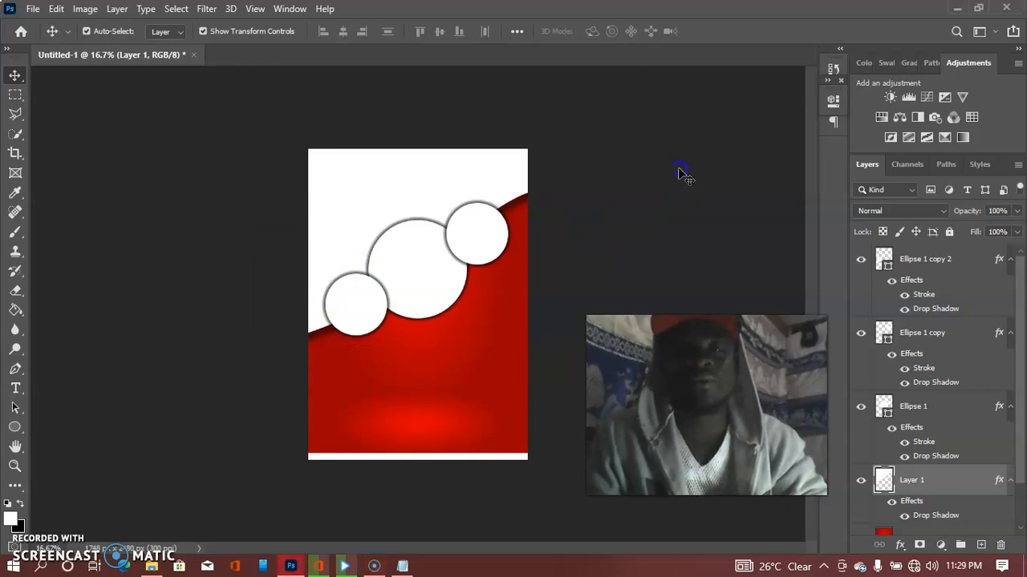
{"action": "left_click", "coordinate": [485, 340]}
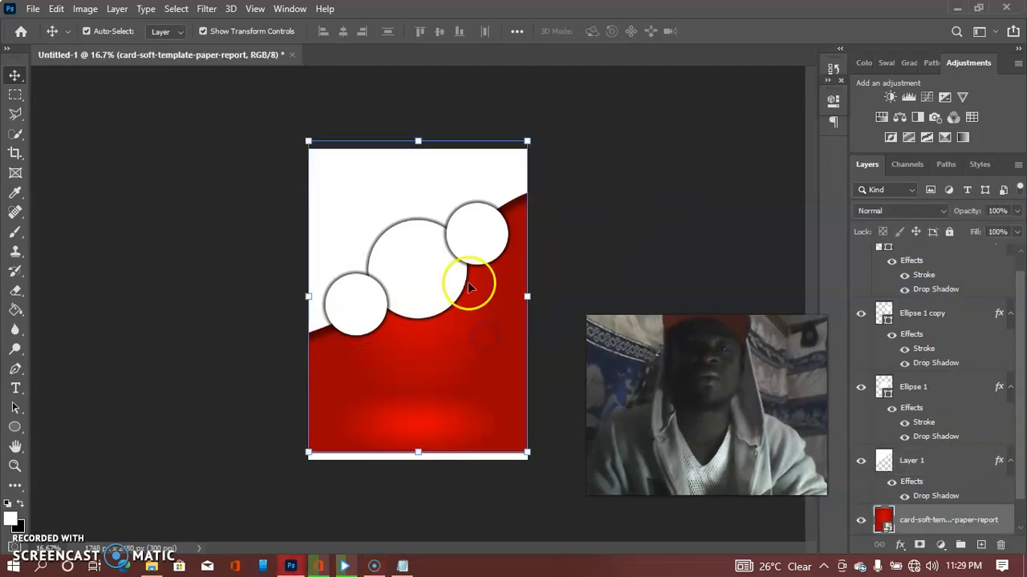
Step: Place the 58-588273_cake-png image from the Vals Pics folder over the page's upper part and clip it to the white curved shape
{"action": "left_click", "coordinate": [410, 181]}
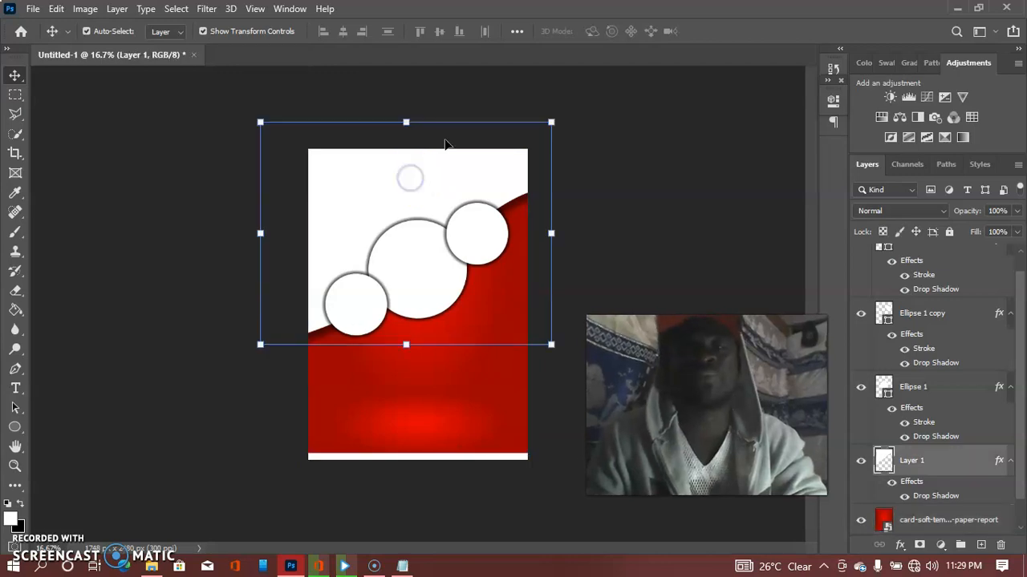
{"action": "left_click", "coordinate": [960, 8]}
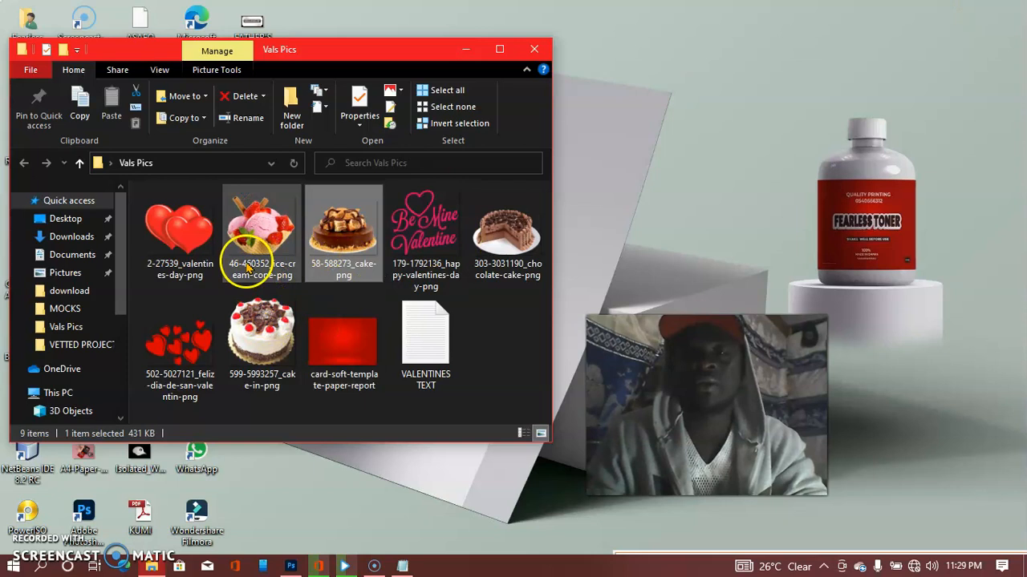
{"action": "left_click_drag", "start_coordinate": [341, 229], "coordinate": [388, 210]}
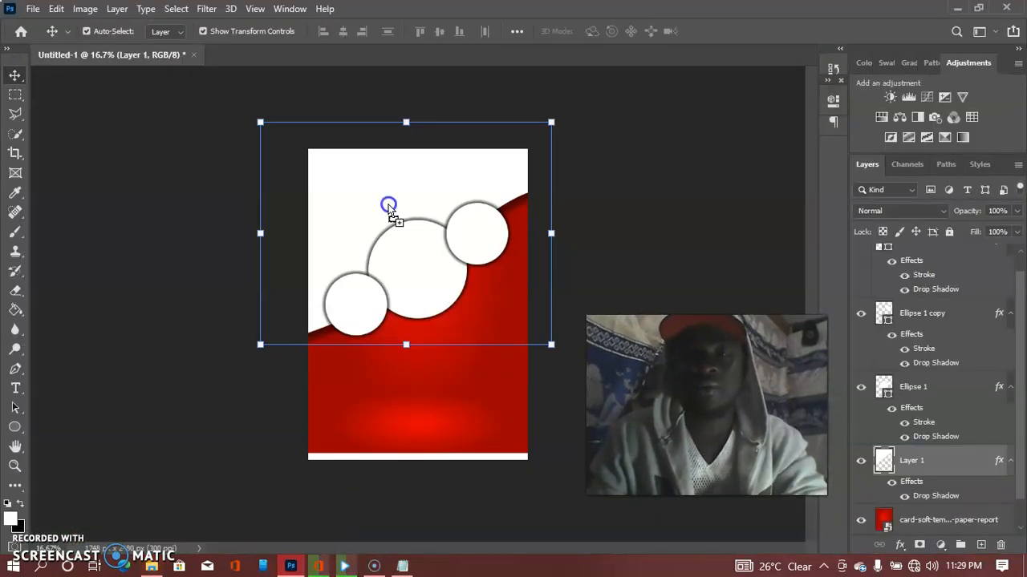
{"action": "left_click_drag", "start_coordinate": [366, 169], "coordinate": [365, 169]}
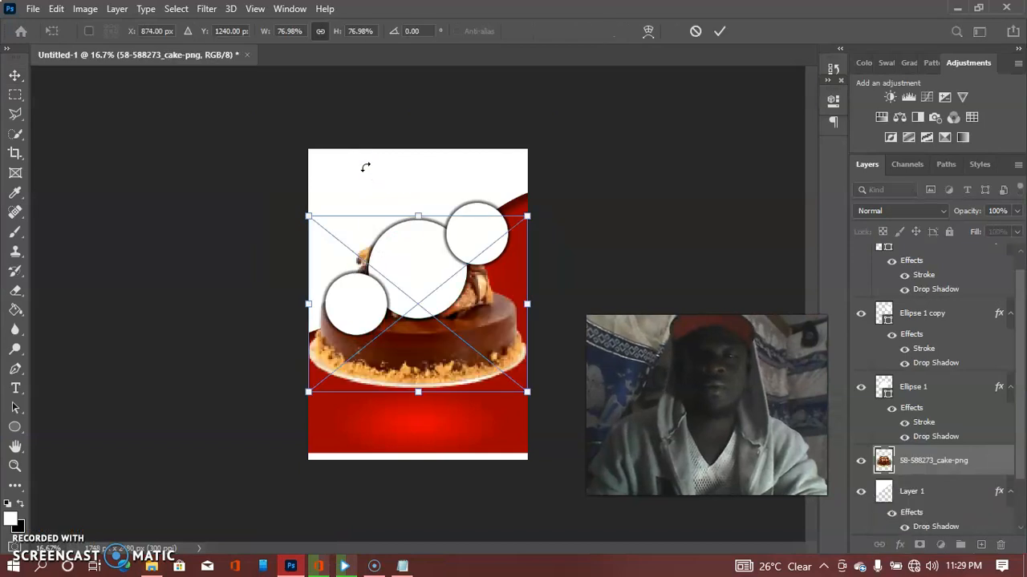
{"action": "left_click_drag", "start_coordinate": [443, 361], "coordinate": [427, 255]}
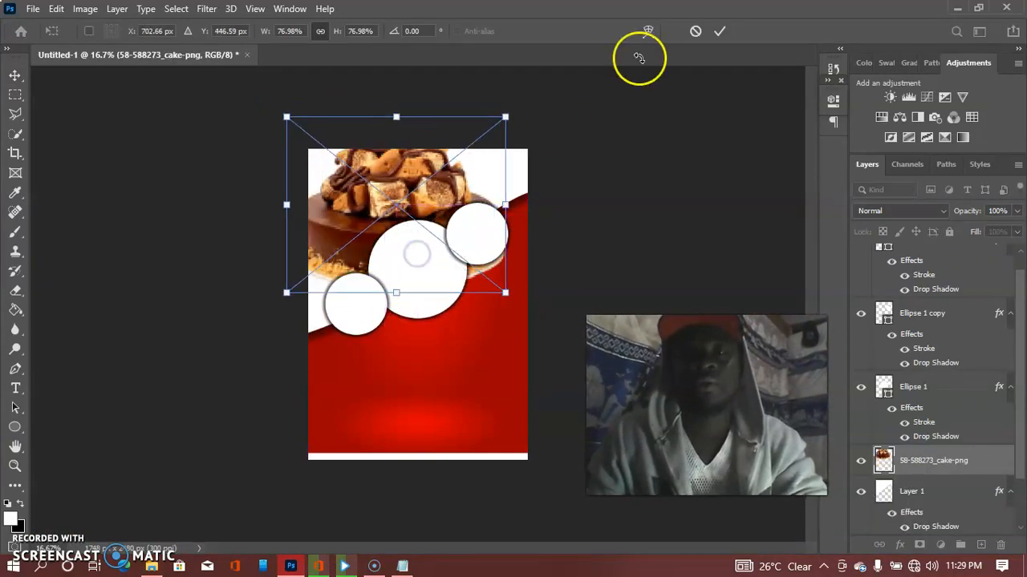
{"action": "left_click", "coordinate": [719, 32]}
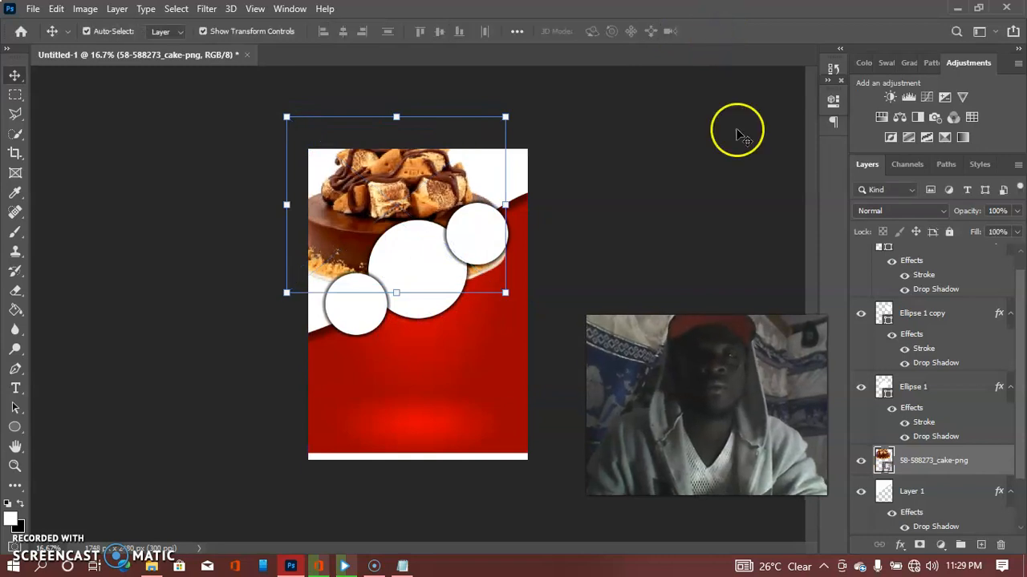
{"action": "right_click", "coordinate": [896, 461]}
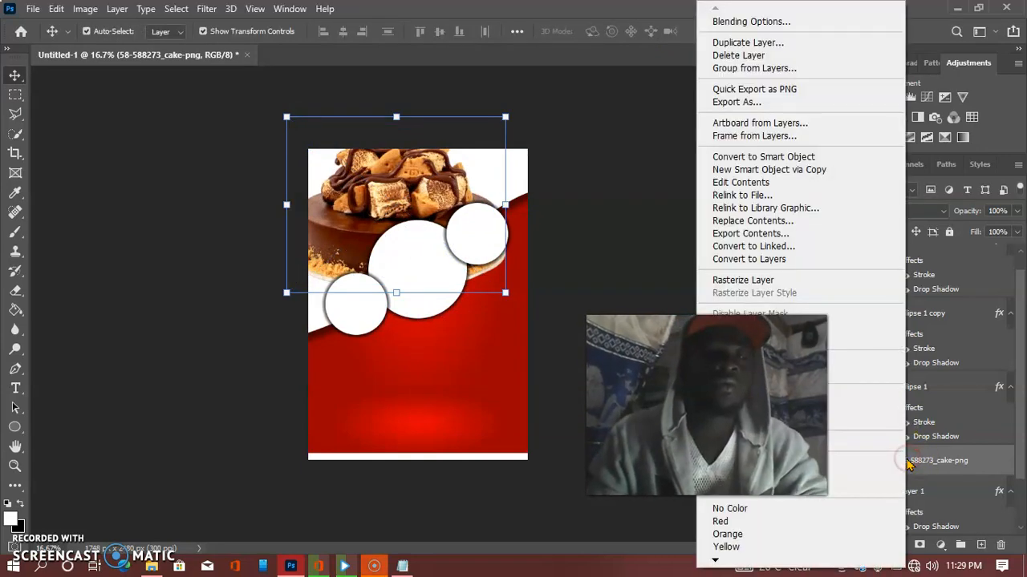
{"action": "left_click", "coordinate": [852, 345]}
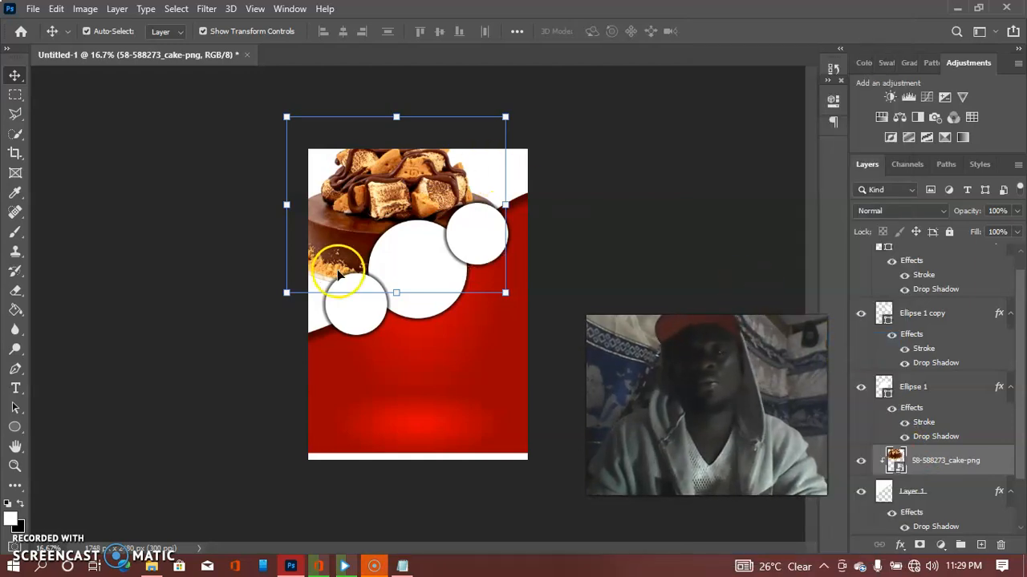
Step: Scale the chocolate cake image to 69.43% and nudge it so its topping fits within the page above the circles
{"action": "left_click_drag", "start_coordinate": [287, 206], "coordinate": [308, 209]}
{"action": "left_click_drag", "start_coordinate": [391, 181], "coordinate": [394, 193]}
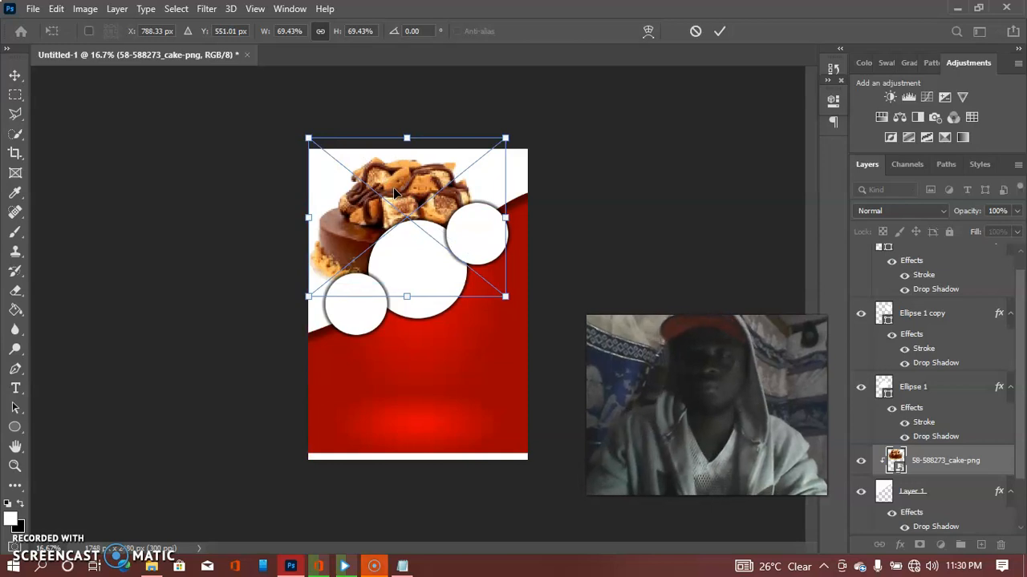
{"action": "key", "text": "shift+Down"}
{"action": "key", "text": "shift+Down"}
{"action": "key", "text": "shift+Up"}
{"action": "key", "text": "shift+Up"}
{"action": "key", "text": "shift+Up"}
{"action": "key", "text": "shift+Up"}
{"action": "key", "text": "shift+Up"}
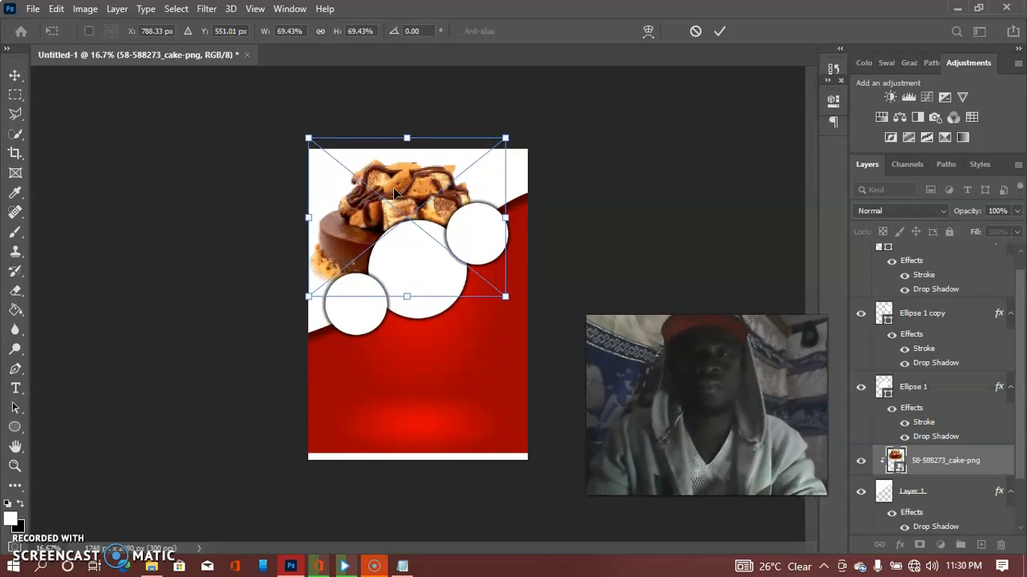
{"action": "key", "text": "shift+Right"}
{"action": "key", "text": "shift+Right"}
{"action": "key", "text": "shift+Right"}
{"action": "key", "text": "shift+Right"}
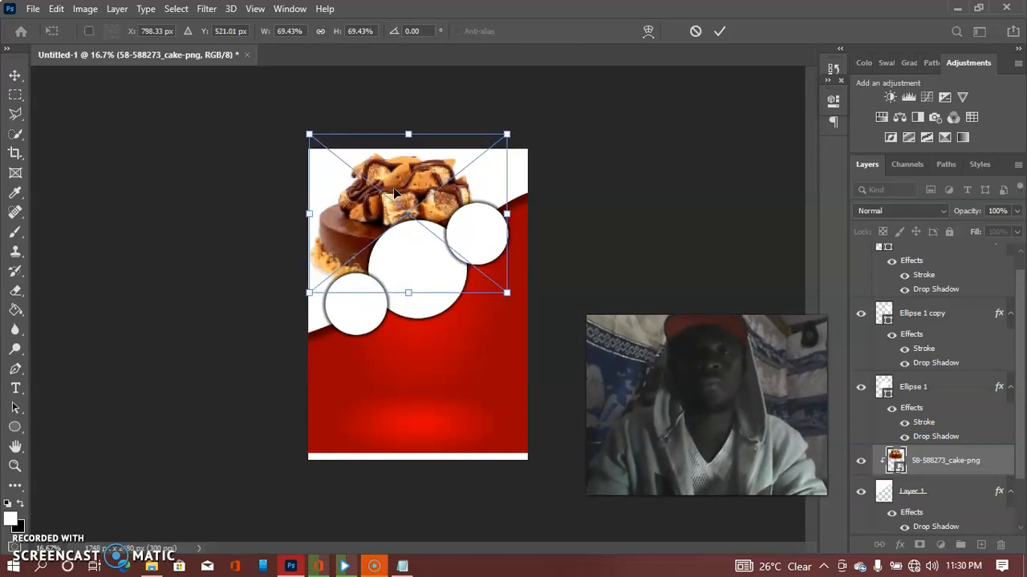
{"action": "key", "text": "shift+Up"}
{"action": "key", "text": "shift+Up"}
{"action": "key", "text": "shift+Up"}
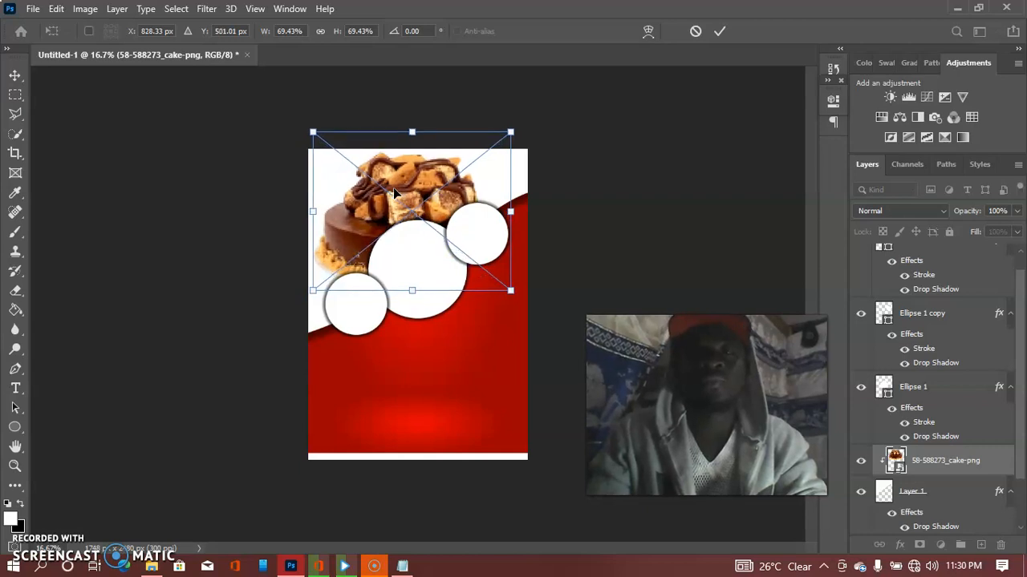
{"action": "left_click", "coordinate": [720, 31]}
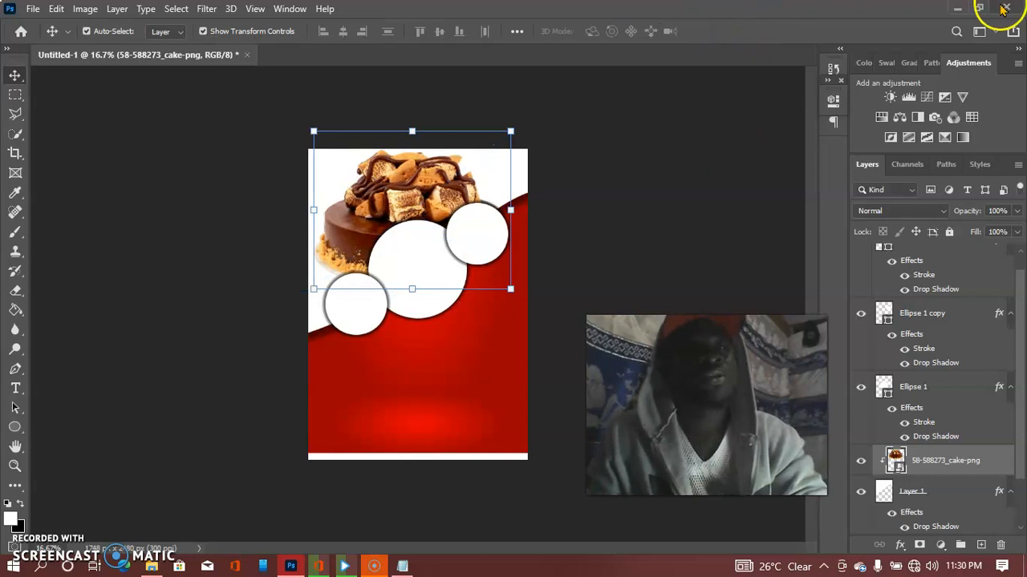
Step: Place the 46-460352_ice-cream-cone-png image from the Vals Pics folder directly above the large circle's layer and clip it to that circle
{"action": "left_click", "coordinate": [958, 10]}
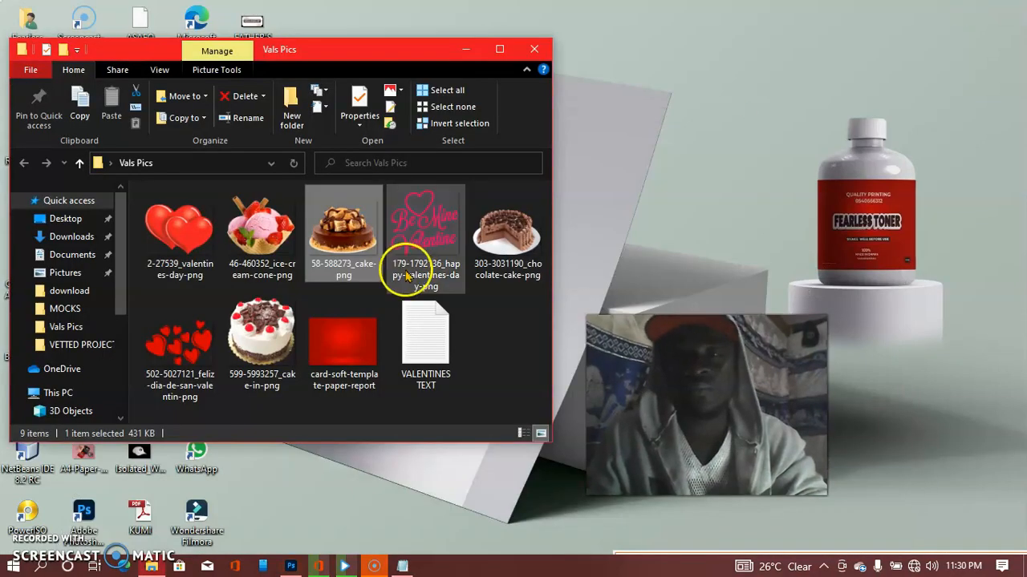
{"action": "left_click_drag", "start_coordinate": [246, 234], "coordinate": [401, 254]}
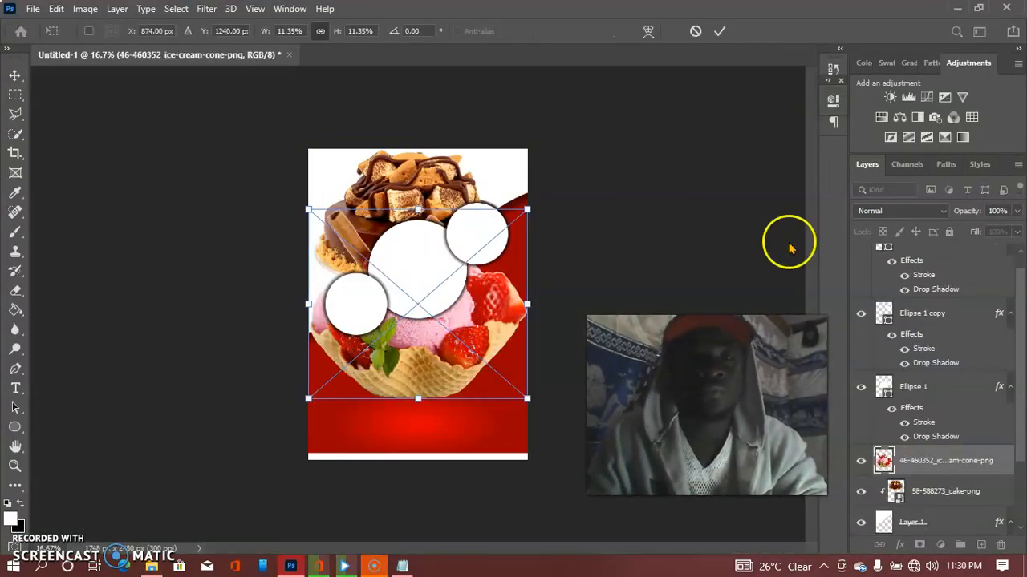
{"action": "right_click", "coordinate": [921, 460]}
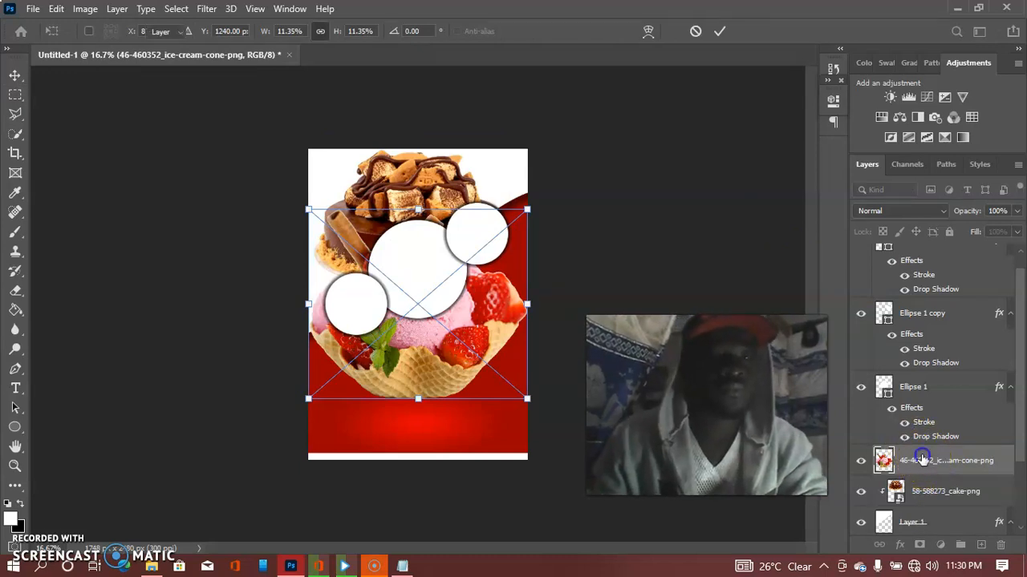
{"action": "left_click_drag", "start_coordinate": [915, 377], "coordinate": [914, 383]}
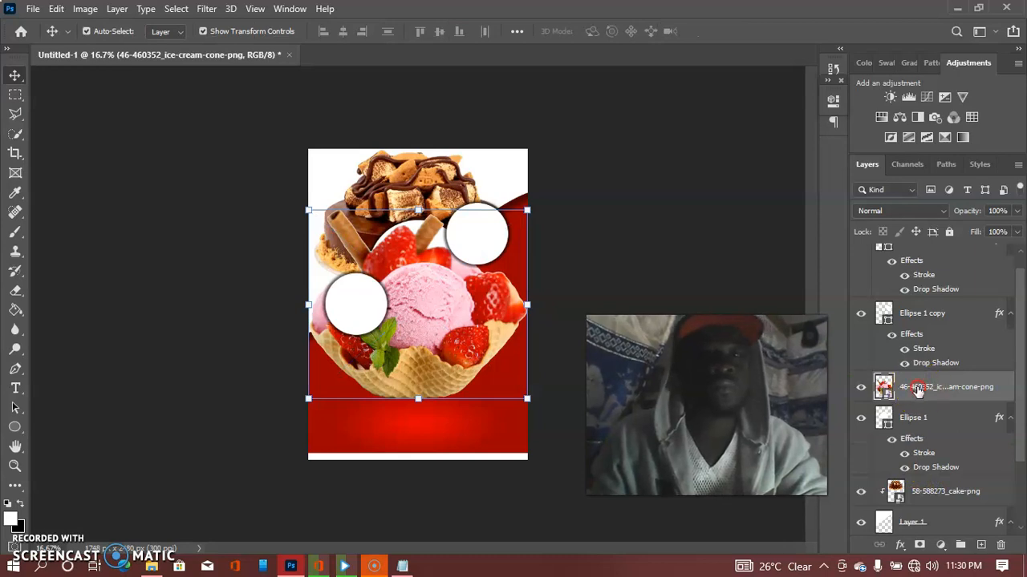
{"action": "right_click", "coordinate": [919, 389]}
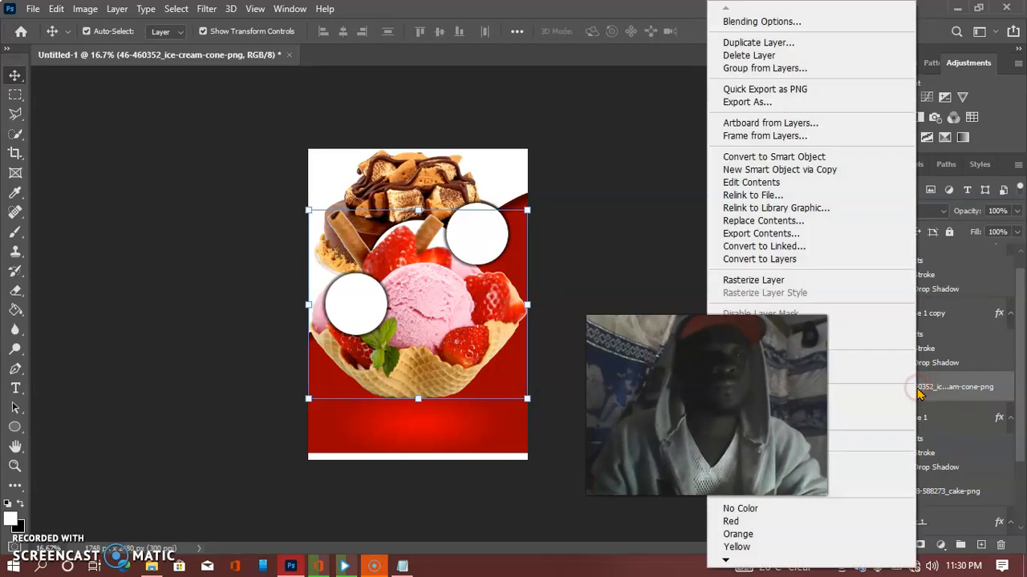
{"action": "left_click", "coordinate": [842, 345]}
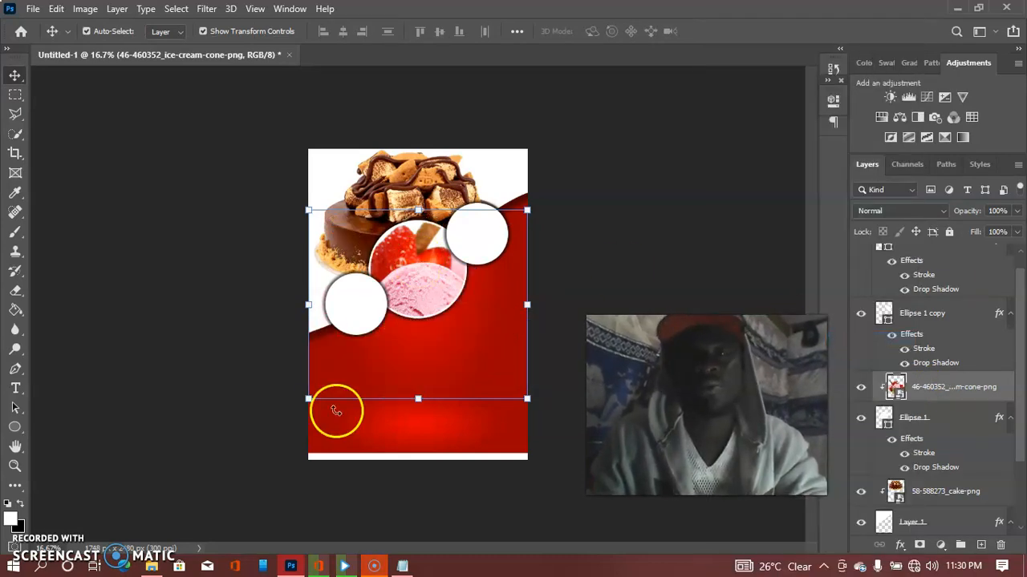
Step: Scale the ice cream image to 5.62%, position it inside the large circle, and deselect it
{"action": "left_click", "coordinate": [310, 400]}
{"action": "left_click_drag", "start_coordinate": [325, 370], "coordinate": [370, 324]}
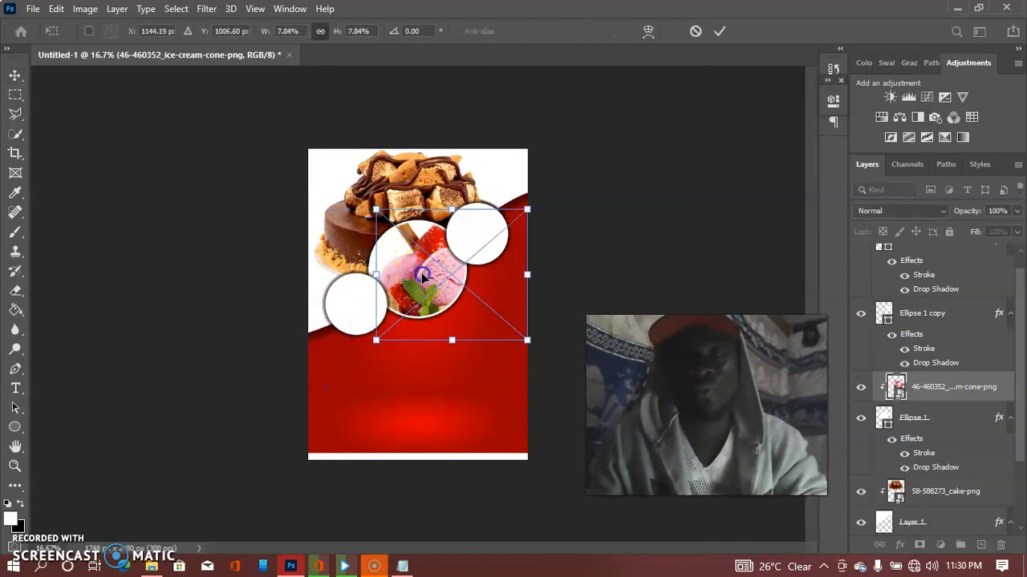
{"action": "left_click_drag", "start_coordinate": [423, 277], "coordinate": [406, 270]}
{"action": "left_click_drag", "start_coordinate": [508, 203], "coordinate": [427, 251]}
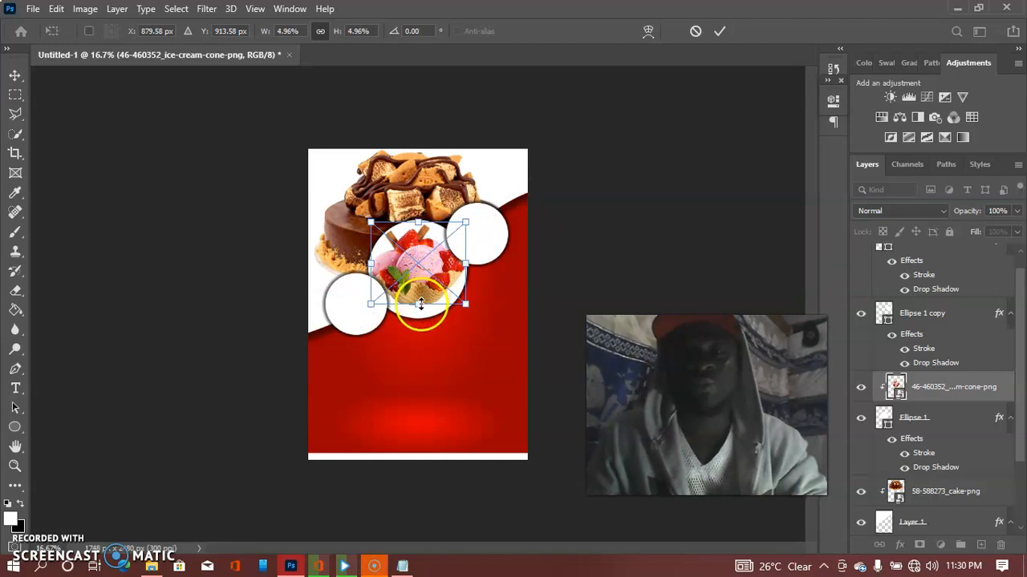
{"action": "left_click_drag", "start_coordinate": [466, 304], "coordinate": [475, 321]}
{"action": "left_click_drag", "start_coordinate": [424, 281], "coordinate": [418, 275]}
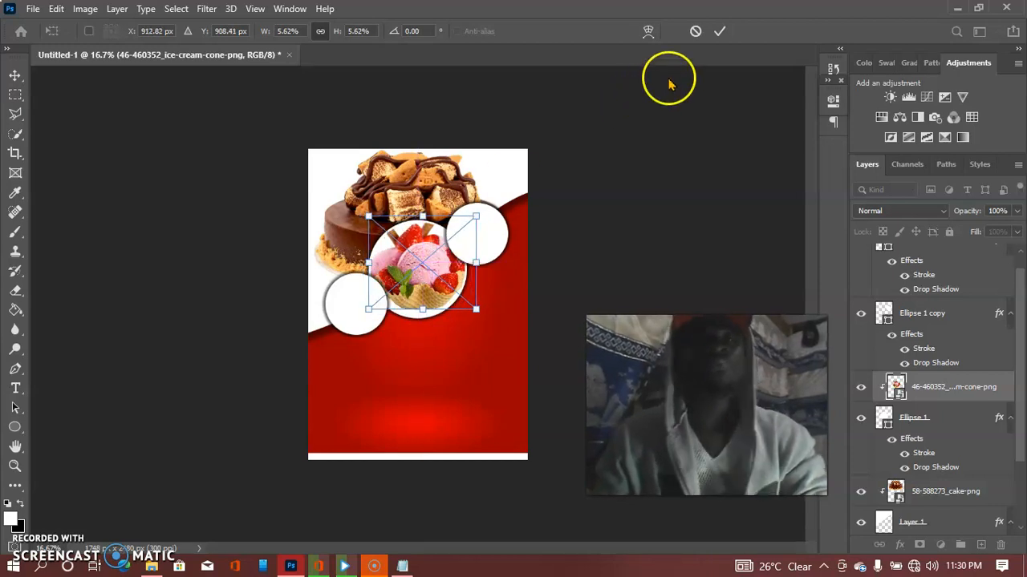
{"action": "left_click", "coordinate": [720, 31]}
{"action": "left_click", "coordinate": [665, 213]}
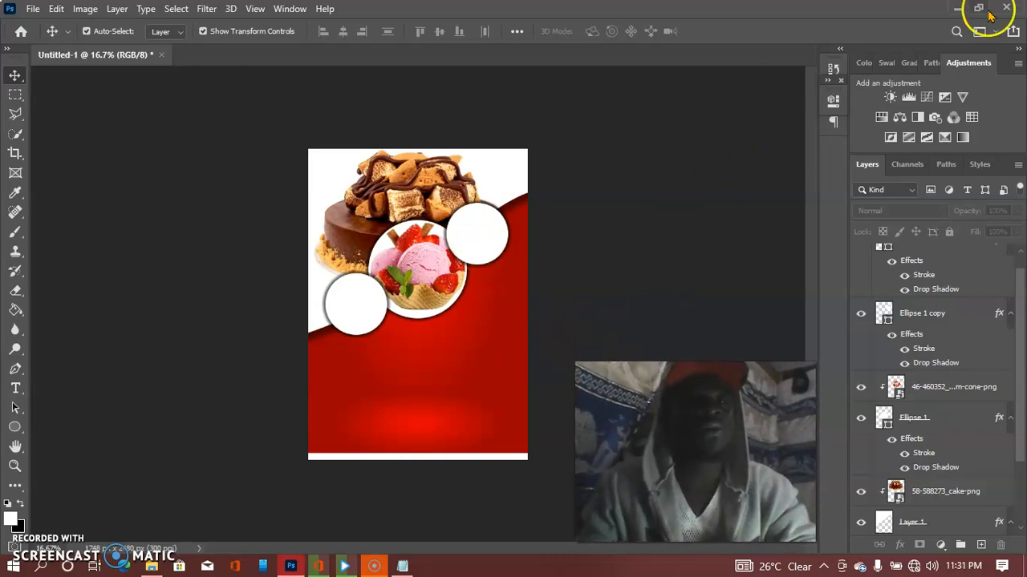
{"action": "left_click", "coordinate": [832, 98]}
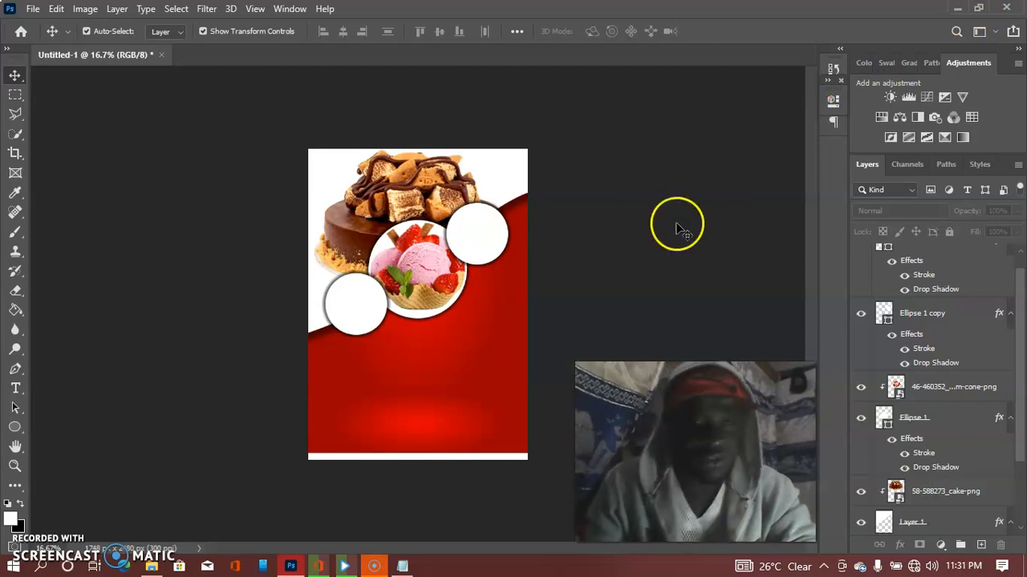
{"action": "left_click", "coordinate": [930, 321]}
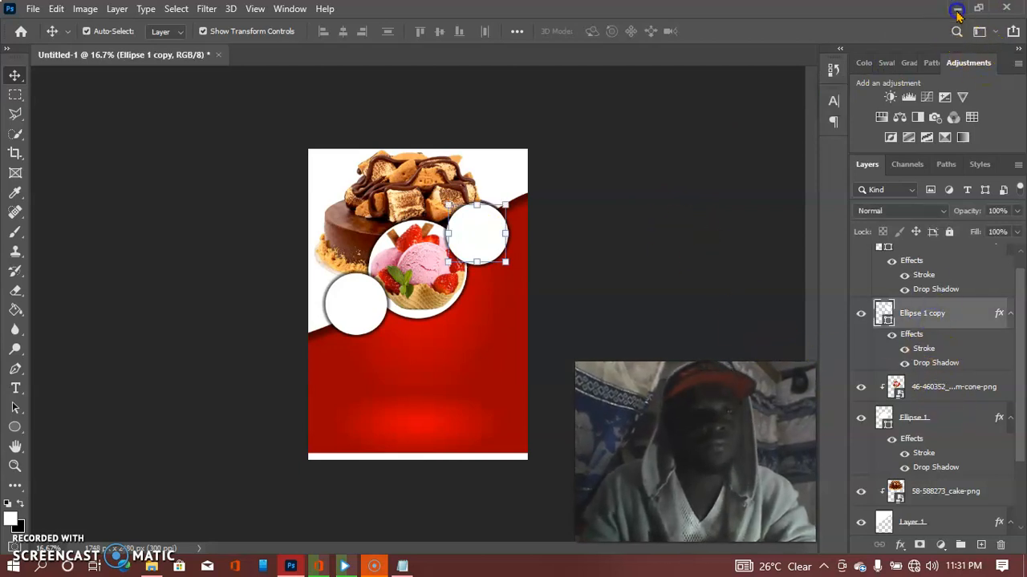
{"action": "left_click", "coordinate": [957, 10]}
{"action": "mouse_move", "coordinate": [482, 237]}
{"action": "left_mouse_down"}
{"action": "mouse_move", "coordinate": [405, 417]}
{"action": "mouse_move", "coordinate": [293, 567]}
{"action": "mouse_move", "coordinate": [289, 554]}
{"action": "mouse_move", "coordinate": [401, 397]}
{"action": "mouse_move", "coordinate": [474, 232]}
{"action": "left_mouse_up"}
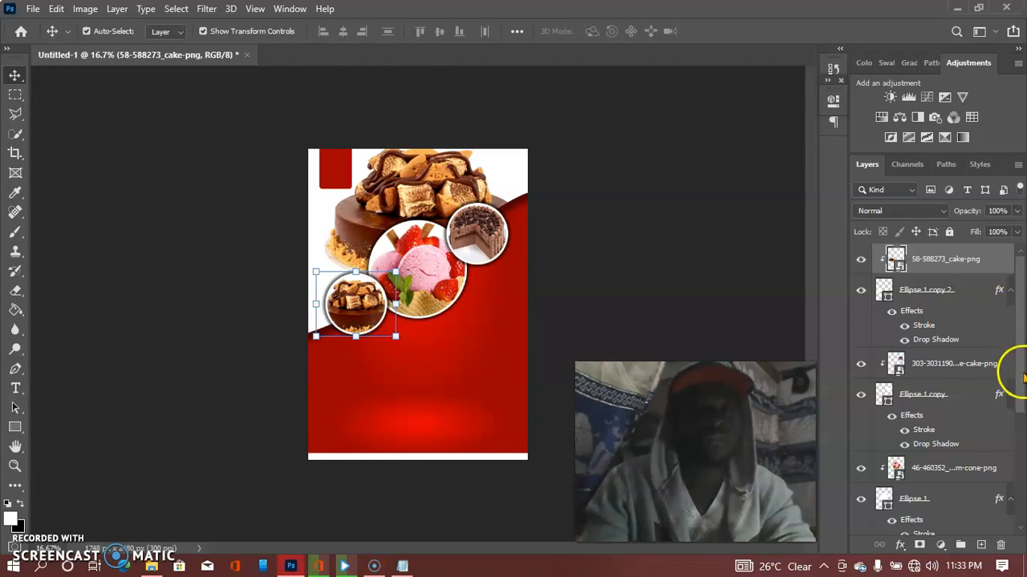
Step: Group all layers except the locked Background, name the group BG, and deselect it
{"action": "left_click_drag", "start_coordinate": [1021, 376], "coordinate": [1021, 499]}
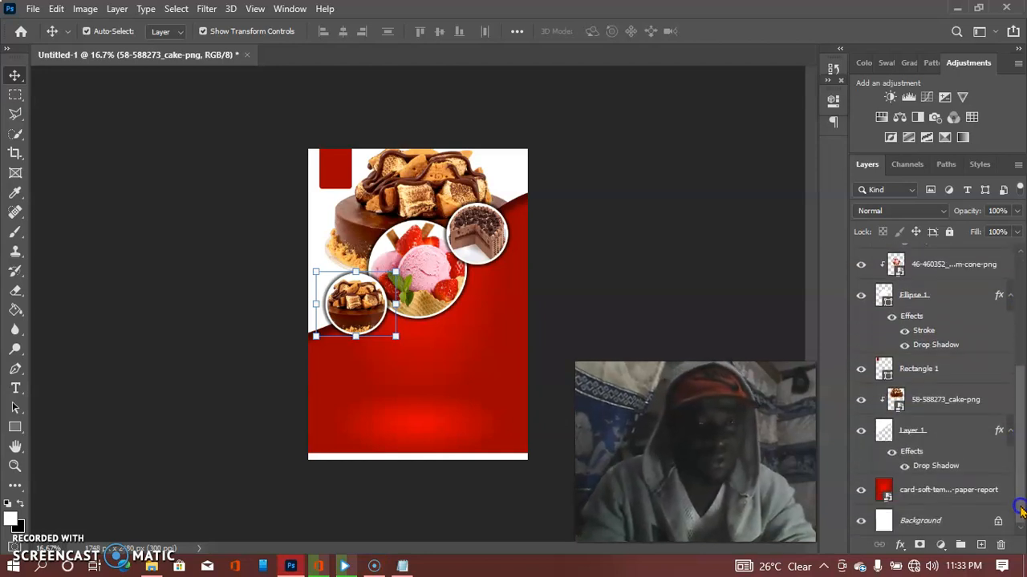
{"action": "left_click", "coordinate": [973, 499], "text": "shift"}
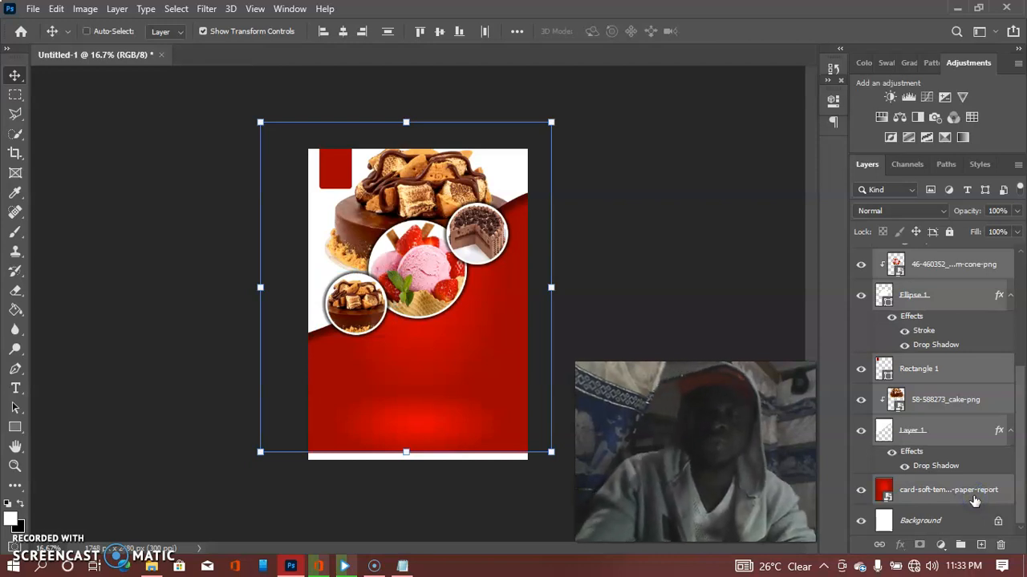
{"action": "key", "text": "ctrl+g"}
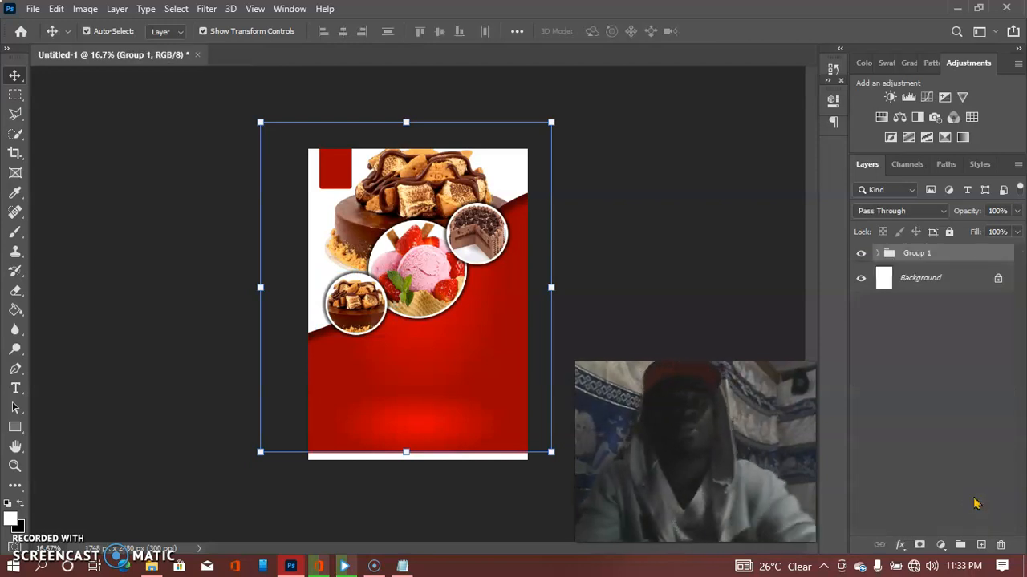
{"action": "double_click", "coordinate": [937, 256]}
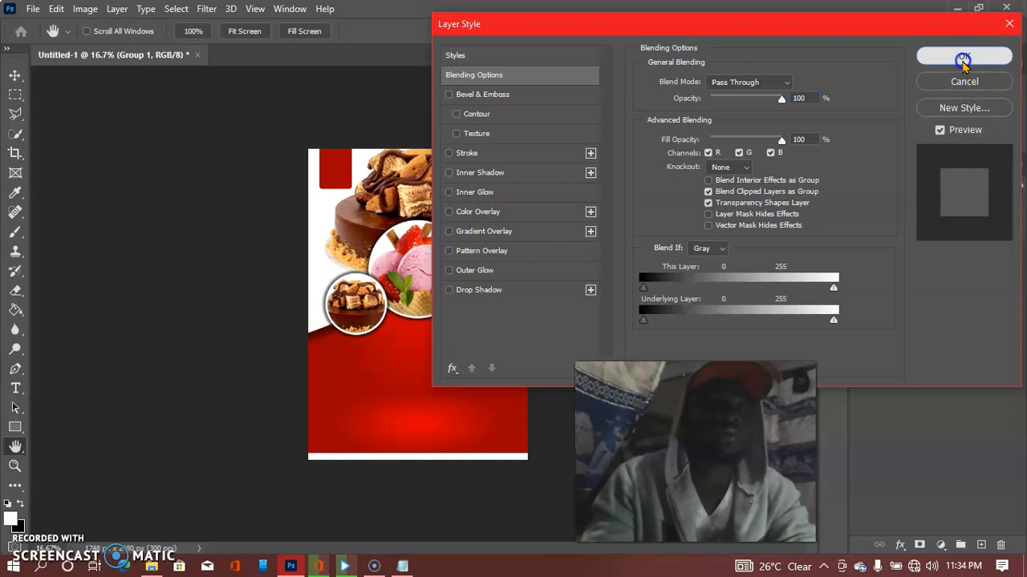
{"action": "left_click", "coordinate": [964, 61]}
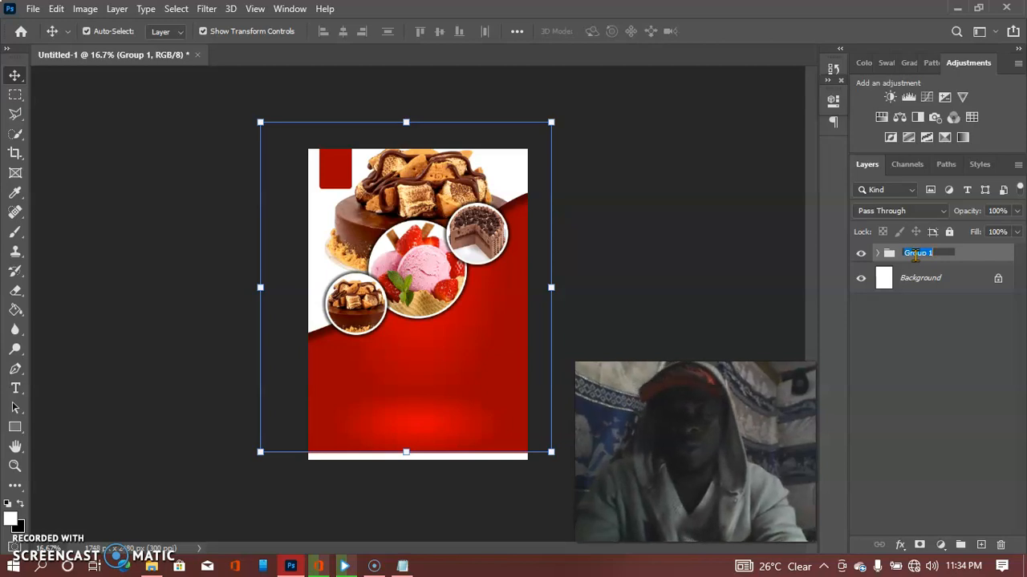
{"action": "key", "text": "Return"}
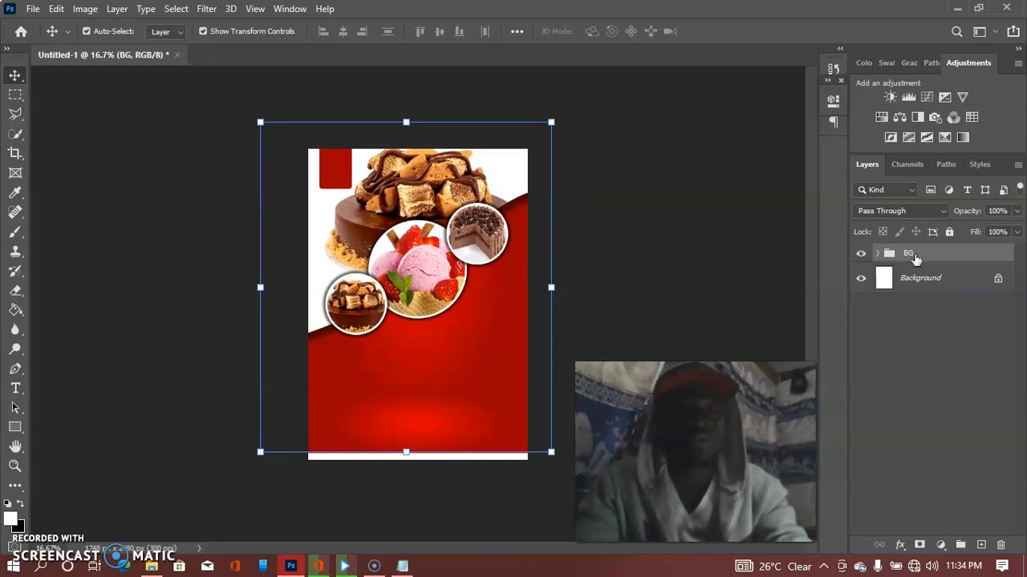
{"action": "left_click", "coordinate": [677, 232]}
Step: Select the red background image, activate the Horizontal Type tool, and open its list of fonts
{"action": "left_click", "coordinate": [430, 363]}
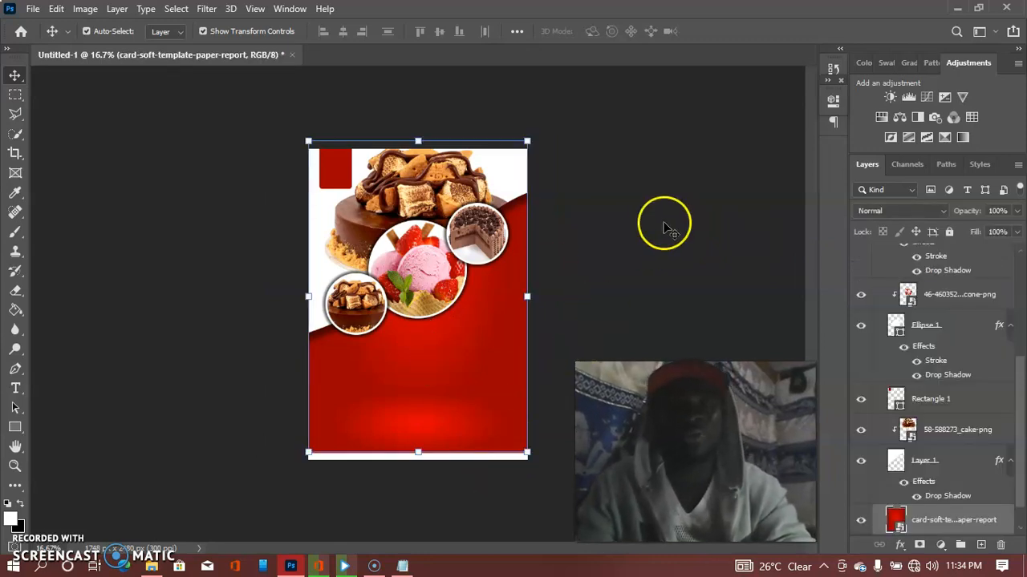
{"action": "left_click", "coordinate": [14, 391]}
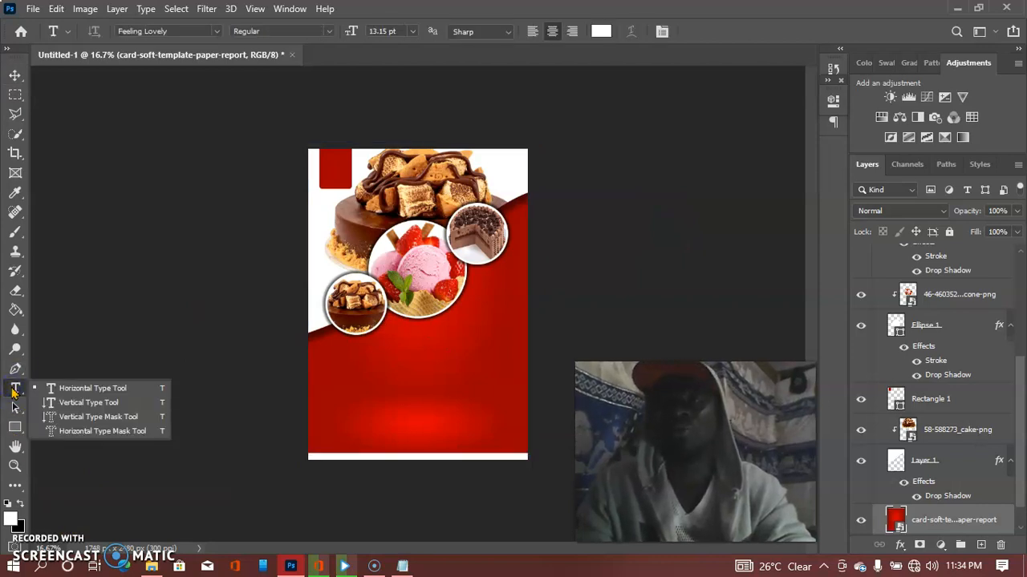
{"action": "left_click", "coordinate": [184, 32]}
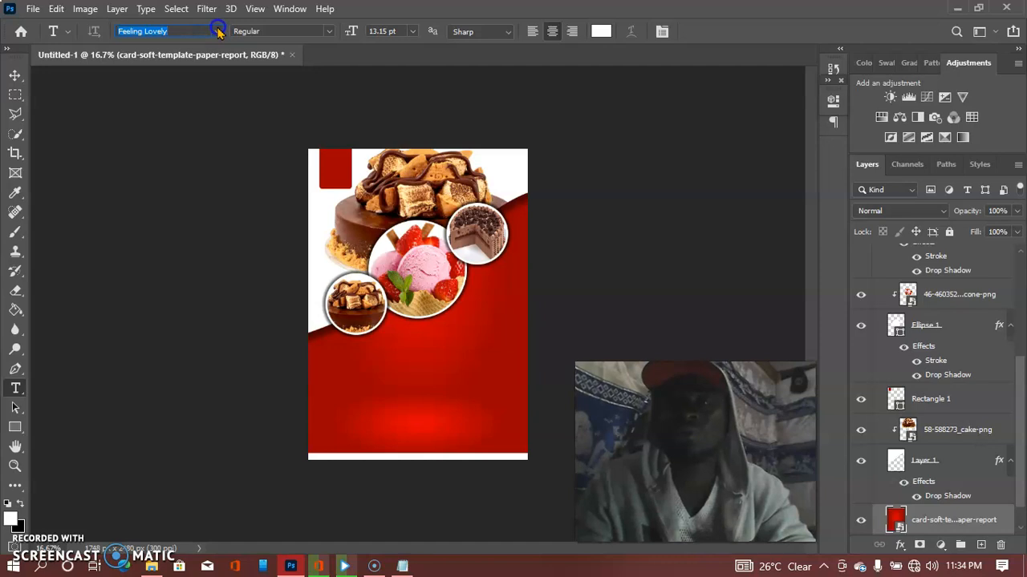
{"action": "left_click", "coordinate": [219, 31]}
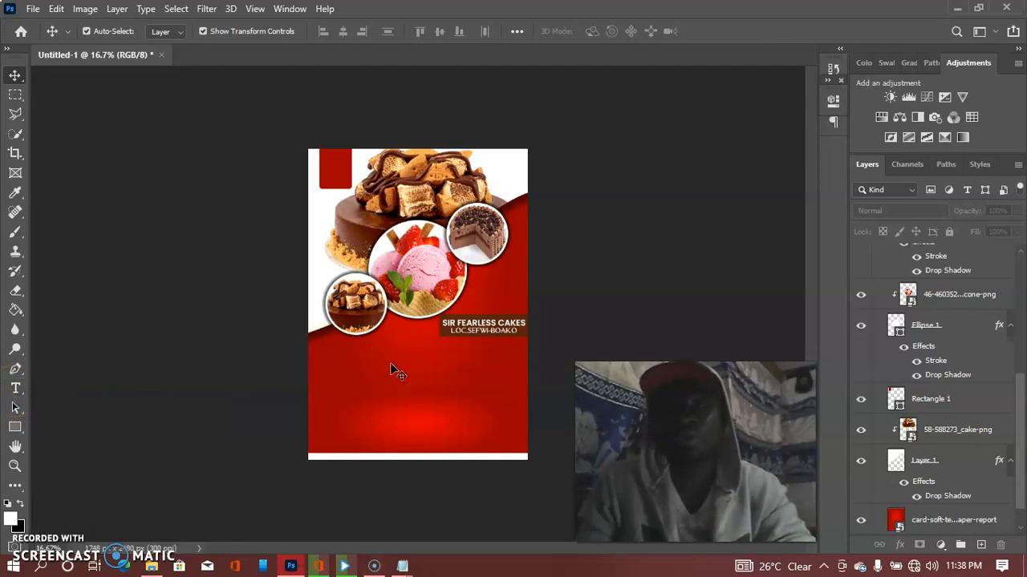
Step: Add the text "Valentine's" from the VALENTINES TEXT file in the Feeling Lovely font on the red area below the brown strip
{"action": "left_click", "coordinate": [16, 390]}
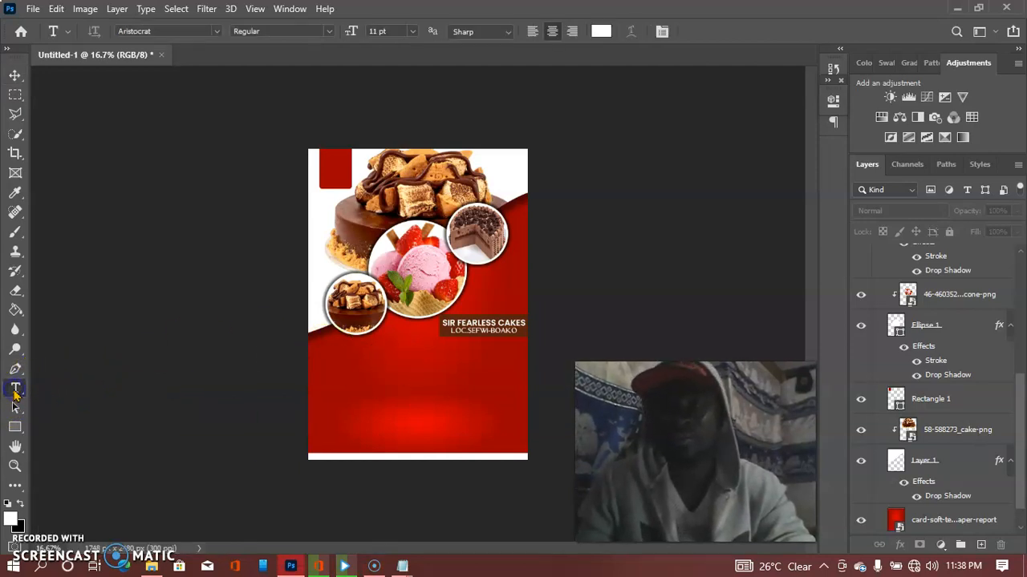
{"action": "left_click", "coordinate": [217, 33]}
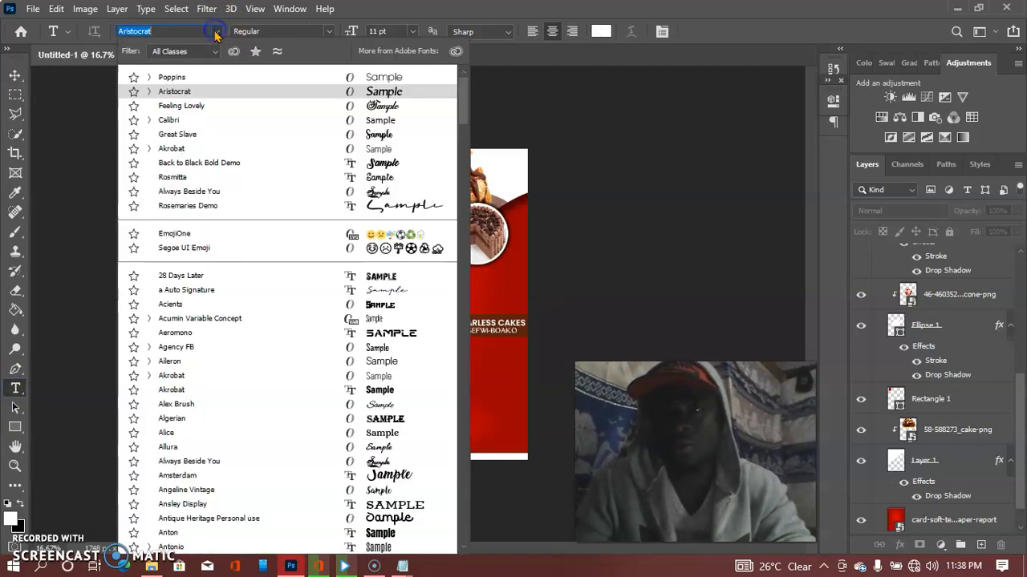
{"action": "left_click", "coordinate": [224, 114]}
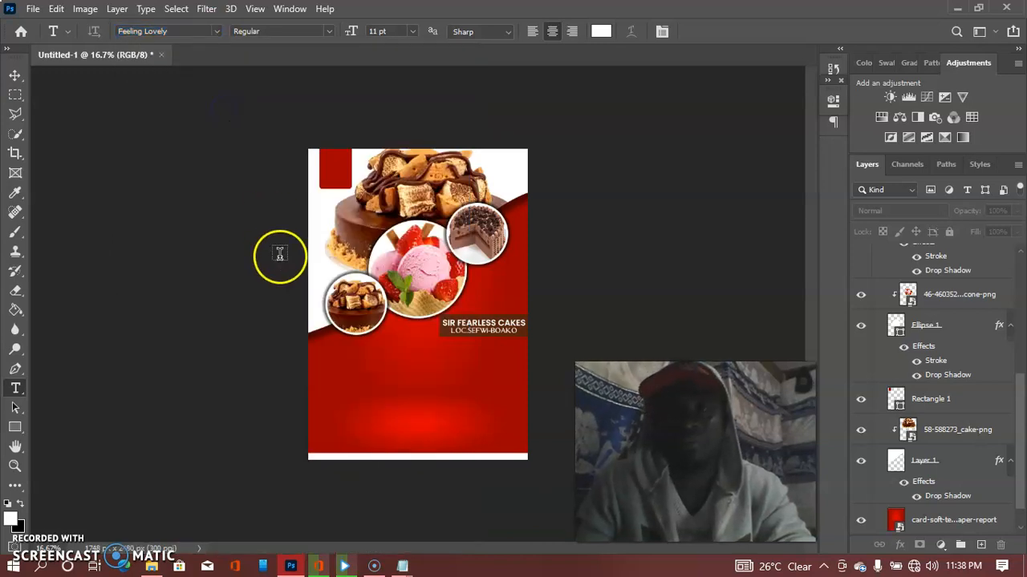
{"action": "left_click", "coordinate": [405, 375]}
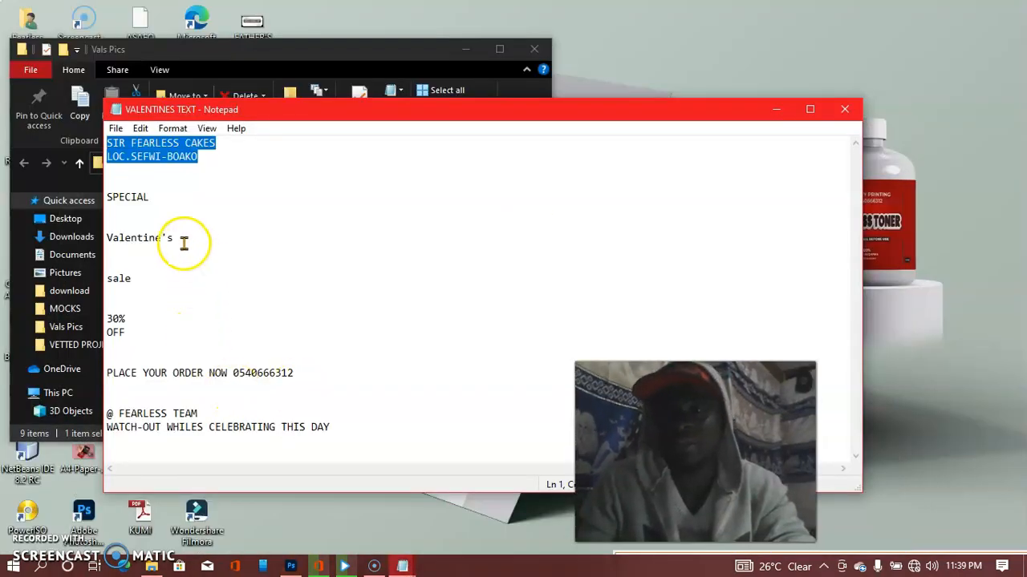
{"action": "left_click_drag", "start_coordinate": [184, 244], "coordinate": [107, 236]}
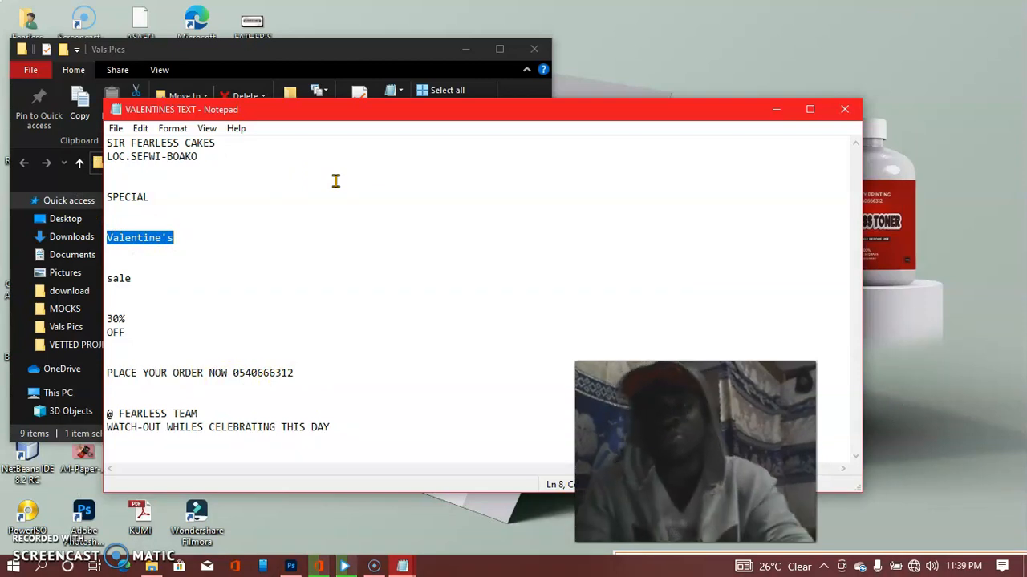
{"action": "left_click", "coordinate": [291, 567]}
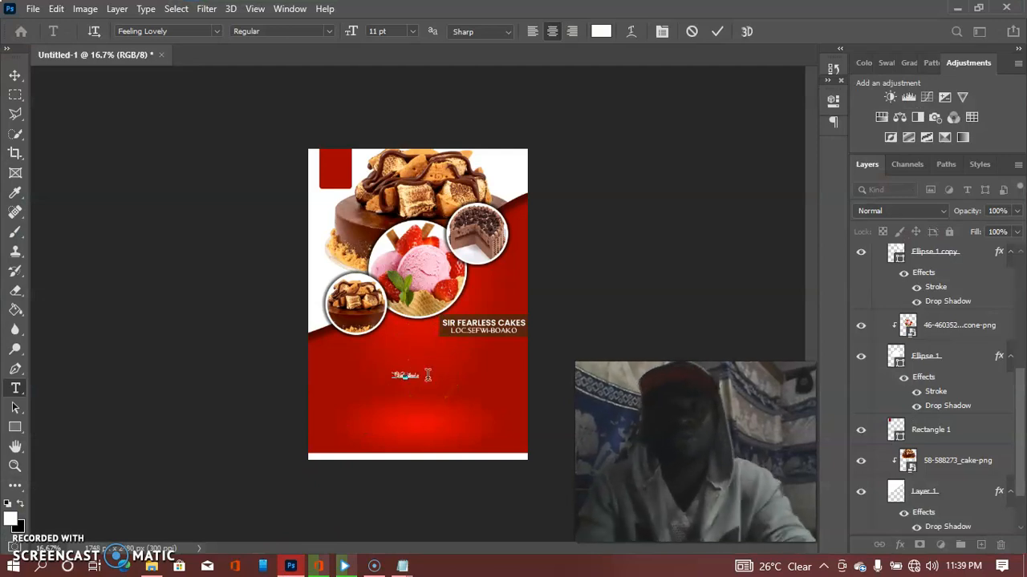
{"action": "left_click", "coordinate": [717, 33]}
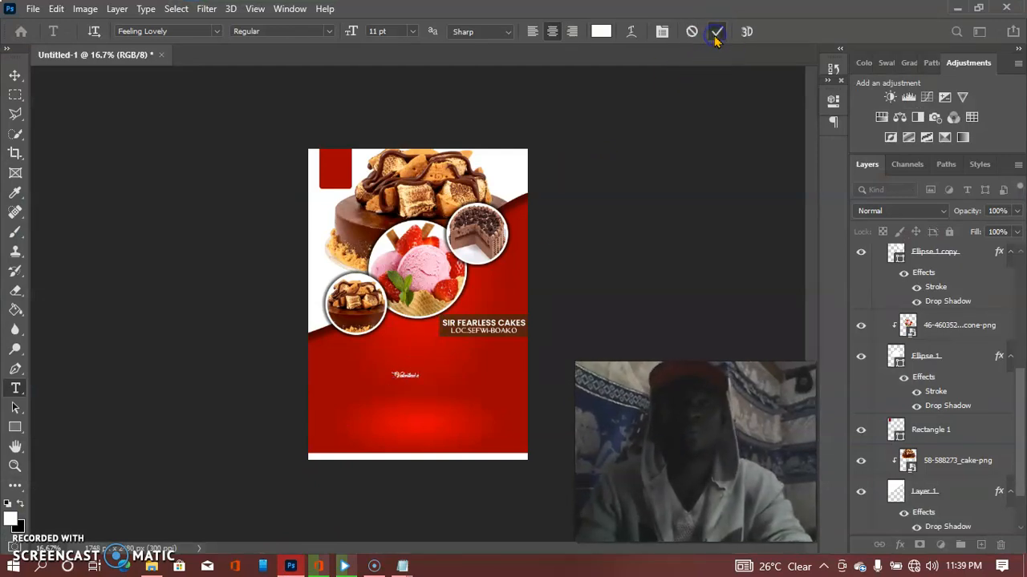
Step: Scale the "Valentine's" text to 629.68% and nudge it into place just below the brown name strip
{"action": "left_click", "coordinate": [15, 76]}
{"action": "left_click", "coordinate": [413, 369]}
{"action": "left_click_drag", "start_coordinate": [421, 379], "coordinate": [557, 413]}
{"action": "left_click_drag", "start_coordinate": [486, 398], "coordinate": [431, 376]}
{"action": "key", "text": "shift+Up"}
{"action": "key", "text": "shift+Up"}
{"action": "key", "text": "shift+Up"}
{"action": "key", "text": "Up"}
{"action": "key", "text": "Up"}
{"action": "key", "text": "Up"}
{"action": "key", "text": "Up"}
{"action": "key", "text": "Up"}
{"action": "key", "text": "Up"}
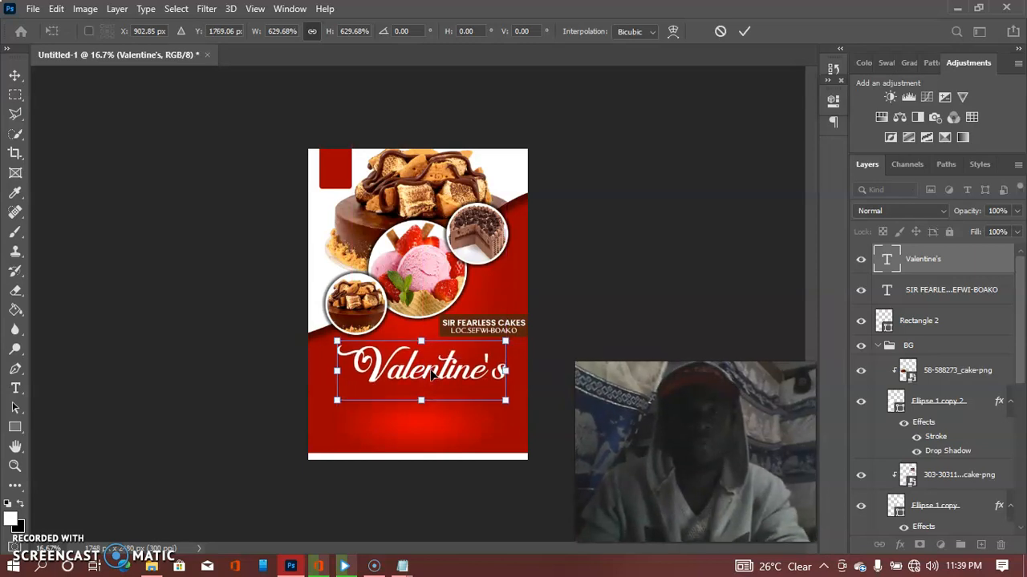
{"action": "key", "text": "Up"}
{"action": "key", "text": "Up"}
{"action": "key", "text": "Up"}
{"action": "key", "text": "Up"}
{"action": "key", "text": "Up"}
{"action": "key", "text": "Up"}
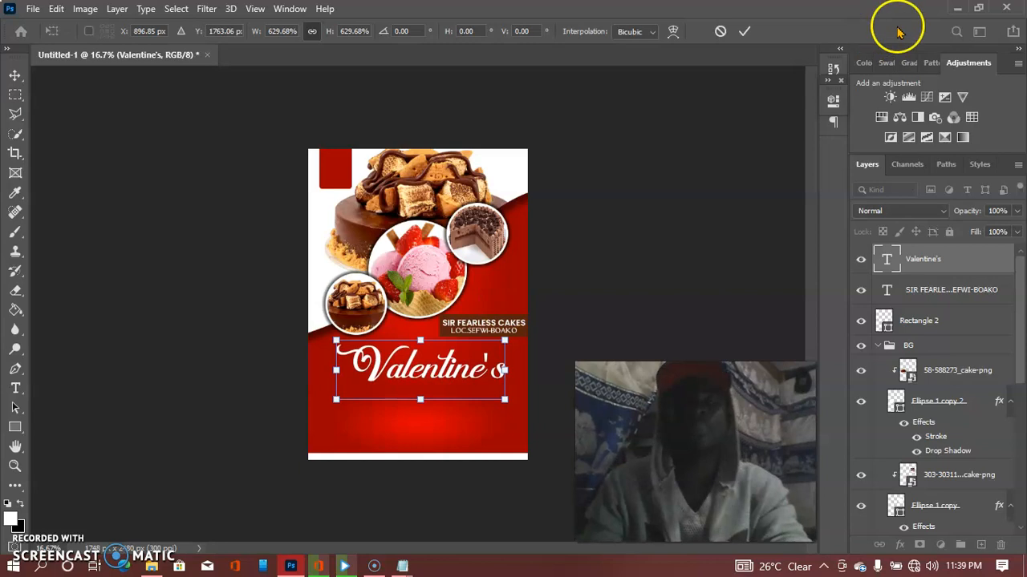
{"action": "left_click", "coordinate": [743, 32]}
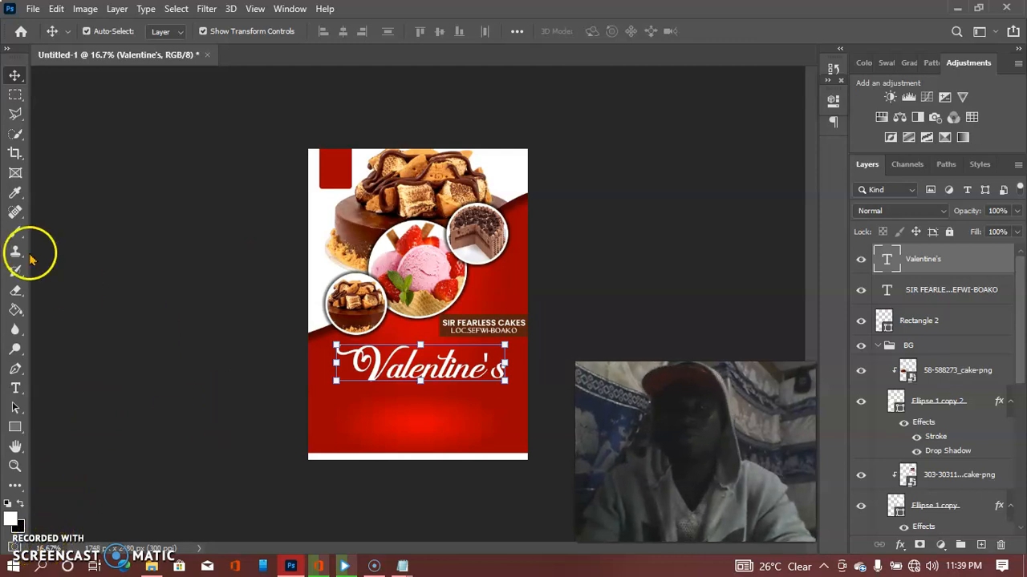
Step: Add a "SpecialL" text line in Myriad Pro on the red area below the "Valentine's" heading
{"action": "left_click", "coordinate": [16, 389]}
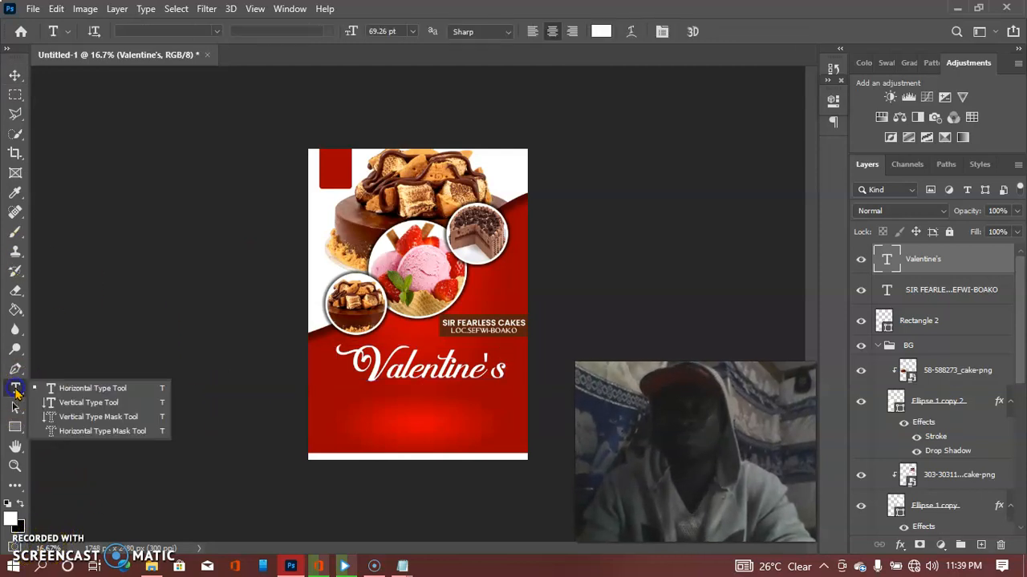
{"action": "left_click", "coordinate": [429, 401]}
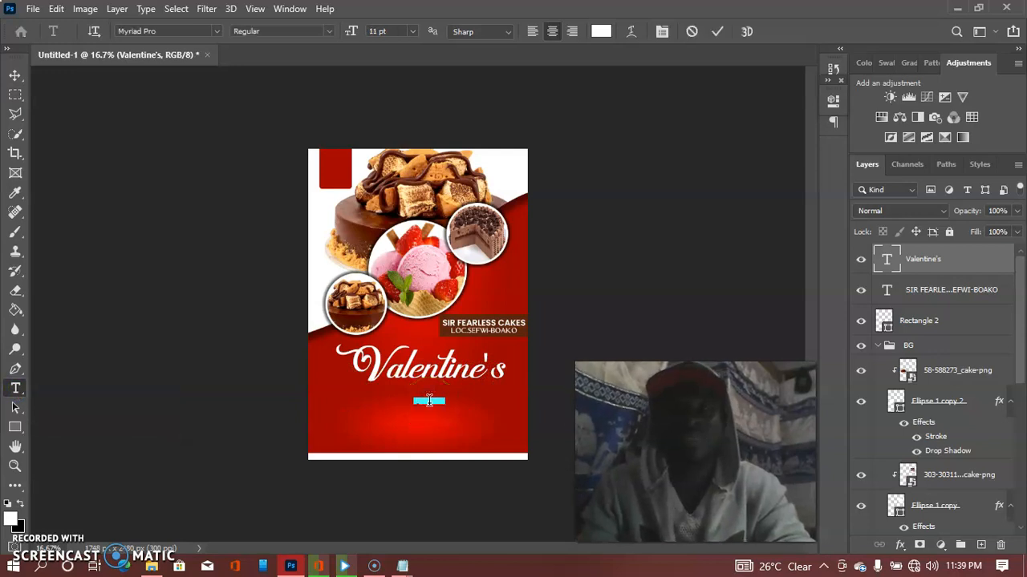
{"action": "left_click", "coordinate": [960, 7]}
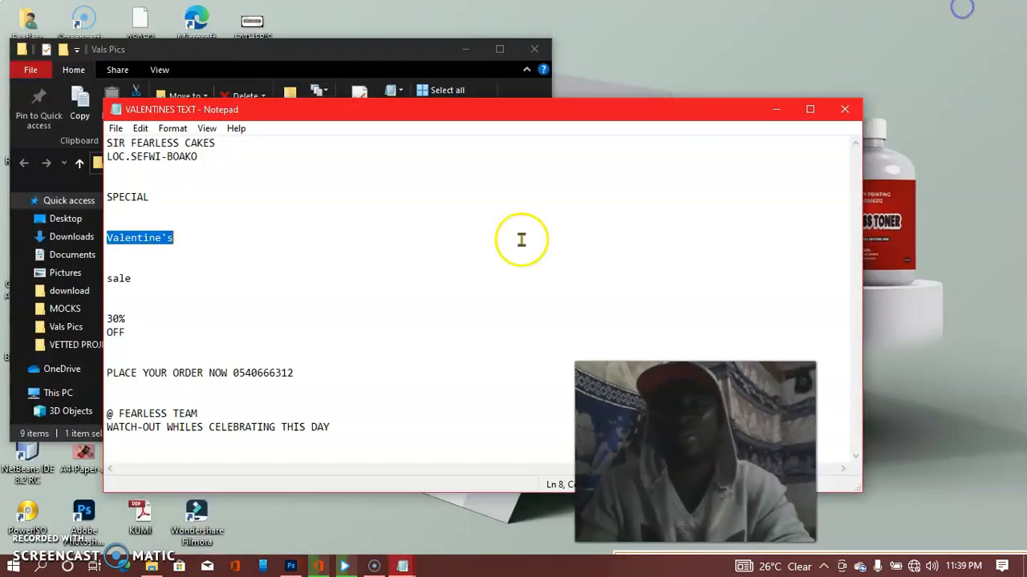
{"action": "left_click", "coordinate": [152, 197]}
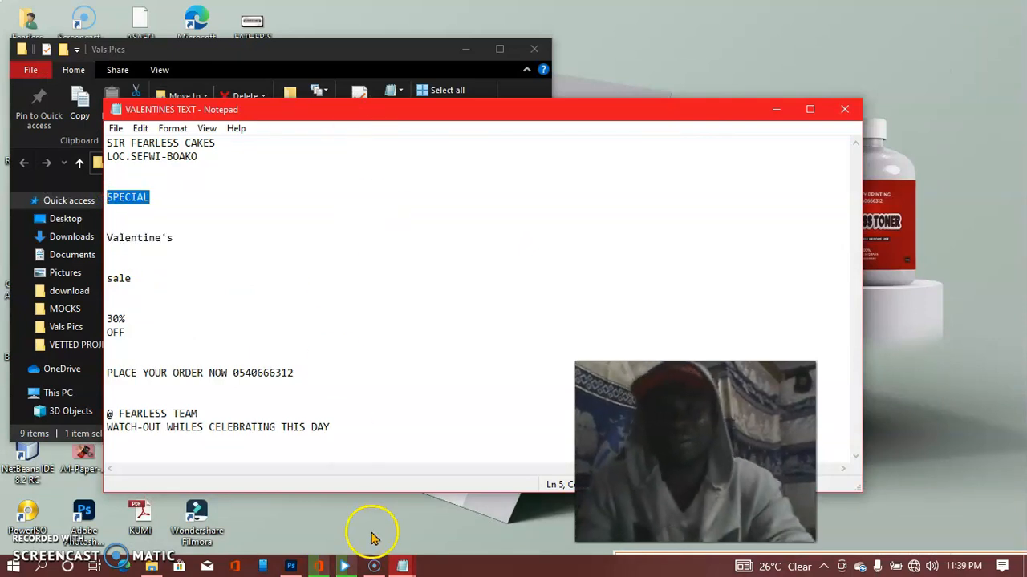
{"action": "left_click", "coordinate": [289, 566]}
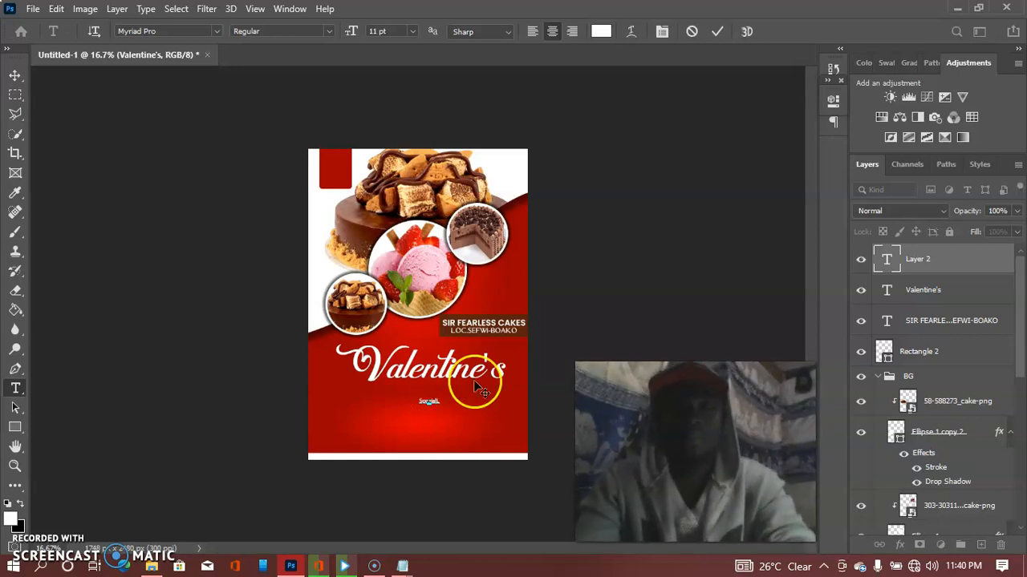
{"action": "left_click", "coordinate": [716, 34]}
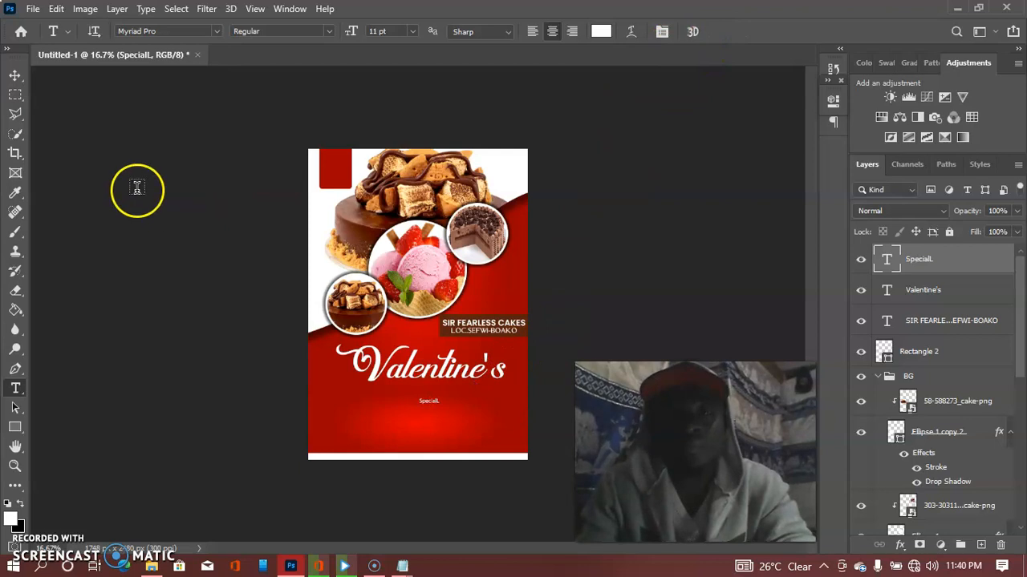
Step: Scale the "SpecialL" text to about 448% on the red area below the "Valentine's" heading
{"action": "left_click", "coordinate": [14, 76]}
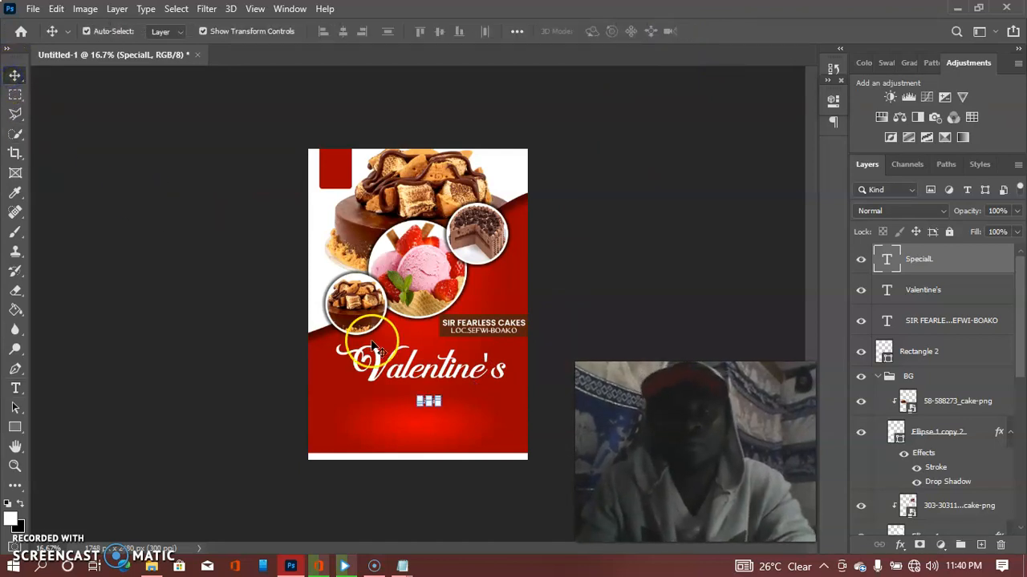
{"action": "key", "text": "ctrl+t"}
{"action": "left_click_drag", "start_coordinate": [458, 419], "coordinate": [505, 427]}
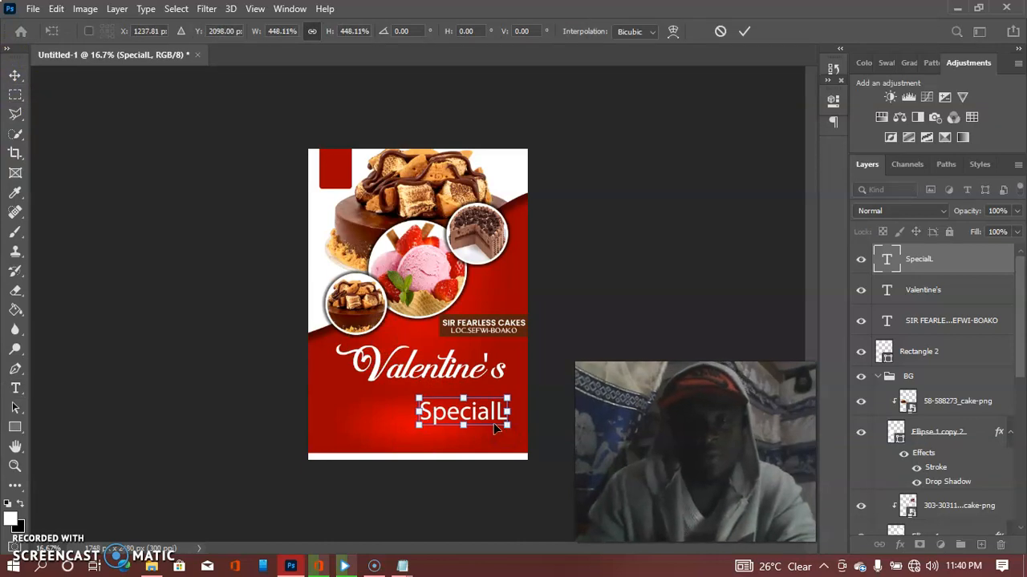
Step: Set the "SpecialL" text in the Feeling Lovely font and delete its extra final L so it reads "Special"
{"action": "left_click", "coordinate": [14, 391]}
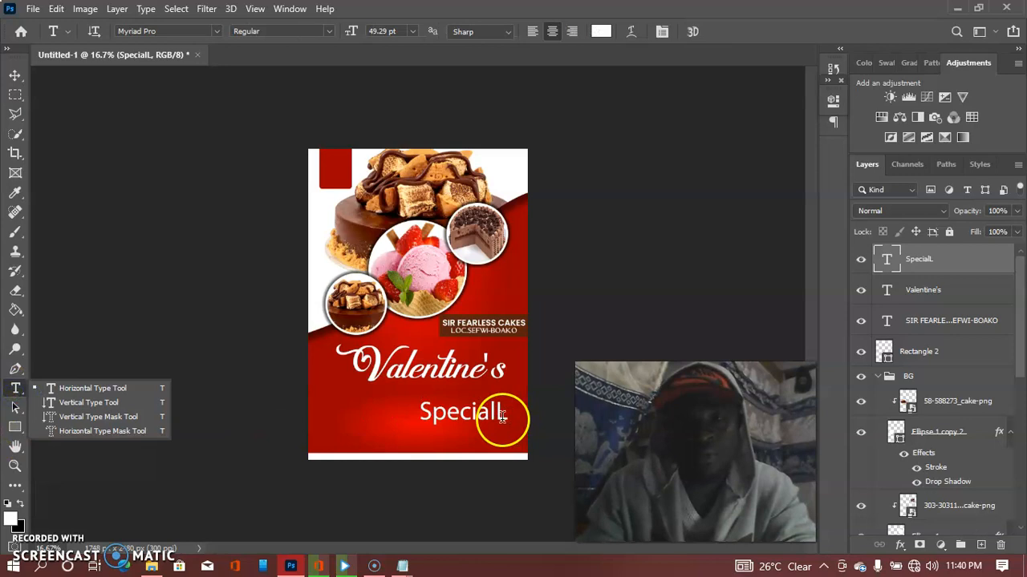
{"action": "left_click_drag", "start_coordinate": [501, 413], "coordinate": [413, 417]}
{"action": "left_click", "coordinate": [206, 30]}
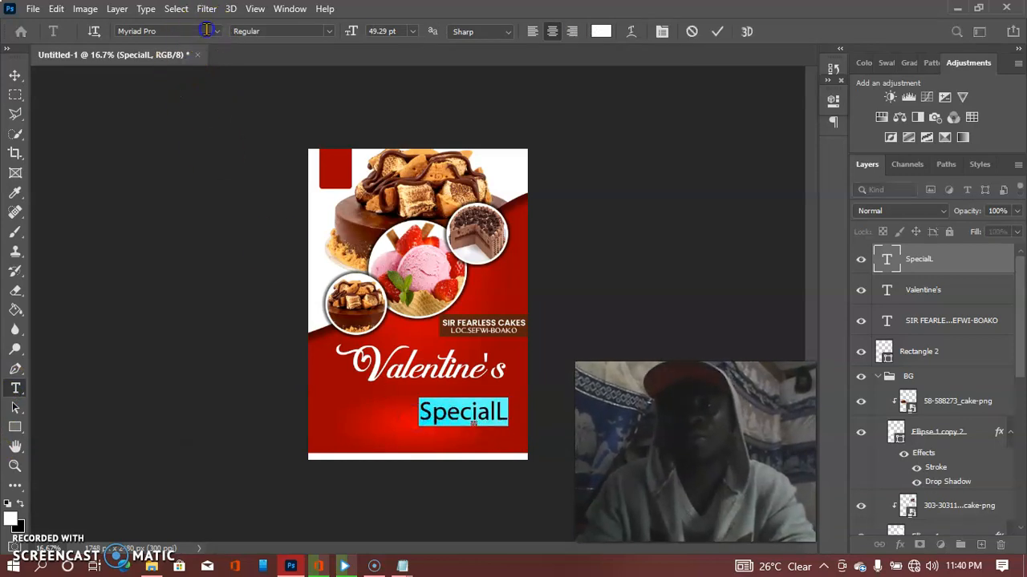
{"action": "left_click", "coordinate": [215, 32]}
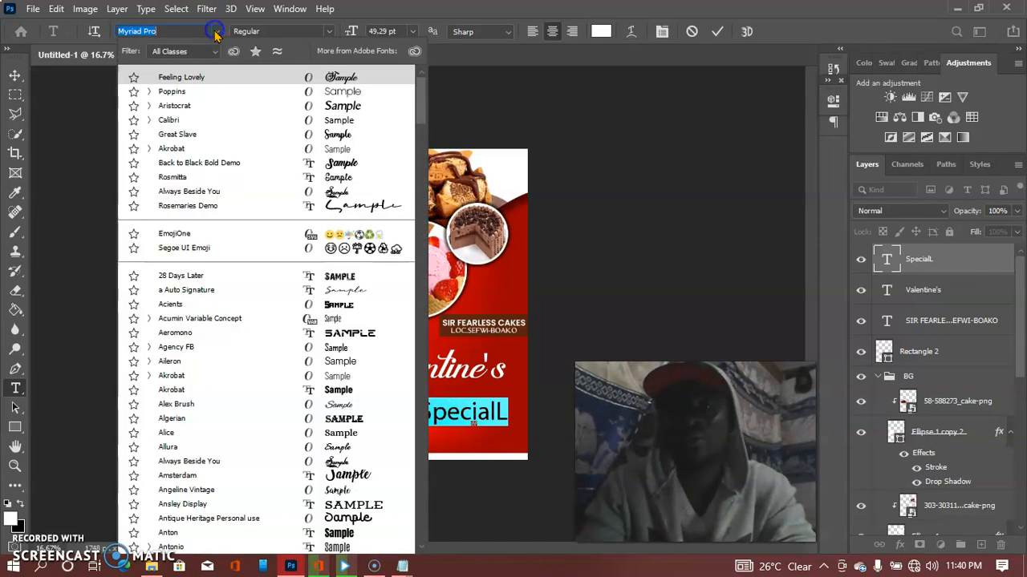
{"action": "left_click", "coordinate": [206, 77]}
{"action": "left_click", "coordinate": [207, 74]}
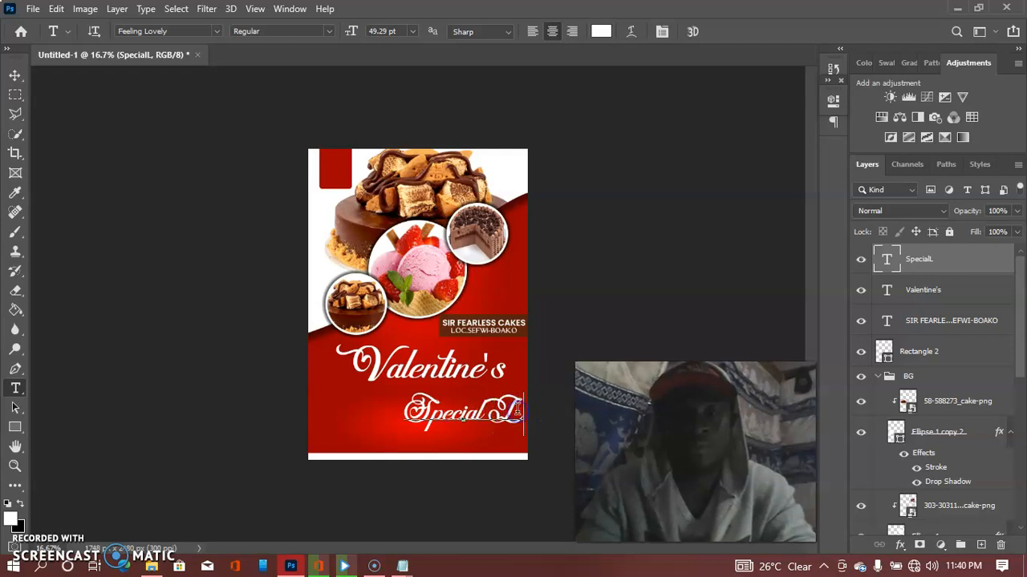
{"action": "left_click", "coordinate": [518, 410]}
{"action": "key", "text": "BackSpace"}
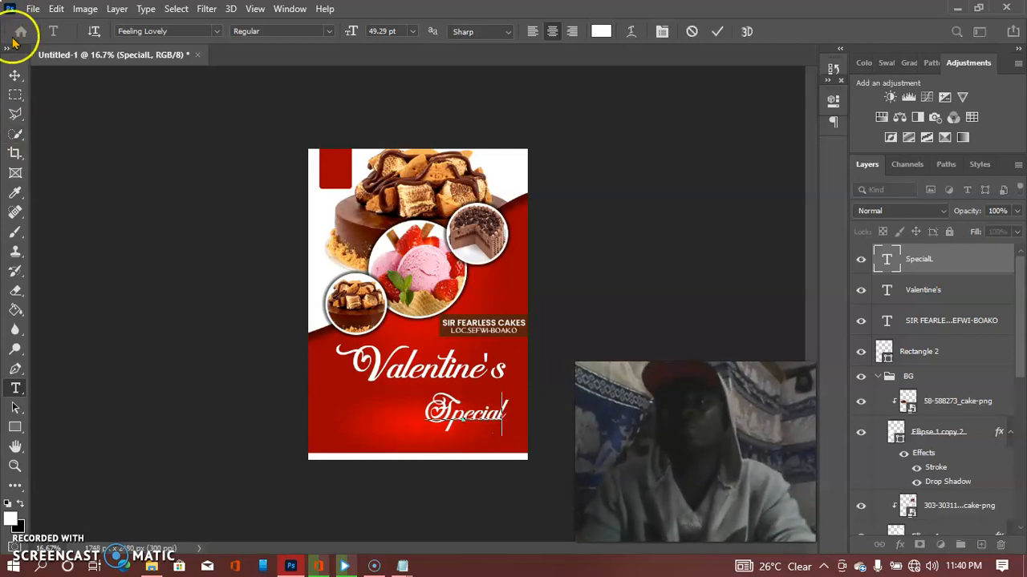
Step: Scale the "Special" text to 73.06% and place it just above the right end of the "Valentine's" heading
{"action": "left_click", "coordinate": [15, 74]}
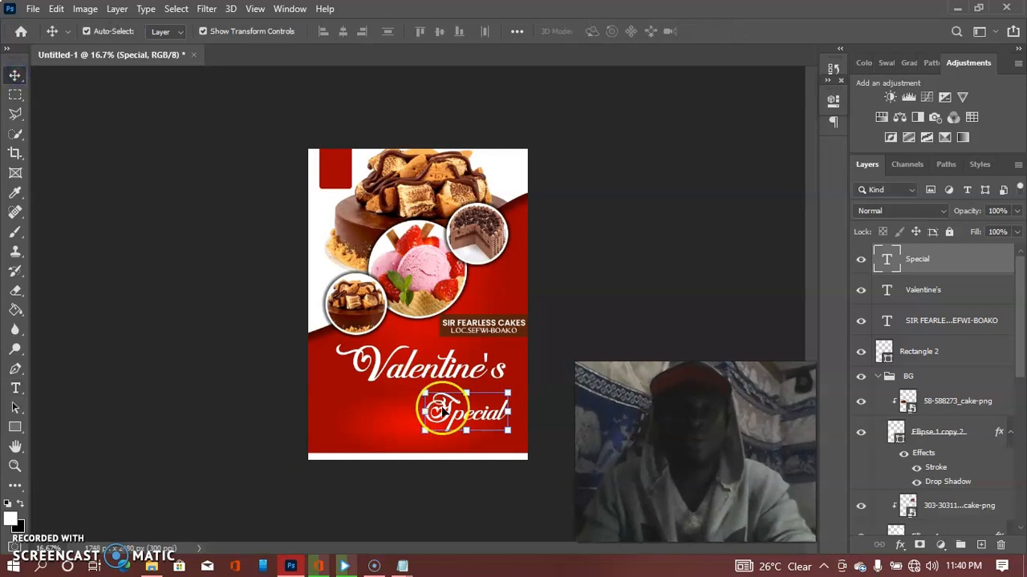
{"action": "left_click_drag", "start_coordinate": [508, 393], "coordinate": [497, 353]}
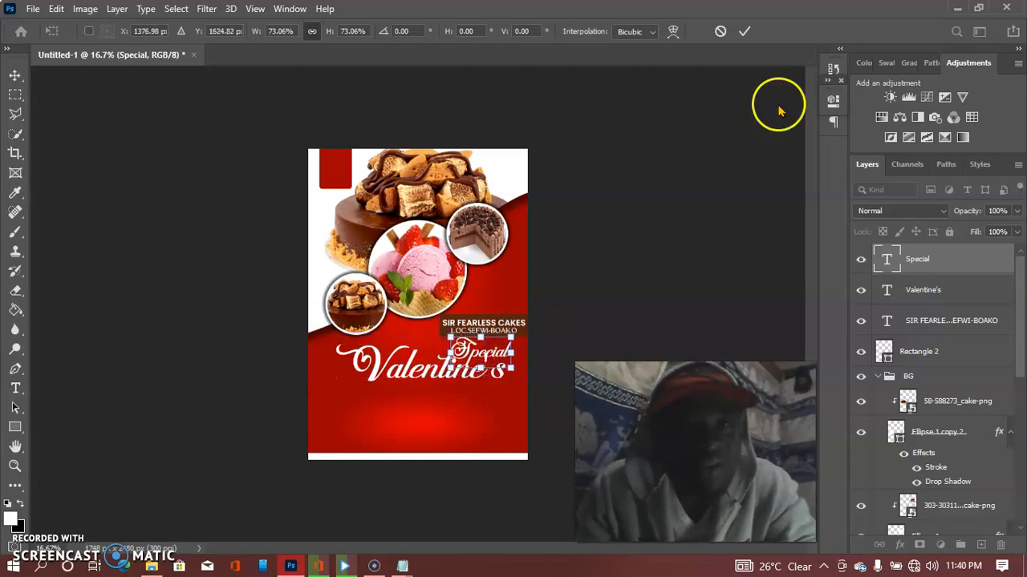
{"action": "left_click", "coordinate": [745, 32]}
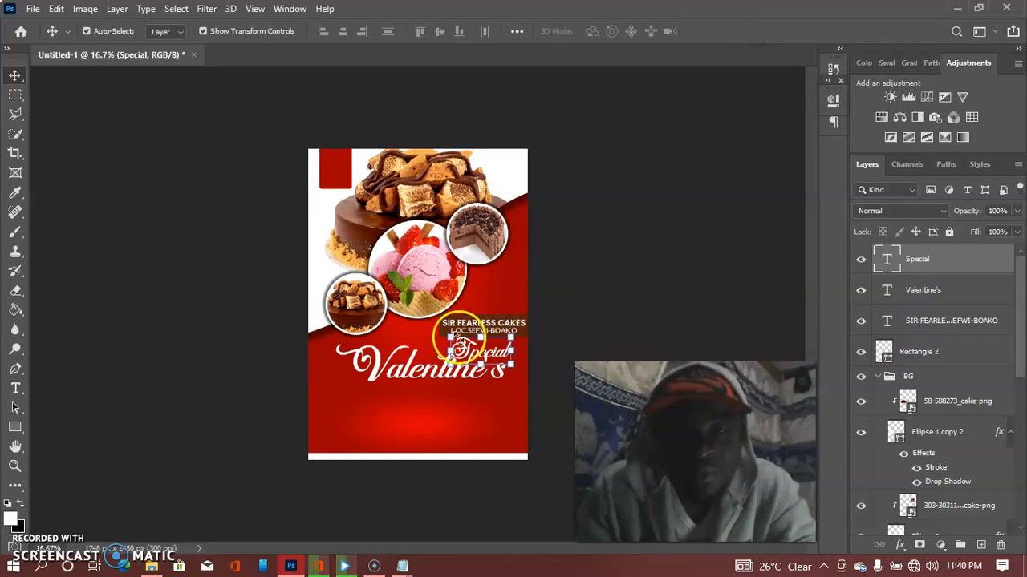
{"action": "left_click", "coordinate": [430, 383]}
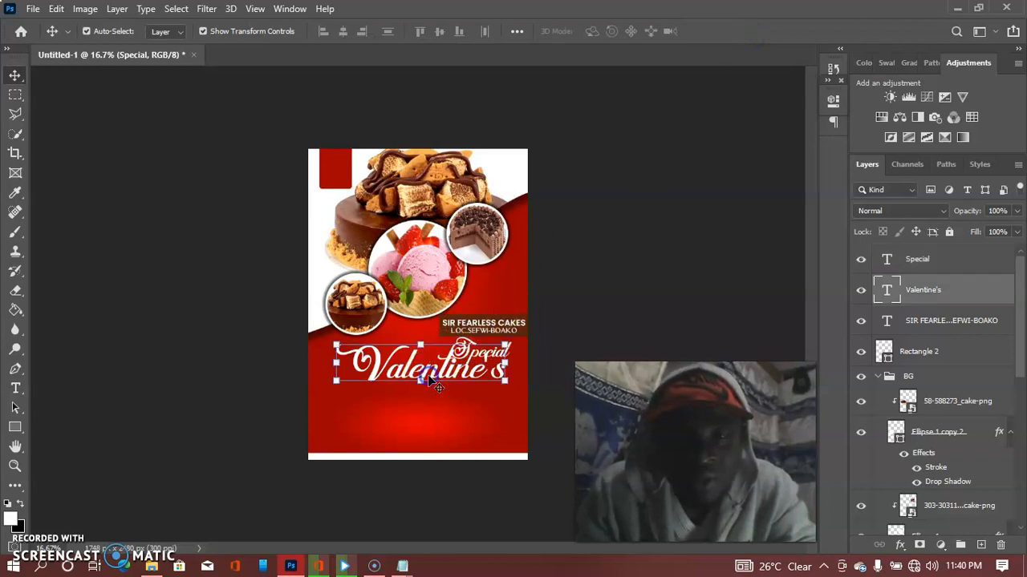
{"action": "left_click", "coordinate": [604, 282]}
{"action": "left_click", "coordinate": [497, 357]}
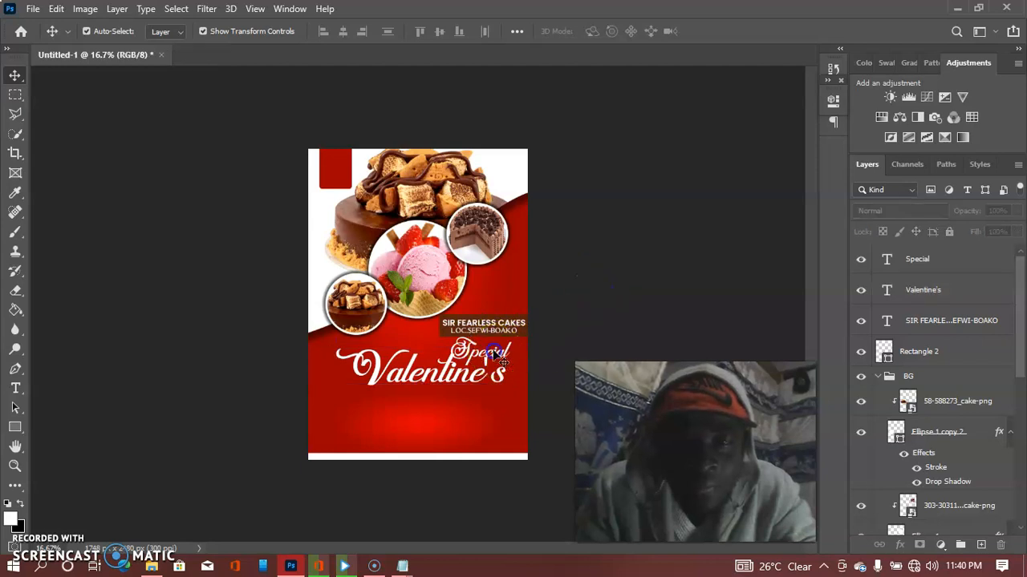
{"action": "left_click_drag", "start_coordinate": [495, 354], "coordinate": [497, 353]}
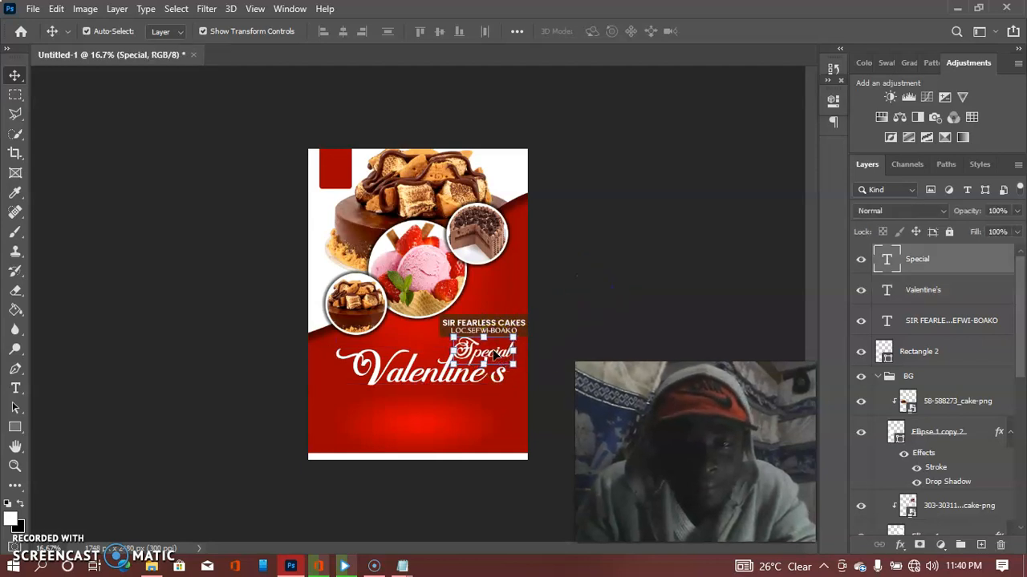
Step: Scale the "Special" and "Valentine's" texts together to 89.59% and center them horizontally on the flyer below the brown strip
{"action": "left_click", "coordinate": [932, 293], "text": "ctrl"}
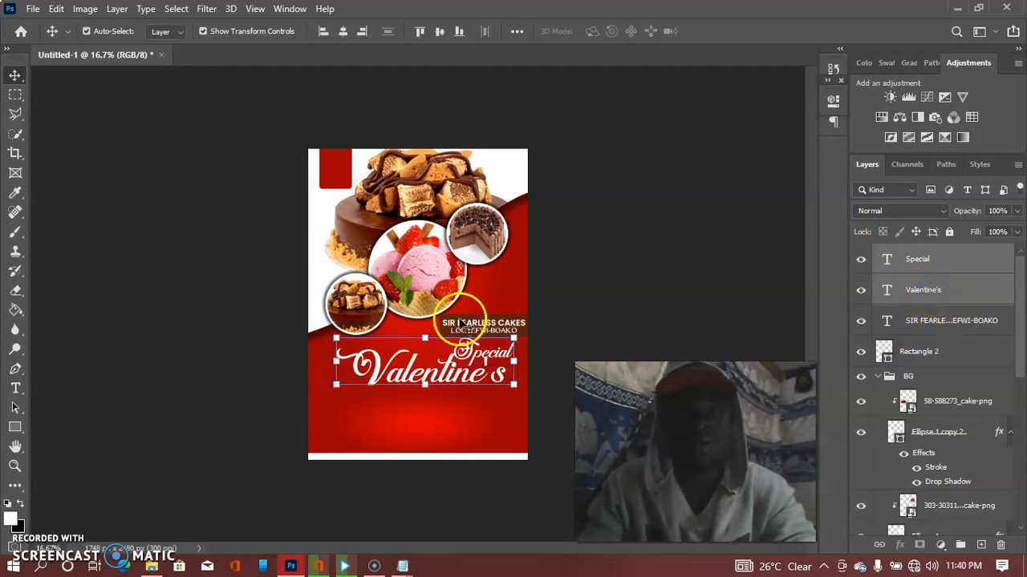
{"action": "left_click_drag", "start_coordinate": [512, 340], "coordinate": [452, 368]}
{"action": "left_click", "coordinate": [452, 368]}
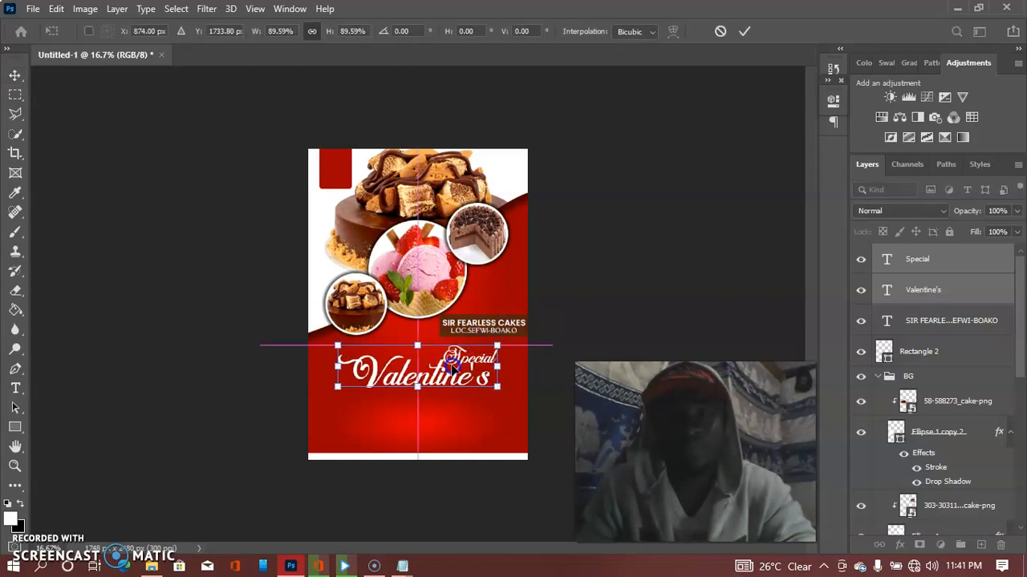
{"action": "left_click", "coordinate": [746, 34]}
{"action": "left_click", "coordinate": [618, 282]}
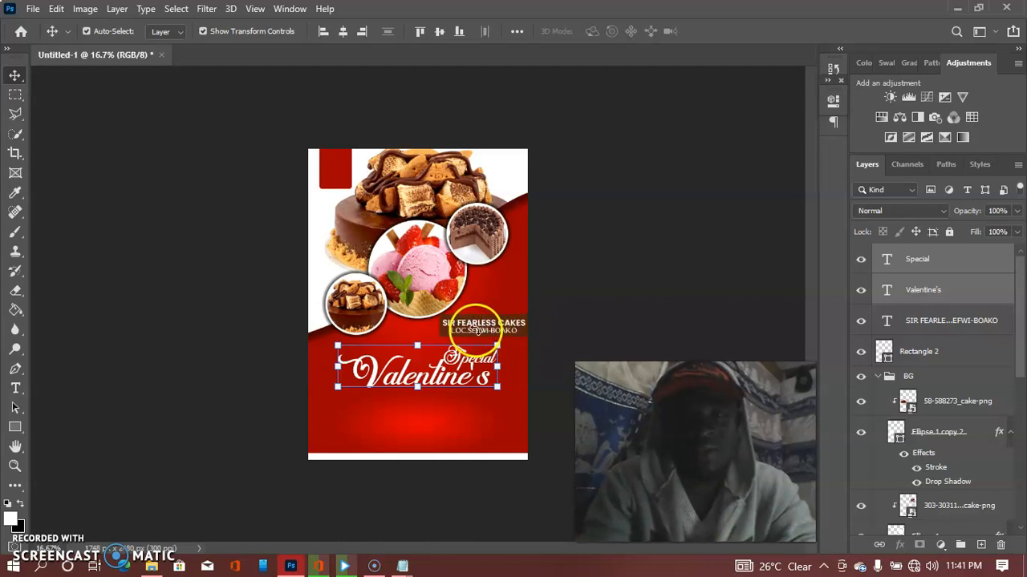
{"action": "left_click", "coordinate": [574, 299]}
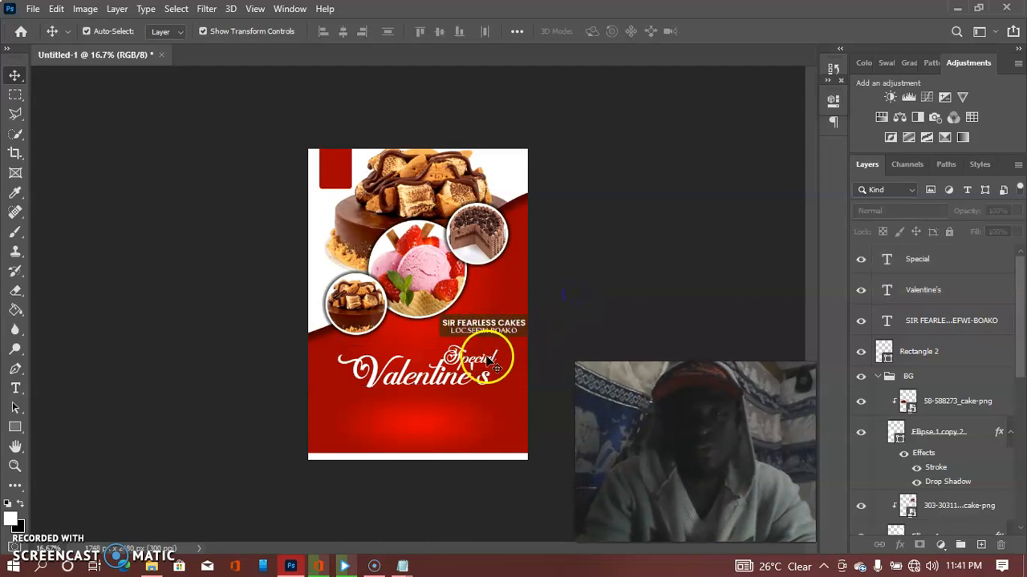
{"action": "left_click", "coordinate": [401, 377]}
{"action": "left_click", "coordinate": [631, 293]}
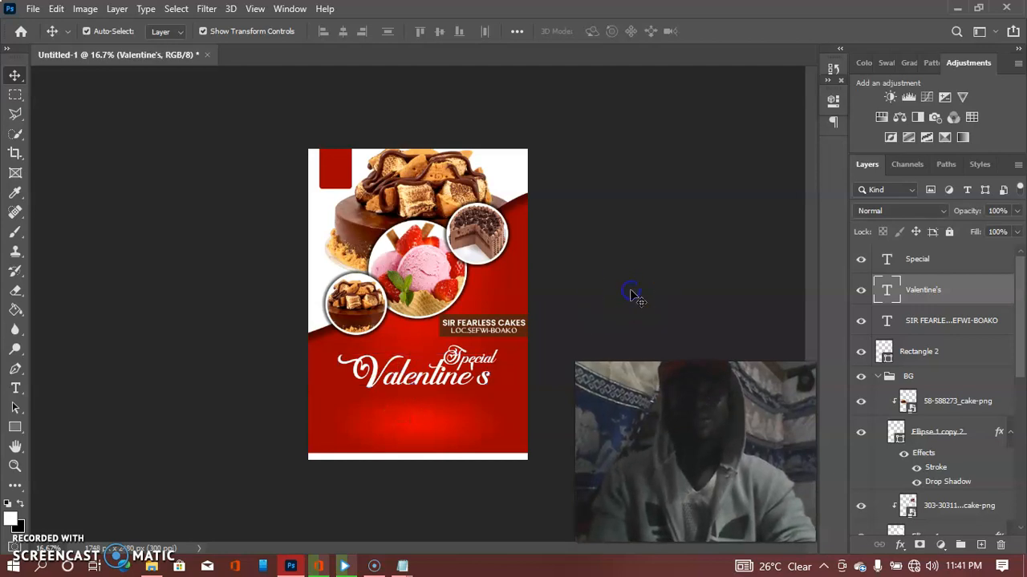
Step: Add a "SALE" text line in Poppins Bold on the red area below the "Valentine's" heading
{"action": "left_click", "coordinate": [16, 388]}
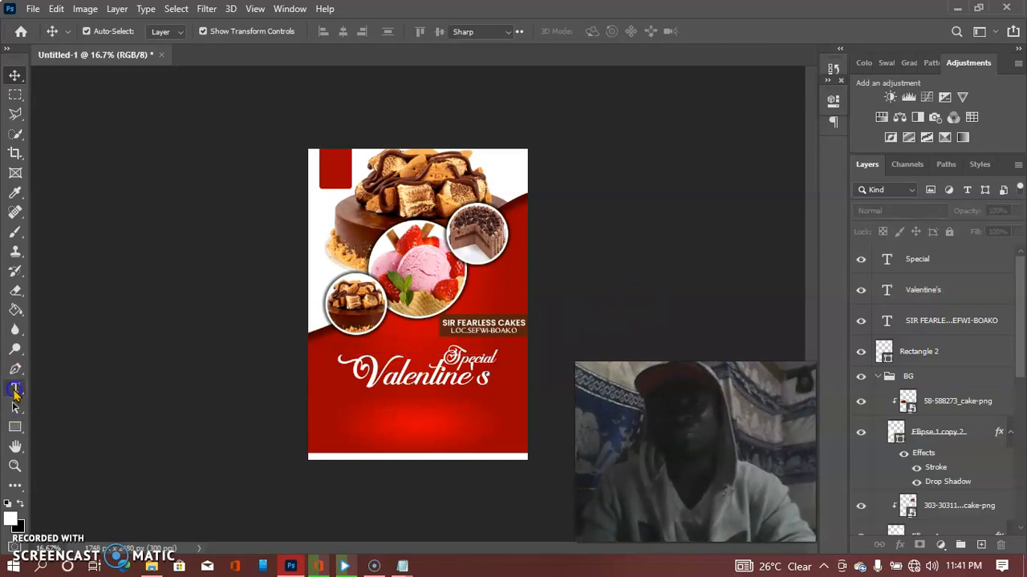
{"action": "left_click", "coordinate": [412, 405]}
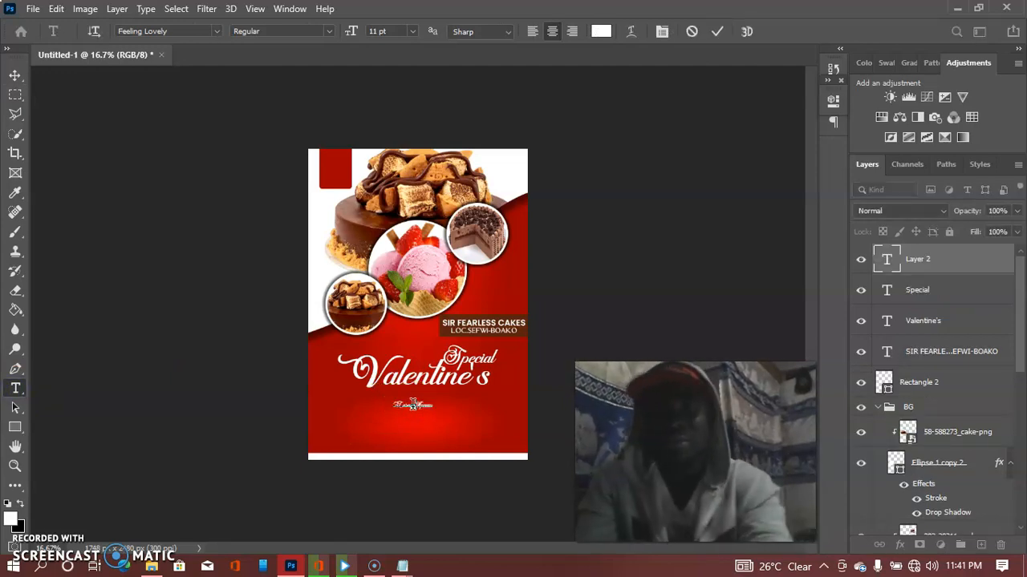
{"action": "left_click_drag", "start_coordinate": [427, 405], "coordinate": [397, 405]}
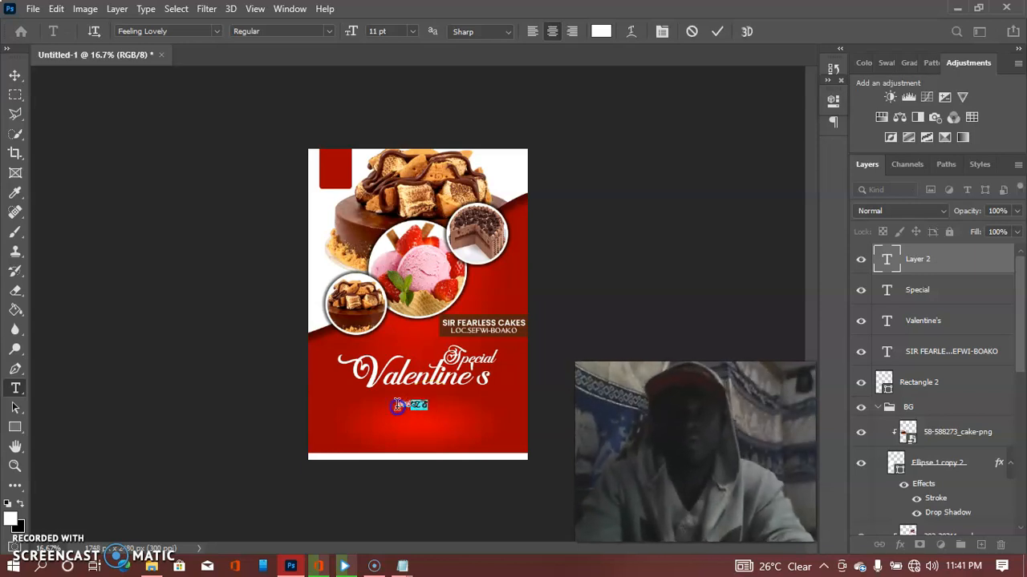
{"action": "left_click", "coordinate": [202, 31]}
{"action": "left_click", "coordinate": [219, 32]}
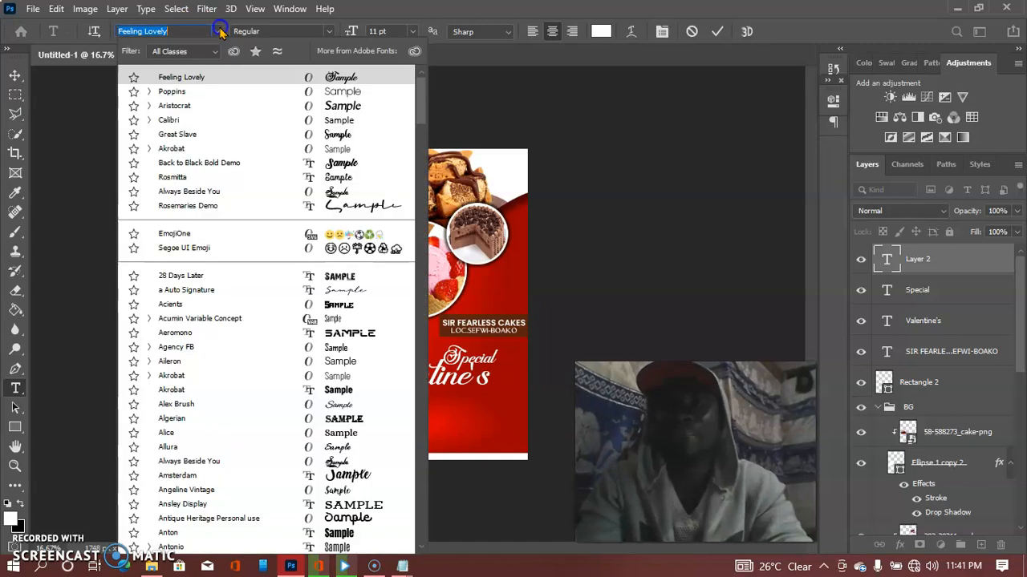
{"action": "left_click", "coordinate": [191, 93]}
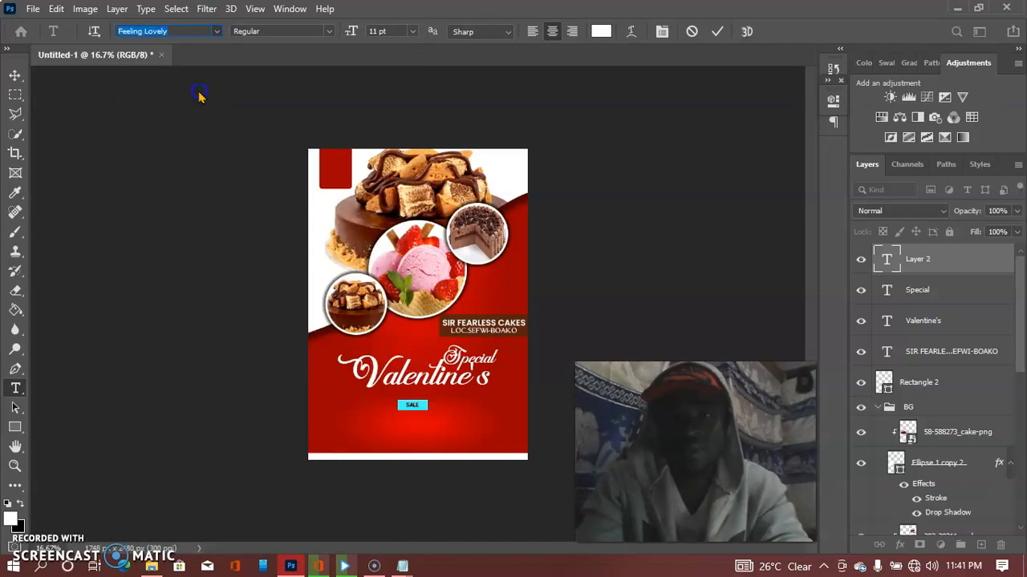
{"action": "left_click", "coordinate": [328, 32]}
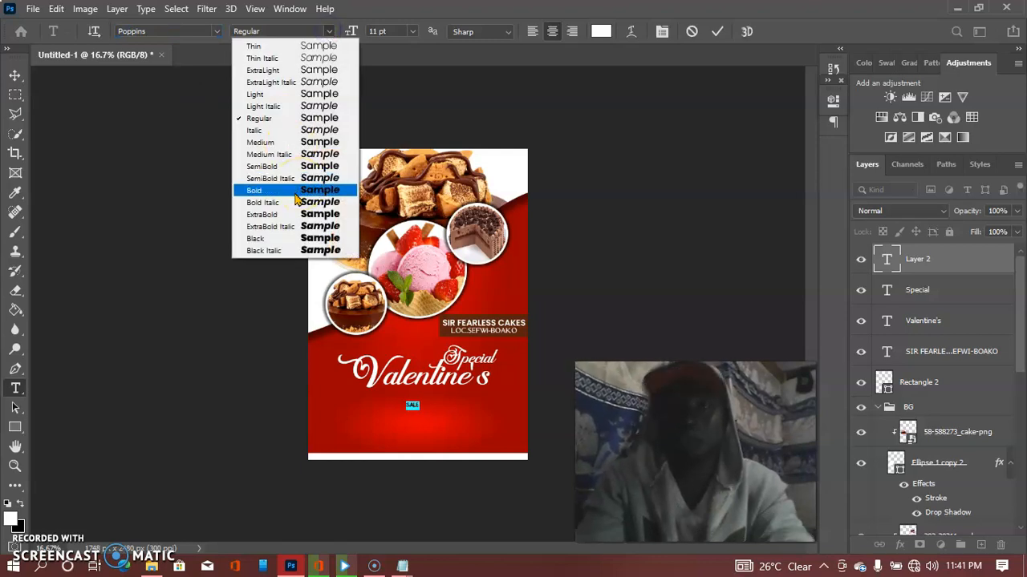
{"action": "left_click", "coordinate": [301, 191]}
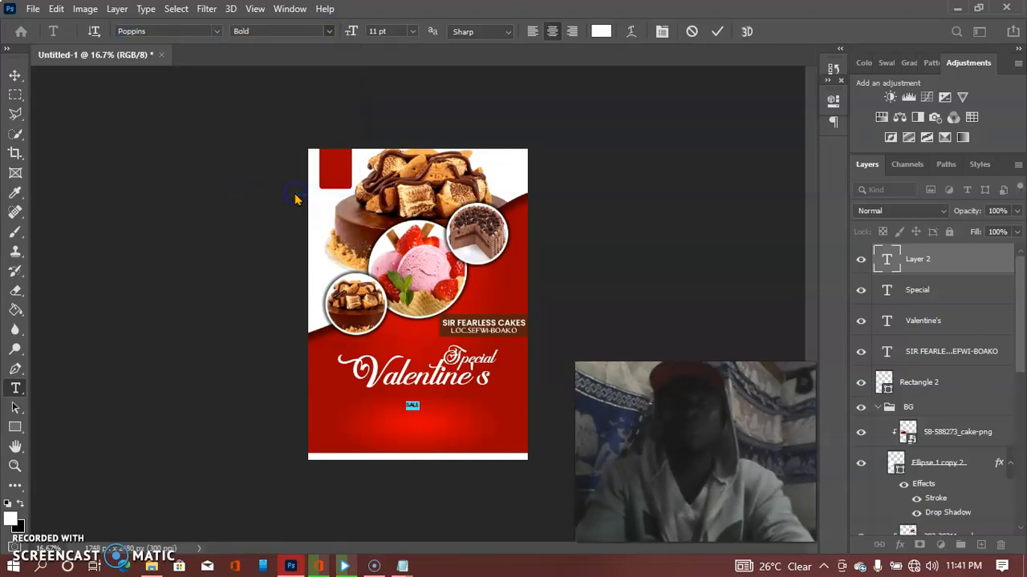
Step: Set the "SALE" text's tracking to 400 and scale it to 200.05%, positioned just below the "Valentine's" heading
{"action": "left_click", "coordinate": [660, 32]}
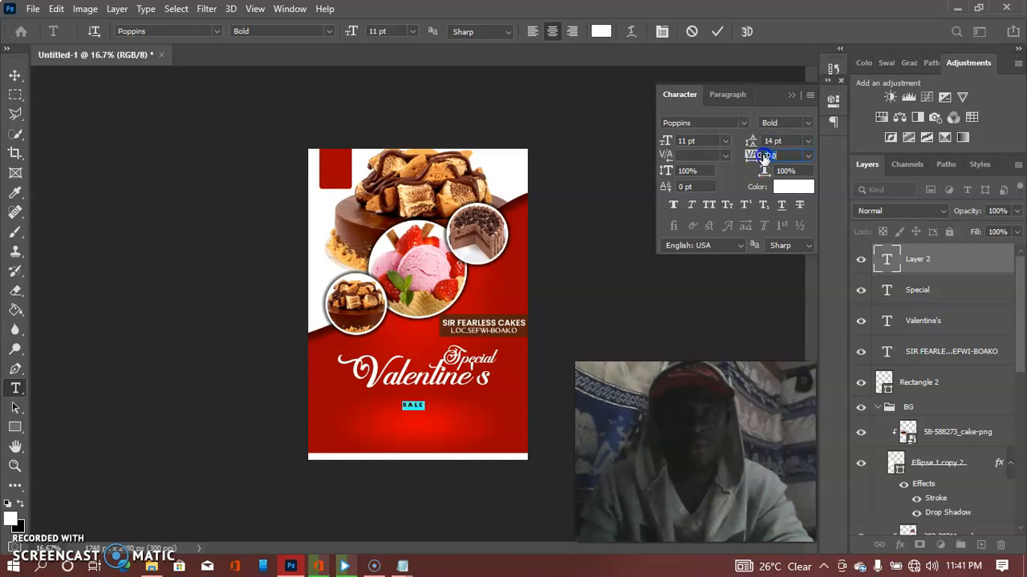
{"action": "left_click", "coordinate": [719, 32]}
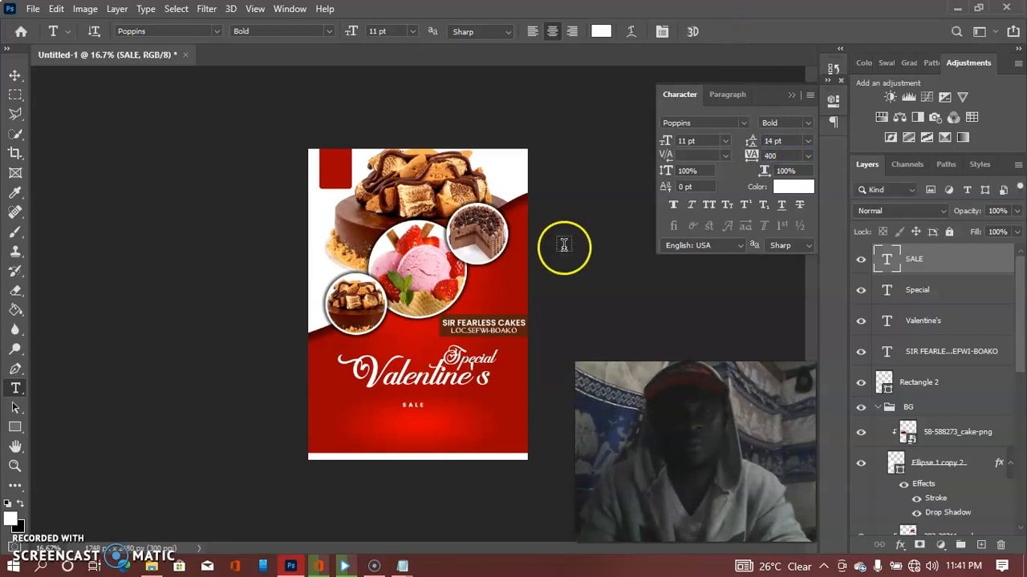
{"action": "left_click", "coordinate": [14, 76]}
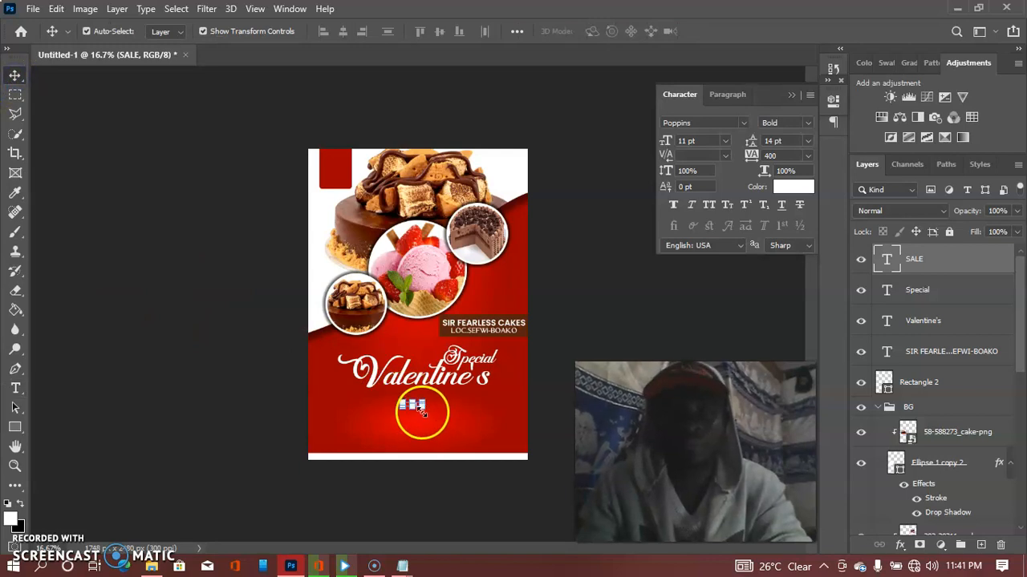
{"action": "key", "text": "ctrl+t"}
{"action": "mouse_move", "coordinate": [425, 411]}
{"action": "left_mouse_down"}
{"action": "mouse_move", "coordinate": [444, 421]}
{"action": "mouse_move", "coordinate": [431, 407]}
{"action": "left_mouse_up"}
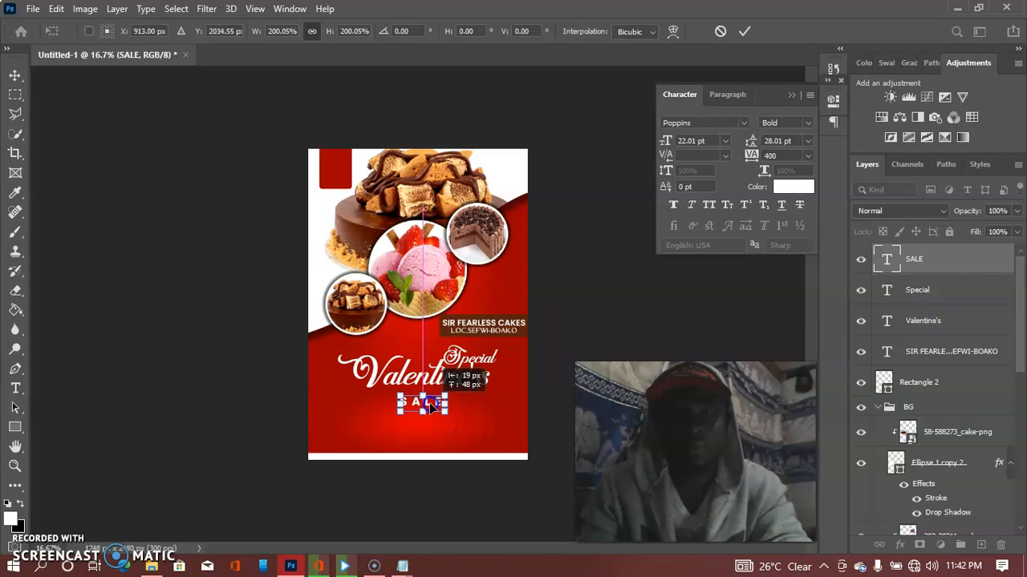
{"action": "left_click", "coordinate": [743, 32]}
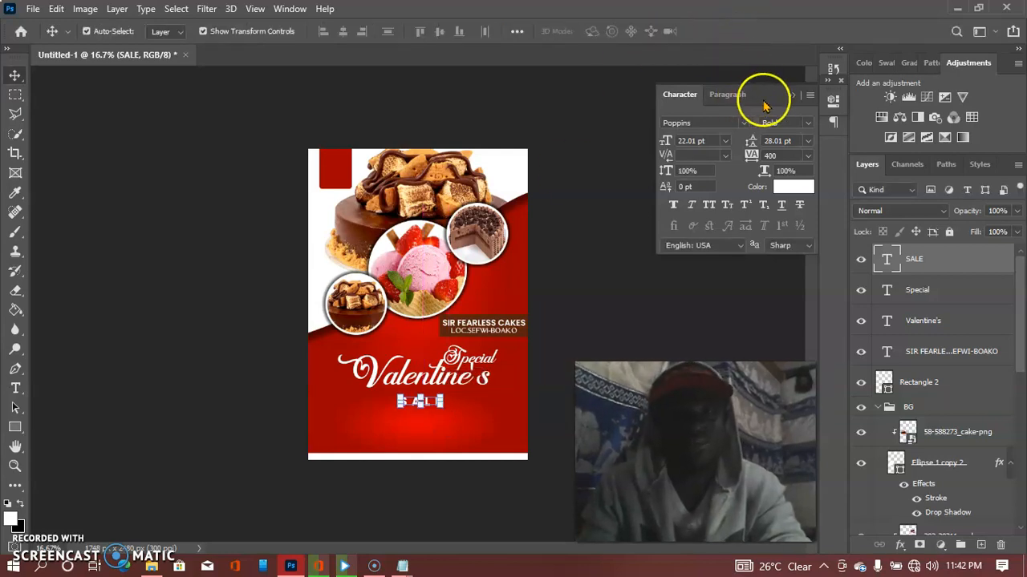
Step: Add a small brown rectangle behind the "SALE" text as its label background
{"action": "left_click", "coordinate": [788, 96]}
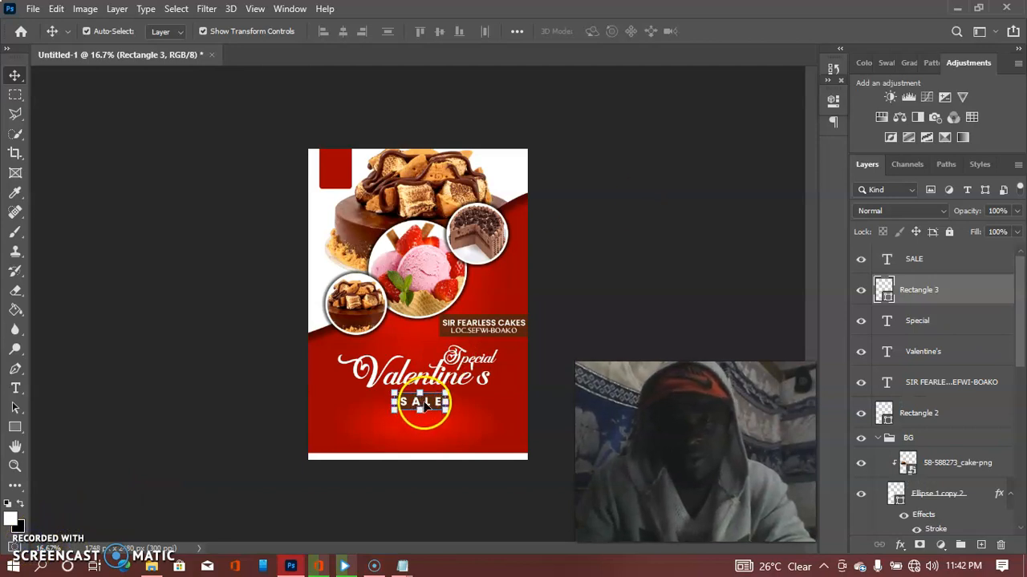
{"action": "left_click", "coordinate": [700, 199]}
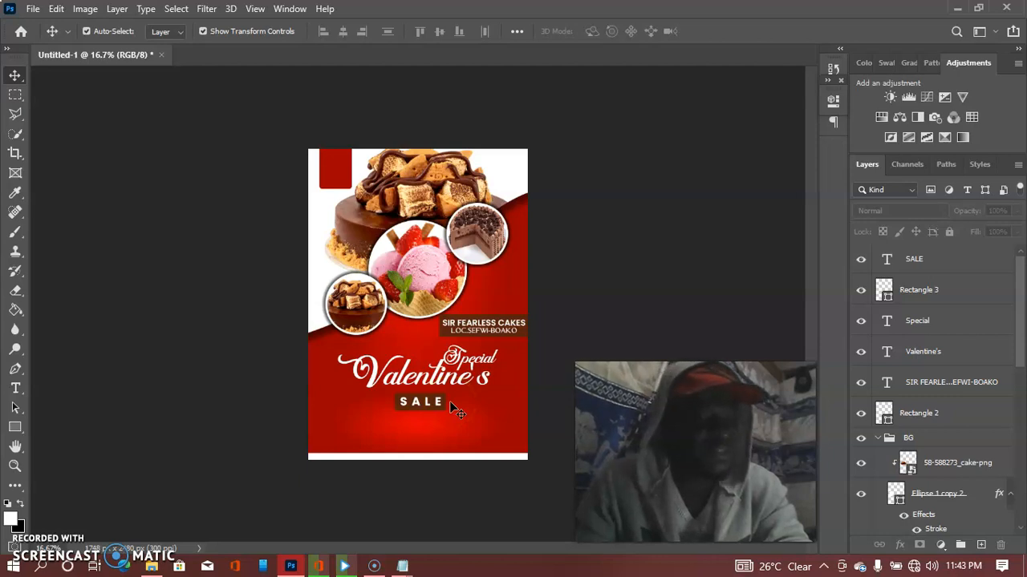
Step: Add the "PLACE YOUR ORDER NOW" line with its phone number, copied from the VALENTINES TEXT notes, below the "SALE" label in Poppins Bold
{"action": "left_click", "coordinate": [16, 389]}
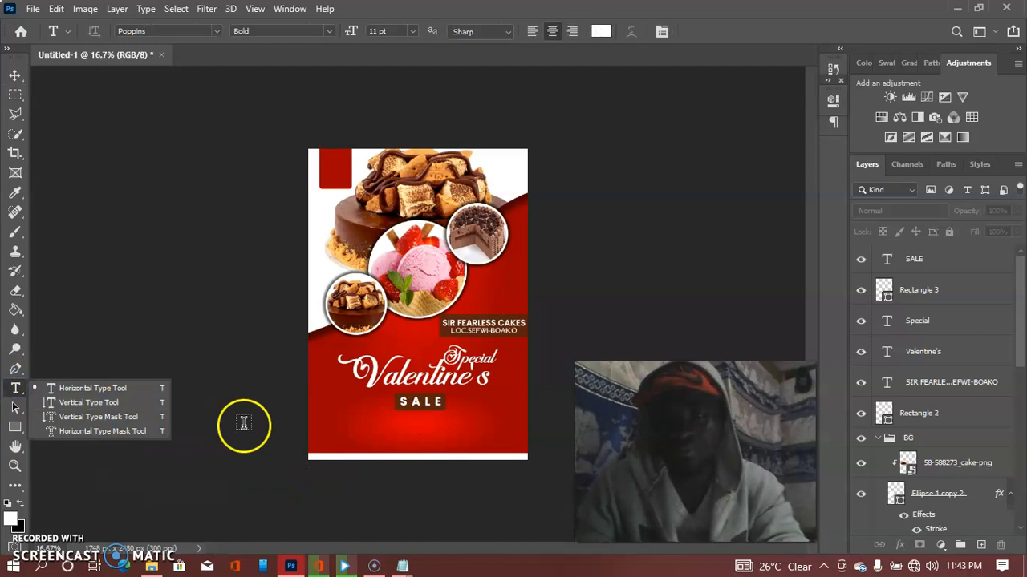
{"action": "left_click", "coordinate": [386, 423]}
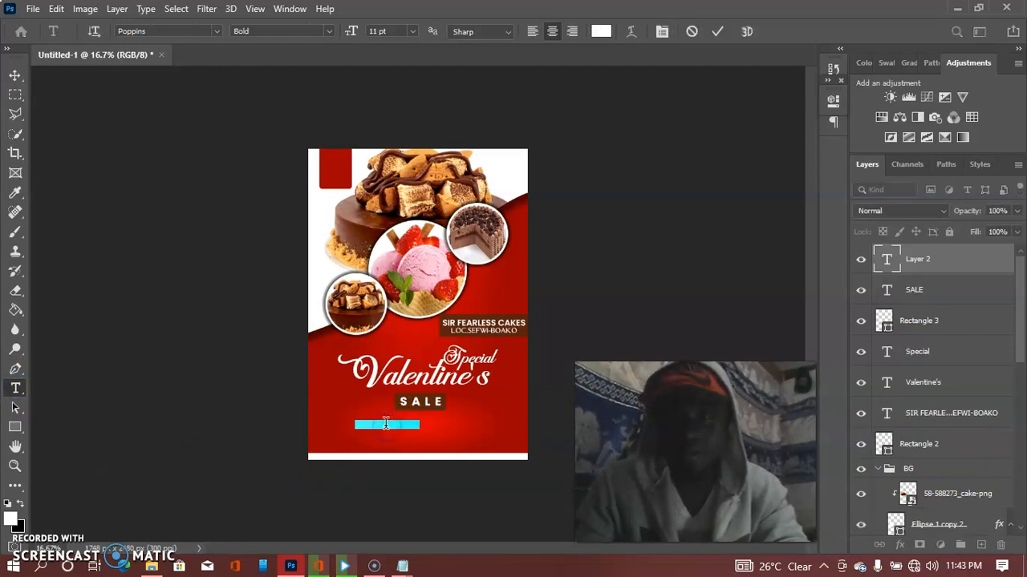
{"action": "left_click", "coordinate": [957, 8]}
{"action": "left_click_drag", "start_coordinate": [307, 376], "coordinate": [106, 374]}
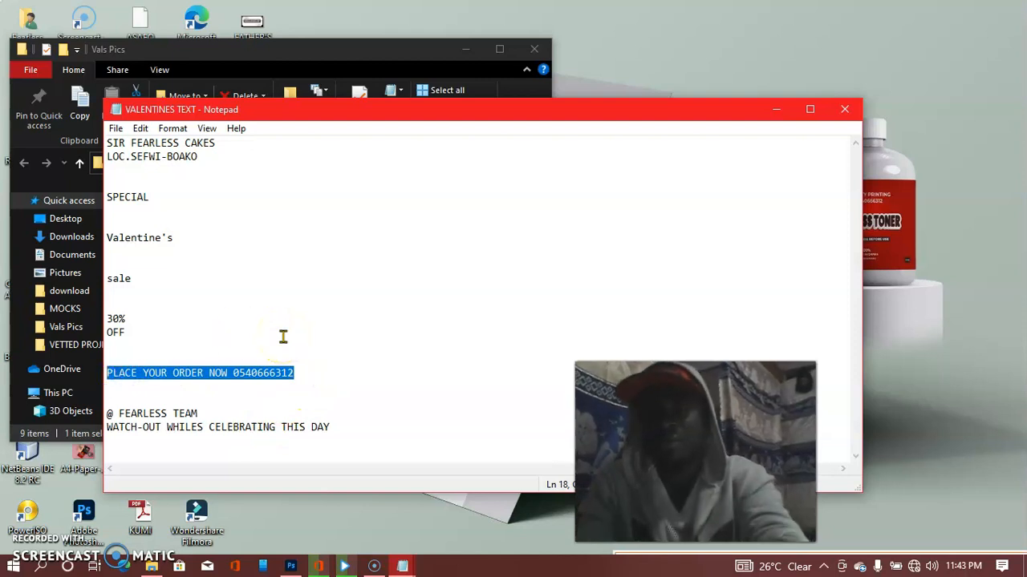
{"action": "left_click", "coordinate": [293, 566]}
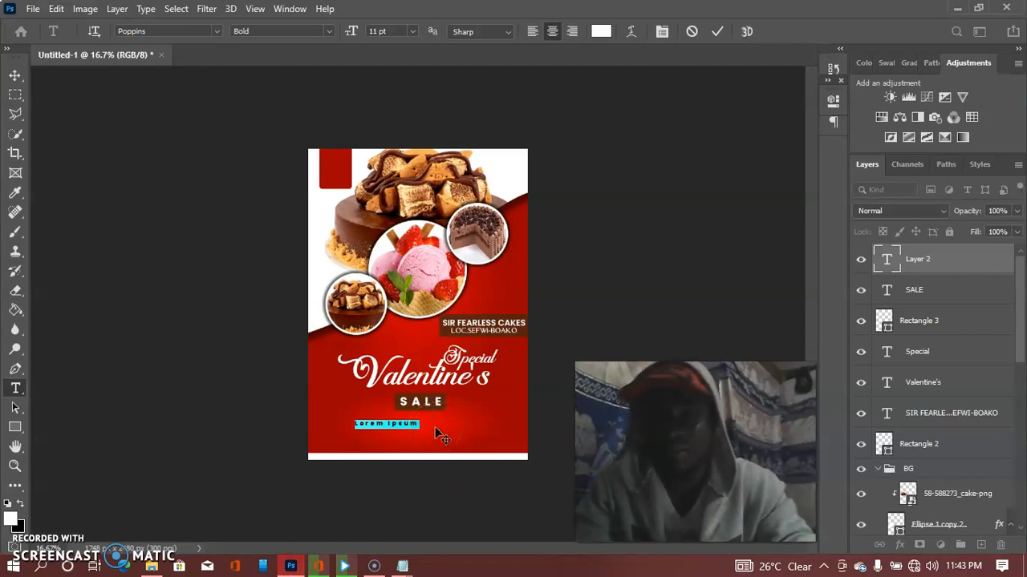
{"action": "key", "text": "ctrl+v"}
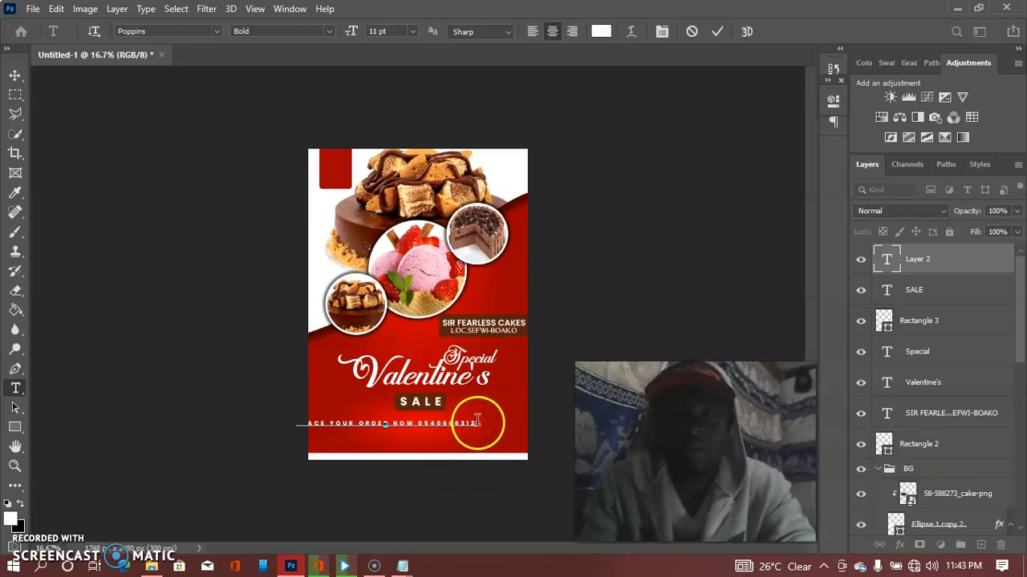
{"action": "left_click", "coordinate": [718, 30]}
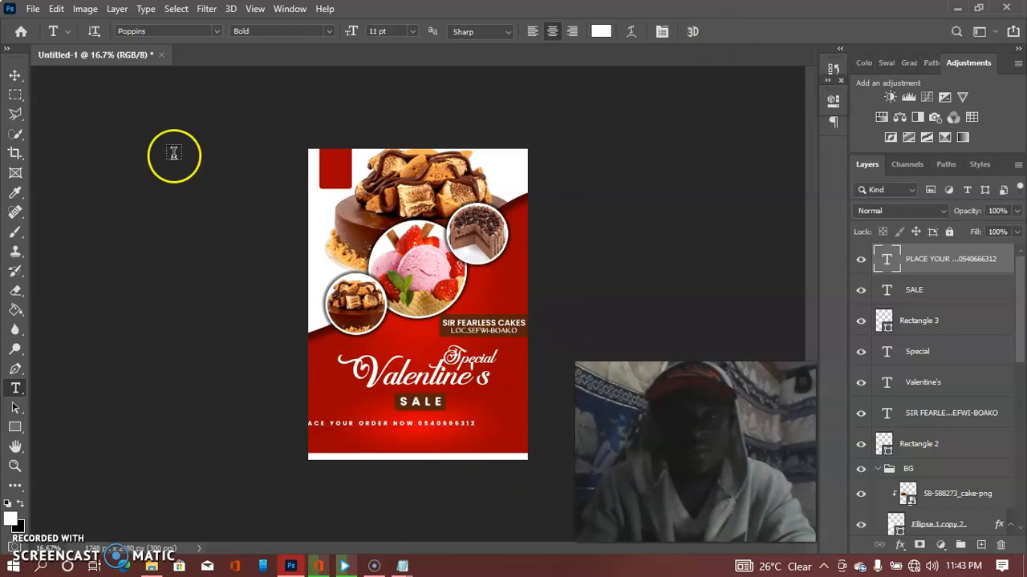
Step: Scale the "PLACE YOUR ORDER NOW" text to 106.19% and shift it so its start lies inside the flyer
{"action": "left_click", "coordinate": [14, 74]}
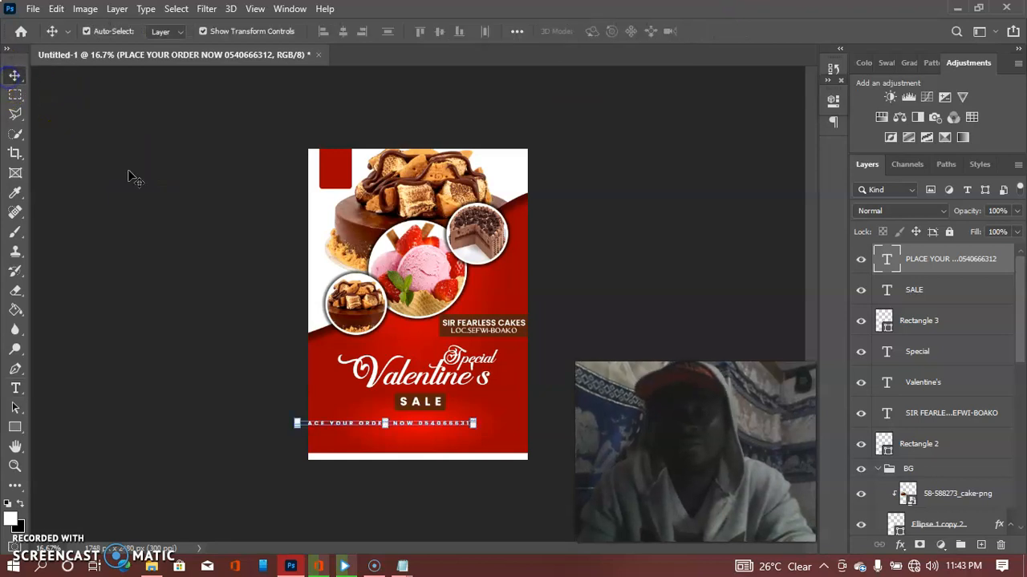
{"action": "left_click", "coordinate": [474, 424]}
{"action": "left_click_drag", "start_coordinate": [515, 437], "coordinate": [479, 426]}
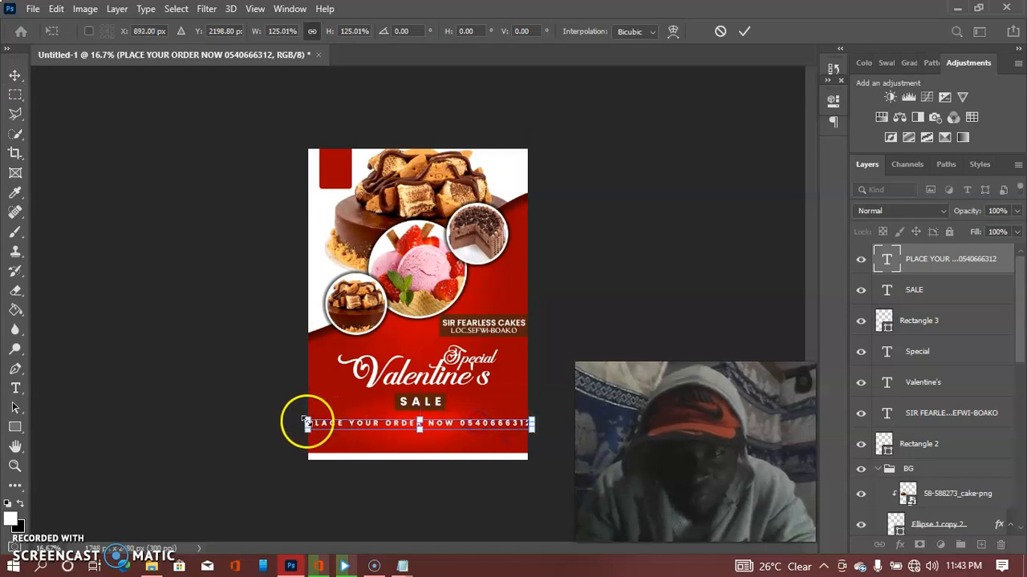
{"action": "left_click_drag", "start_coordinate": [305, 423], "coordinate": [341, 423]}
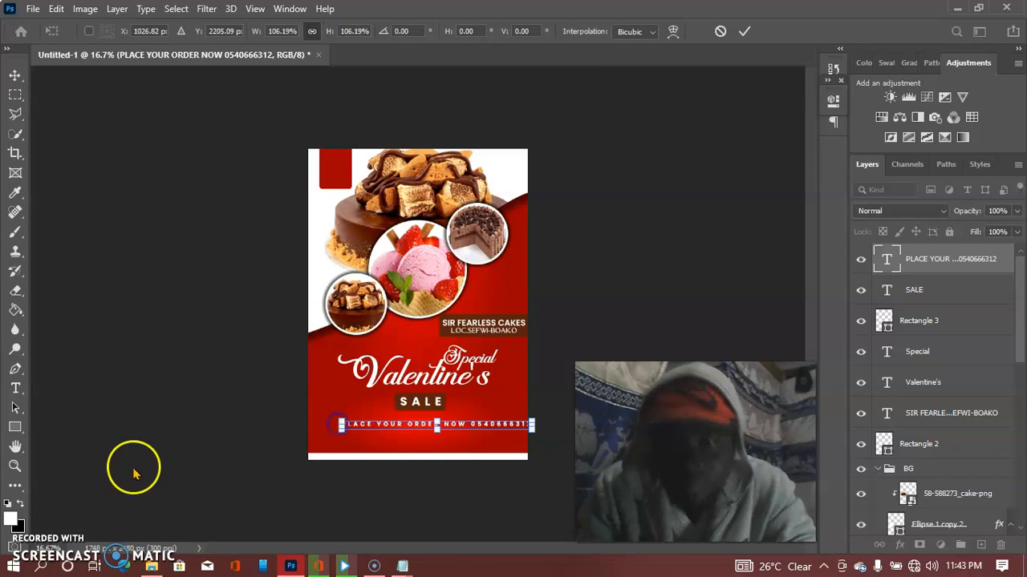
Step: Set the tracking of the whole "PLACE YOUR ORDER NOW" text to 100
{"action": "left_click", "coordinate": [16, 388]}
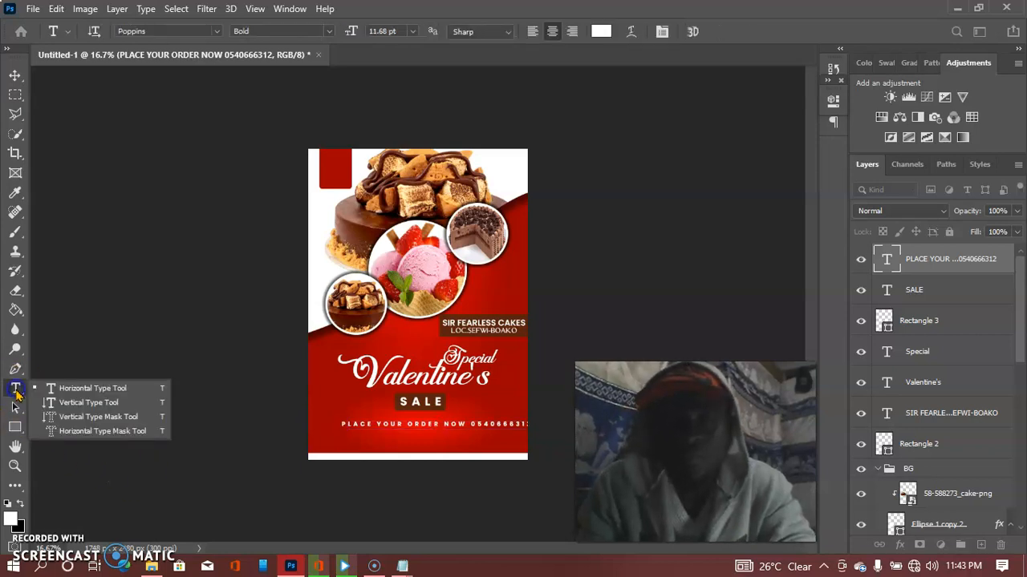
{"action": "left_click", "coordinate": [342, 424]}
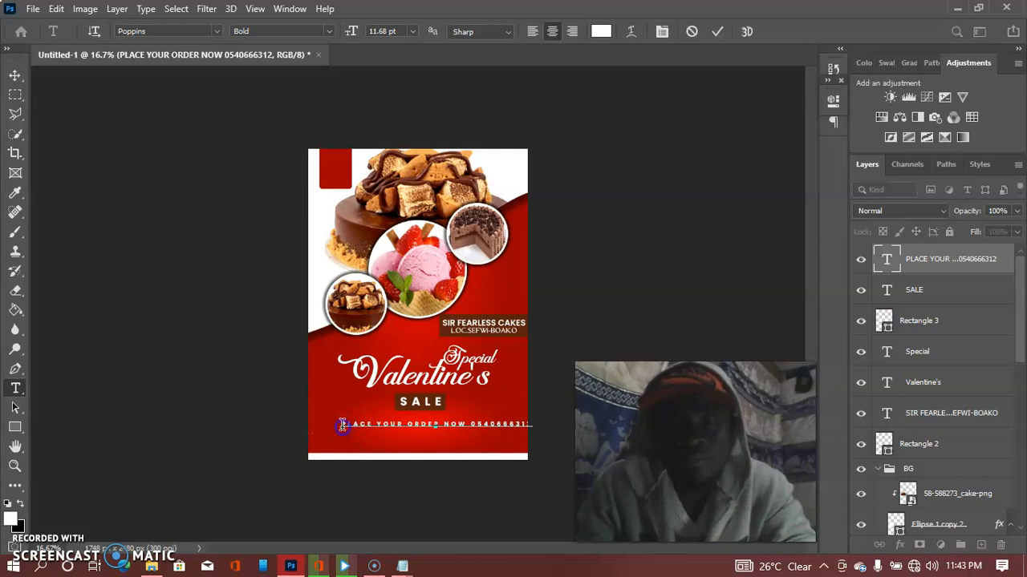
{"action": "left_click_drag", "start_coordinate": [342, 424], "coordinate": [509, 417]}
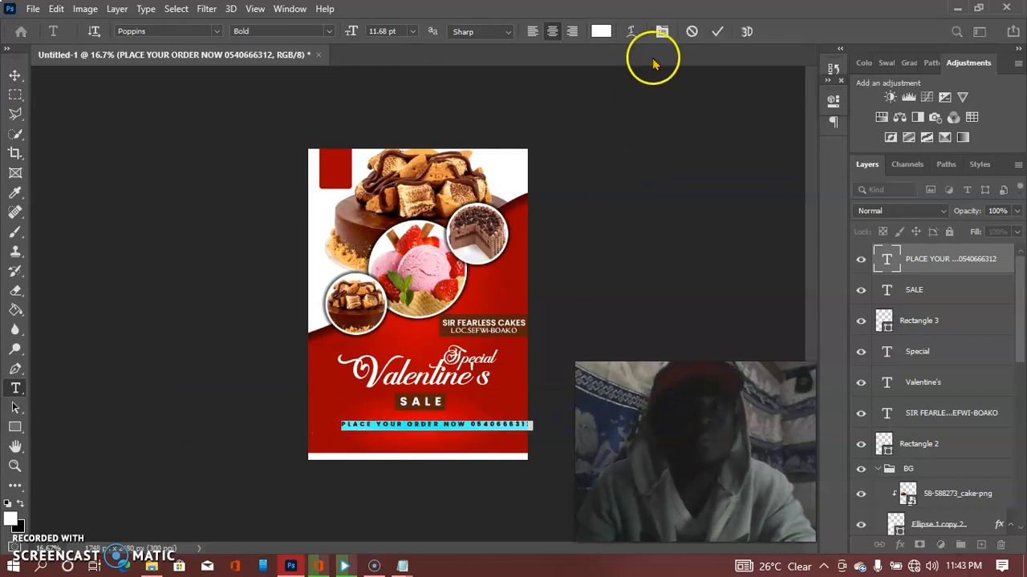
{"action": "left_click", "coordinate": [662, 31]}
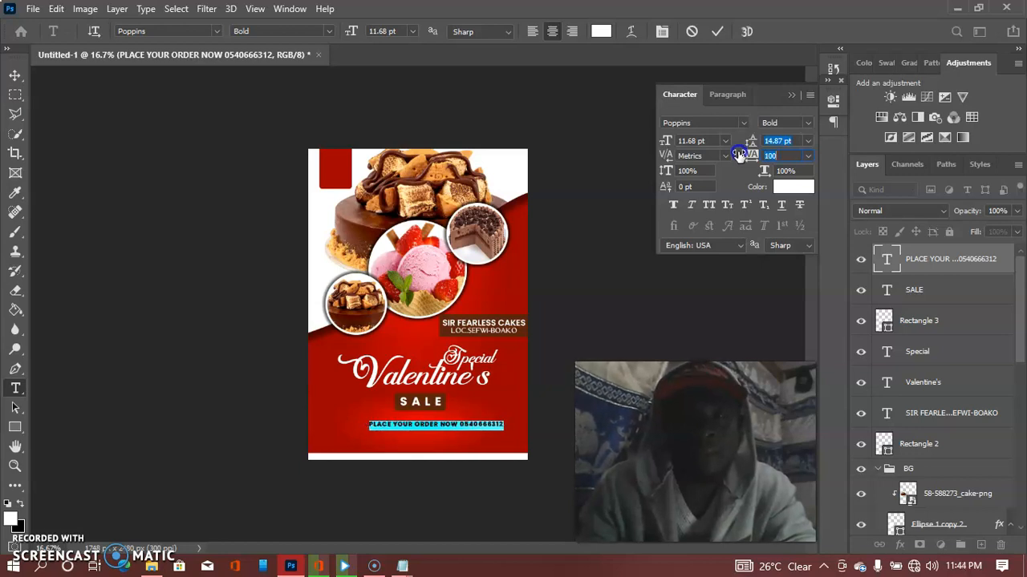
{"action": "left_click", "coordinate": [716, 32]}
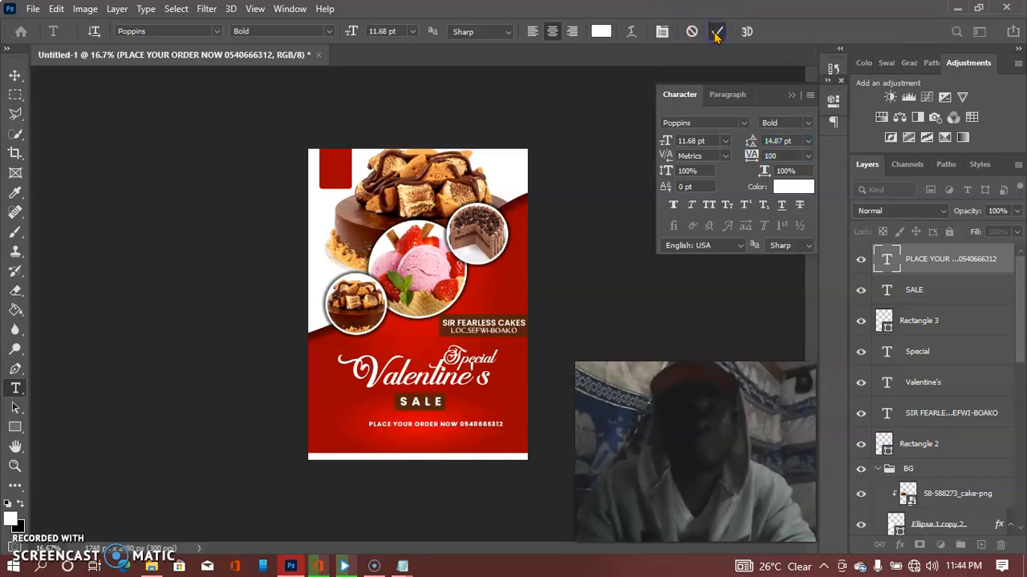
Step: Scale the "PLACE YOUR ORDER NOW" text to 148.94% and center it horizontally on the flyer below the "SALE" label
{"action": "left_click", "coordinate": [15, 77]}
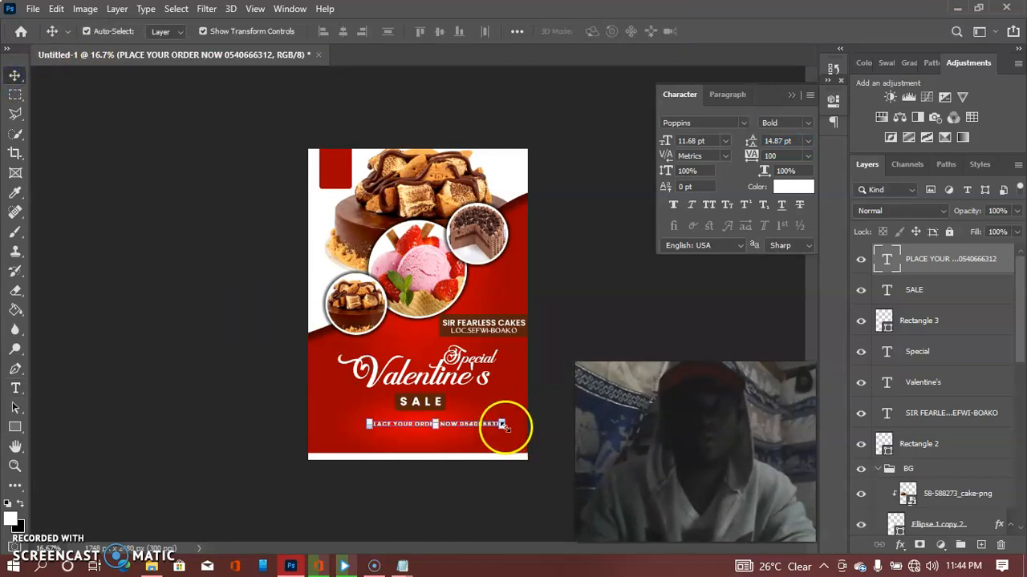
{"action": "left_click_drag", "start_coordinate": [513, 431], "coordinate": [477, 430]}
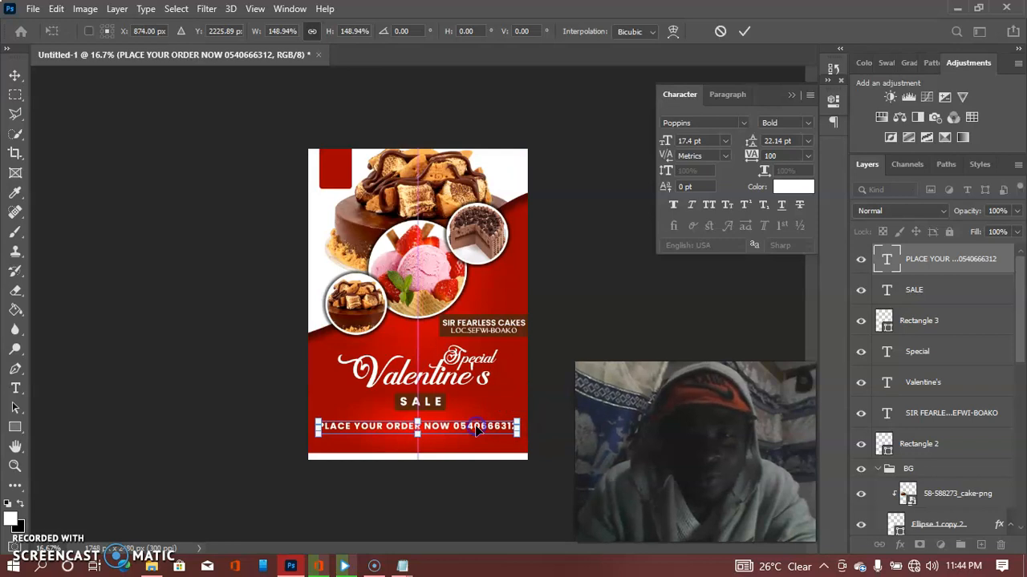
{"action": "left_click", "coordinate": [744, 32]}
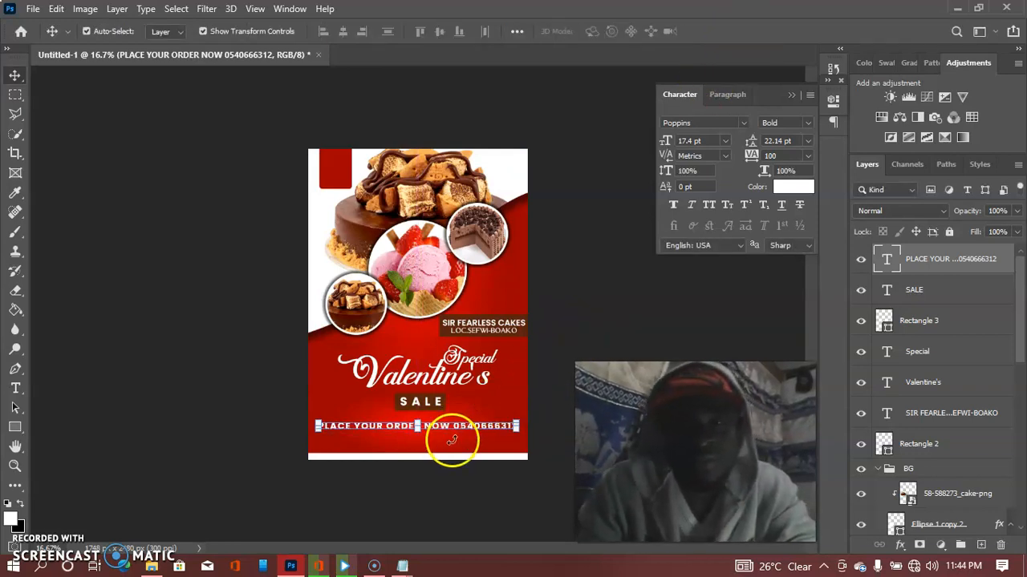
{"action": "key", "text": "shift+Up"}
{"action": "left_click", "coordinate": [584, 351]}
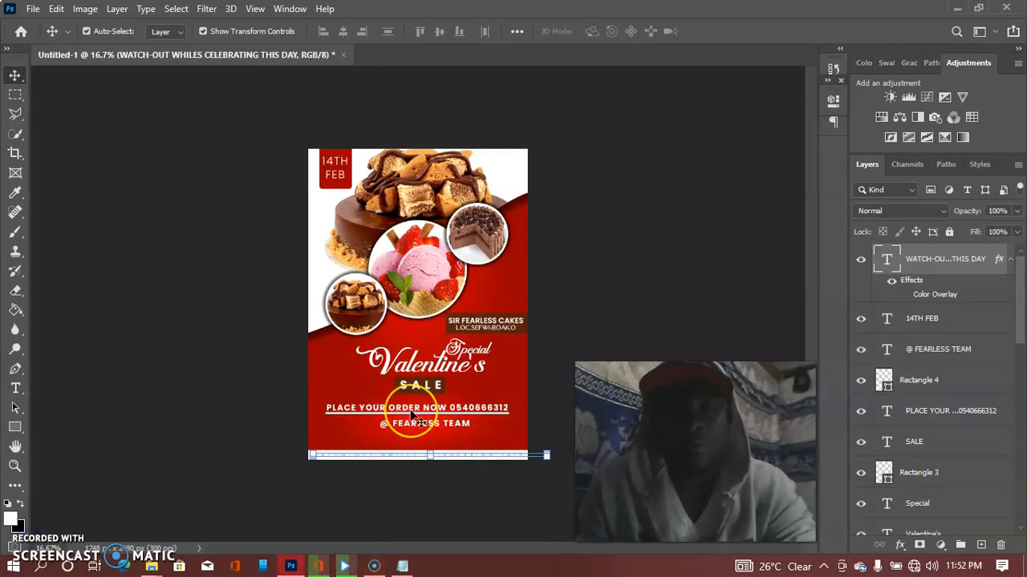
{"action": "left_click", "coordinate": [433, 358]}
{"action": "left_click", "coordinate": [498, 319]}
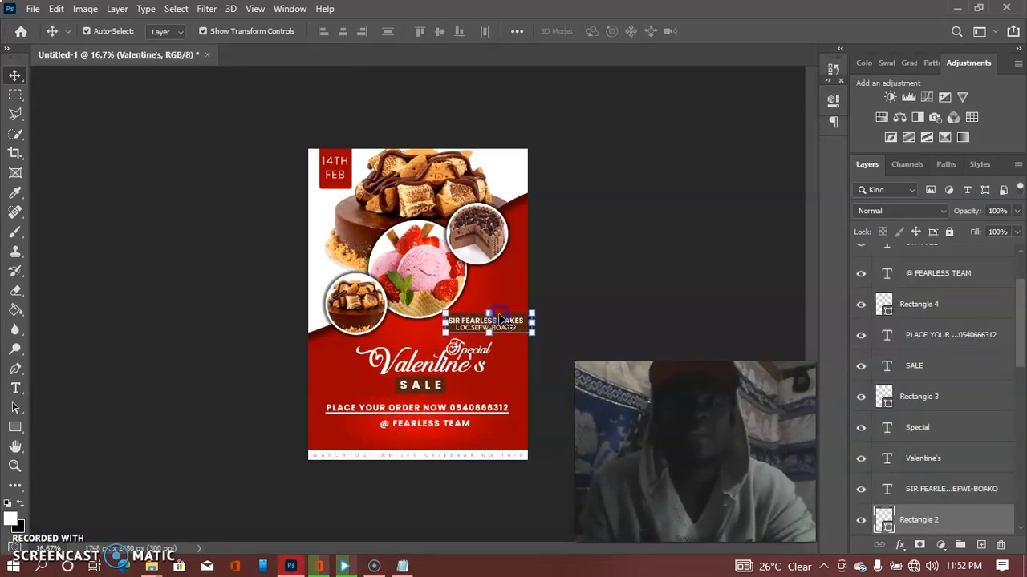
{"action": "left_click", "coordinate": [449, 452]}
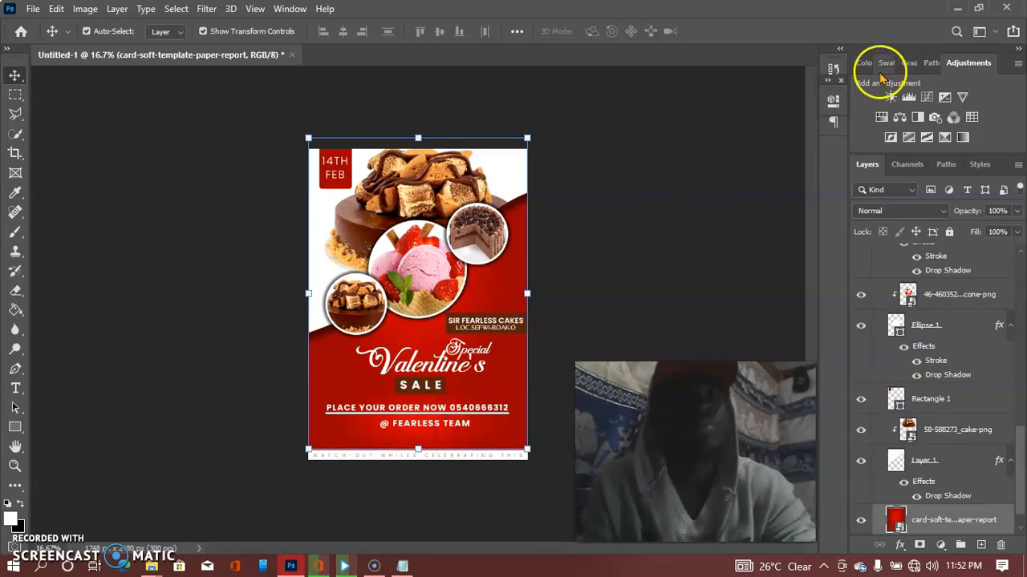
Step: Place the facebook-instagram-twitter image from the PNG folder into the flyer at 52.97% and position it over the "SALE" area
{"action": "left_click", "coordinate": [962, 7]}
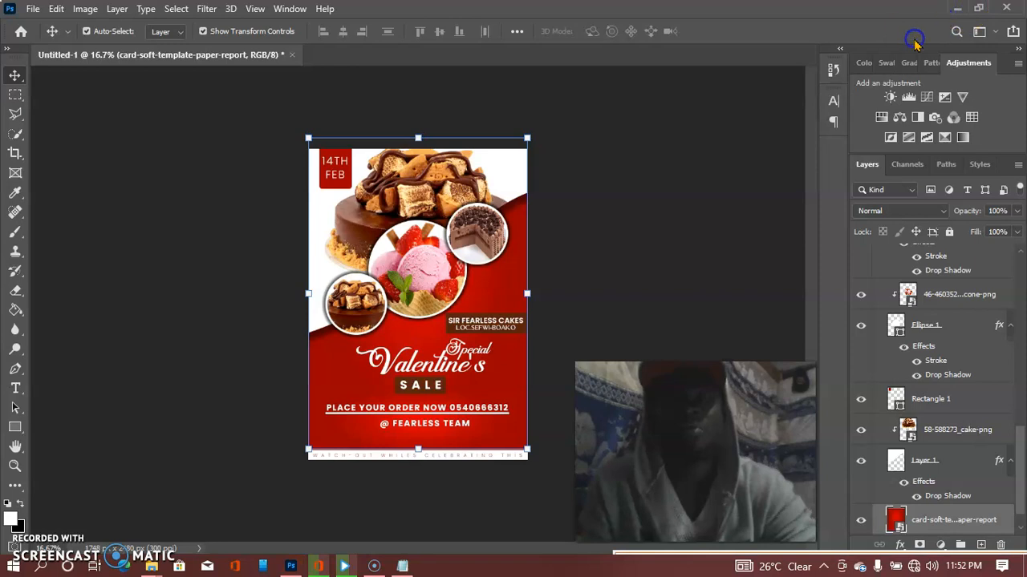
{"action": "left_click", "coordinate": [957, 8]}
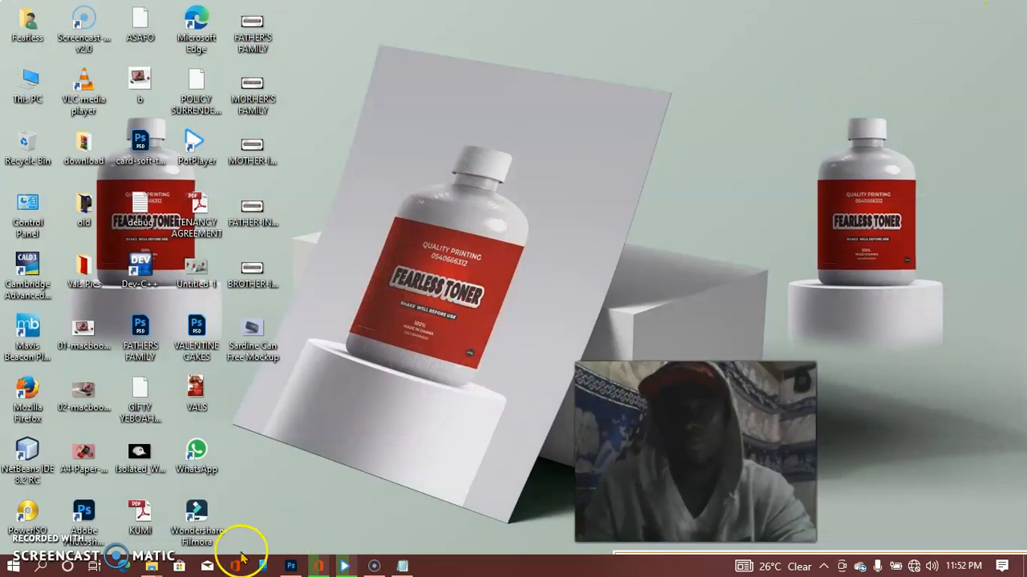
{"action": "mouse_move", "coordinate": [151, 567]}
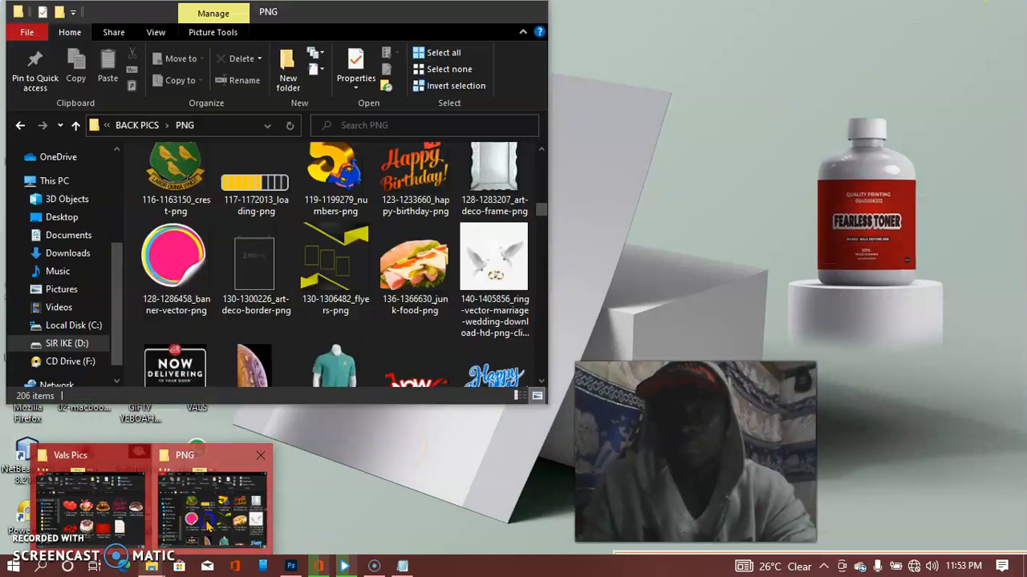
{"action": "left_click", "coordinate": [207, 526]}
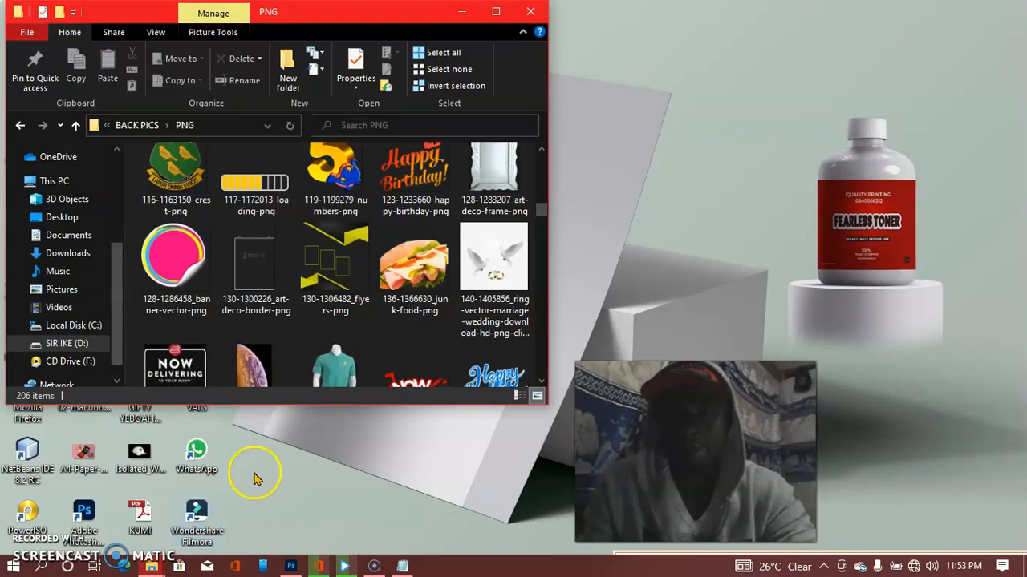
{"action": "mouse_move", "coordinate": [541, 206]}
{"action": "left_mouse_down"}
{"action": "mouse_move", "coordinate": [542, 242]}
{"action": "mouse_move", "coordinate": [542, 202]}
{"action": "mouse_move", "coordinate": [543, 225]}
{"action": "left_mouse_up"}
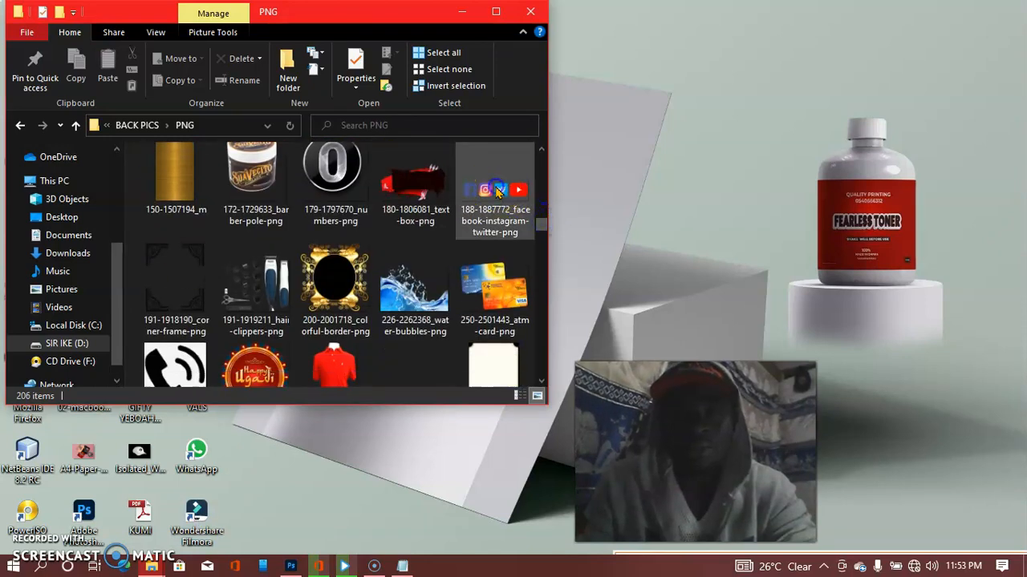
{"action": "left_click", "coordinate": [498, 190]}
{"action": "left_click_drag", "start_coordinate": [485, 241], "coordinate": [431, 393]}
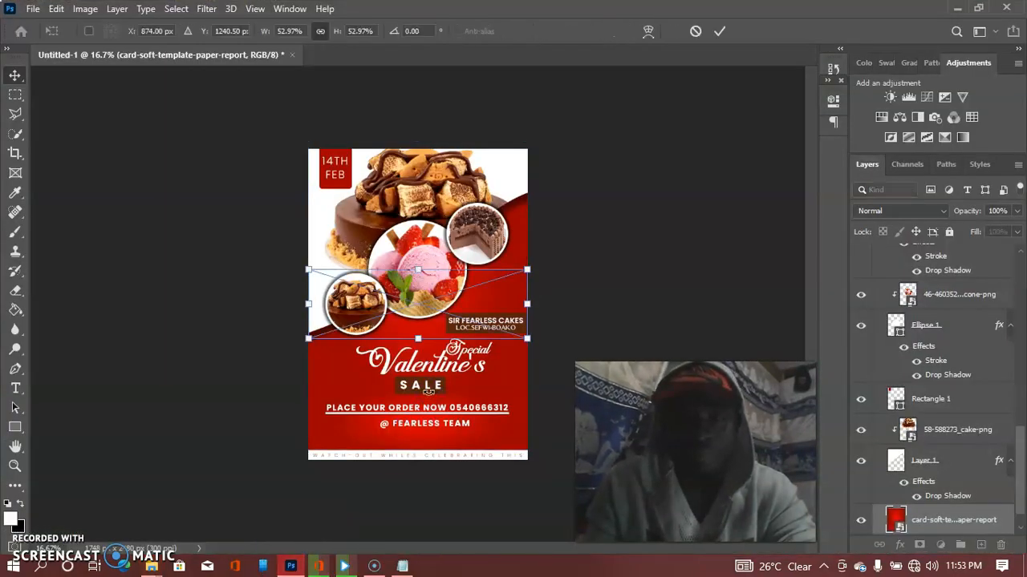
{"action": "left_click_drag", "start_coordinate": [493, 299], "coordinate": [481, 375]}
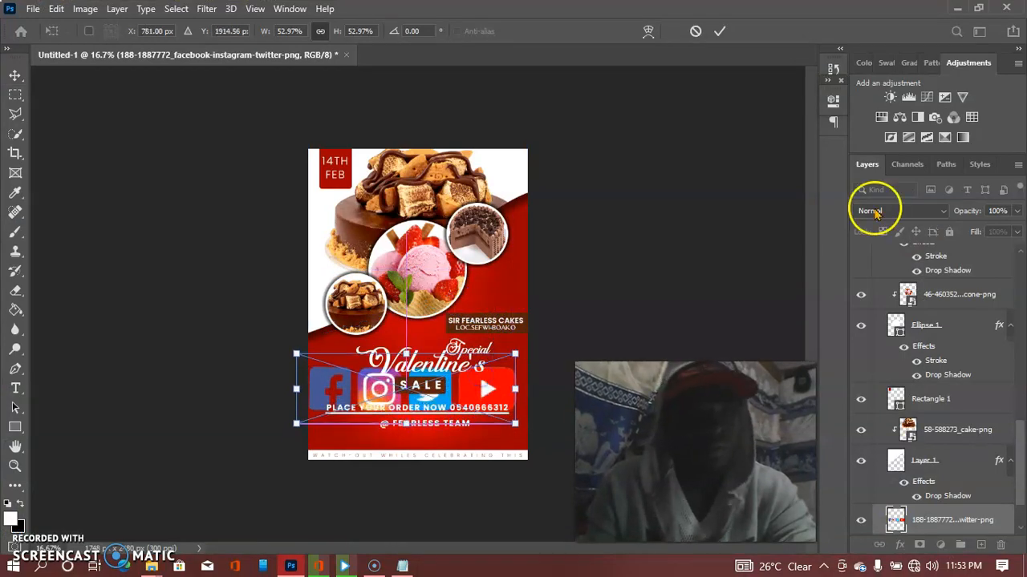
Step: Move the social media icons layer to the top of the layer stack, above the "WATCH-OUT WHILES CELEBRATING THIS DAY" text
{"action": "left_click_drag", "start_coordinate": [1022, 451], "coordinate": [1015, 272]}
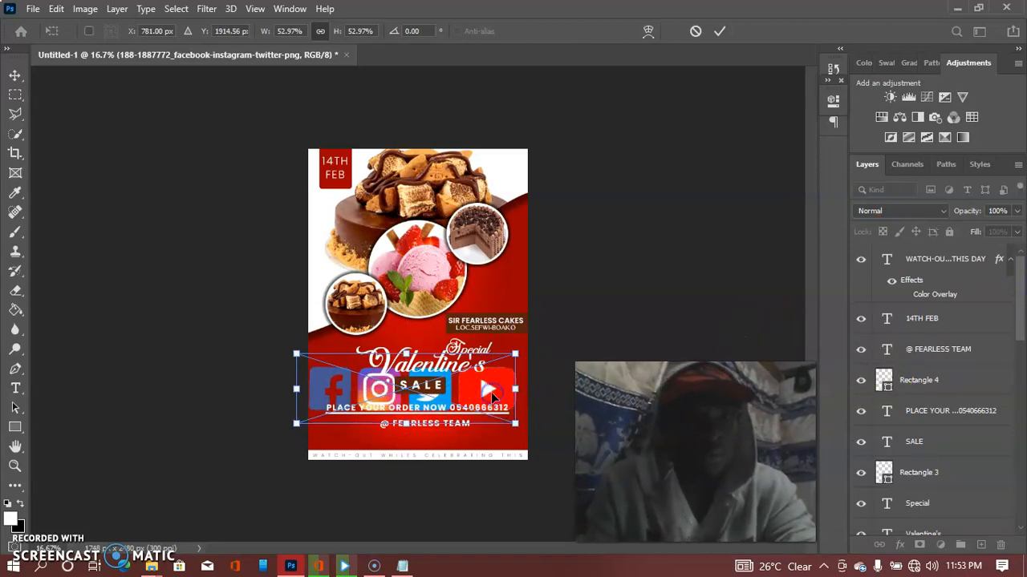
{"action": "left_click_drag", "start_coordinate": [1022, 323], "coordinate": [1022, 514]}
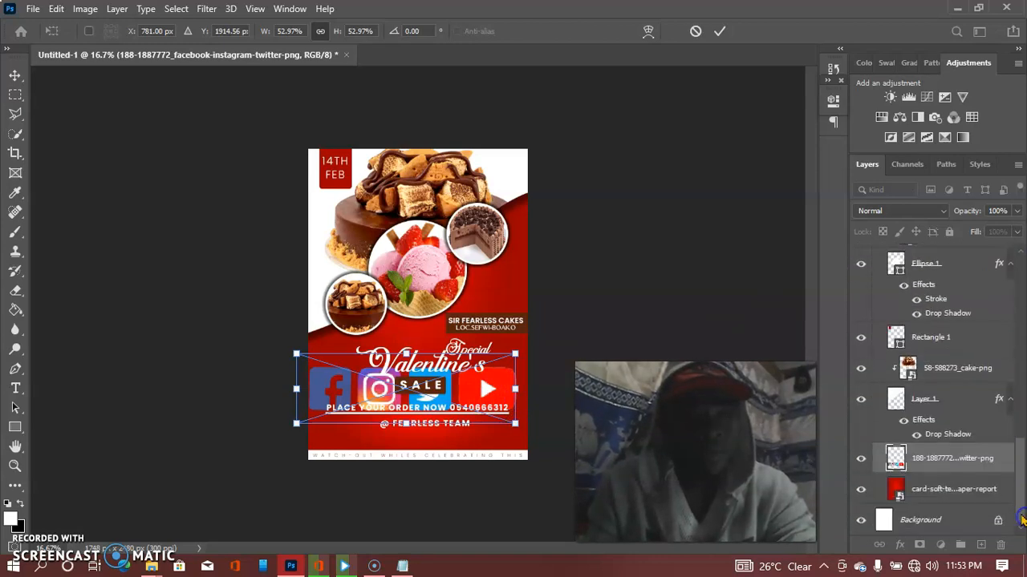
{"action": "left_click_drag", "start_coordinate": [985, 465], "coordinate": [934, 234]}
{"action": "left_click_drag", "start_coordinate": [935, 234], "coordinate": [944, 259]}
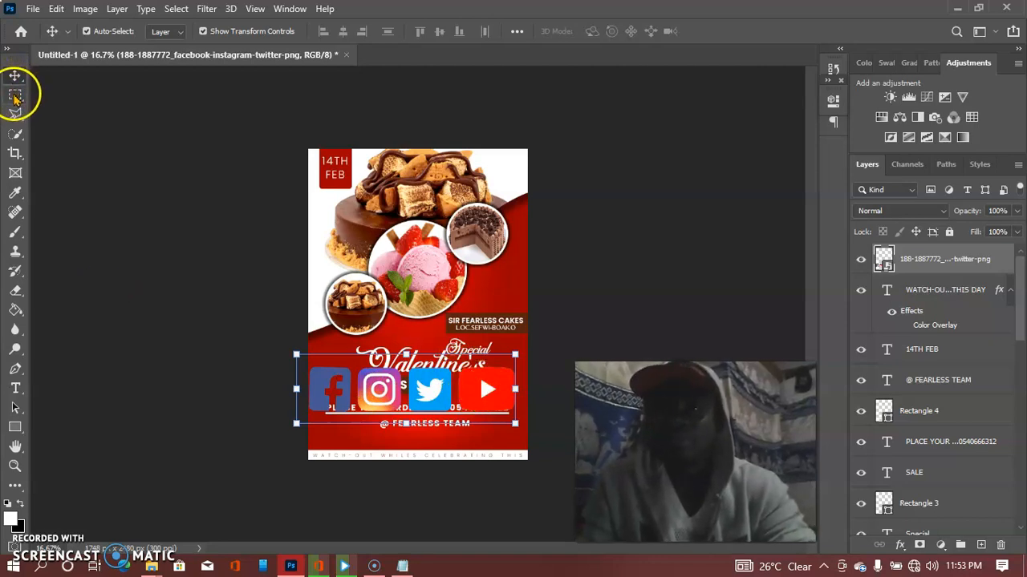
Step: Copy the YouTube icon to its own layer using a rectangular marquee selection, and delete the original social media icons layer
{"action": "left_click", "coordinate": [15, 95]}
{"action": "right_click", "coordinate": [15, 97]}
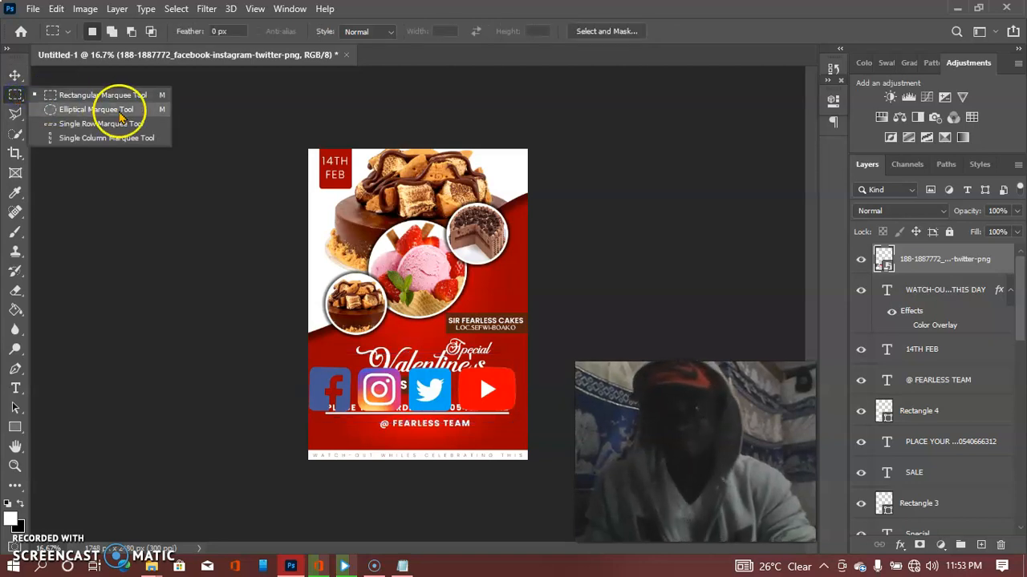
{"action": "left_click", "coordinate": [119, 97]}
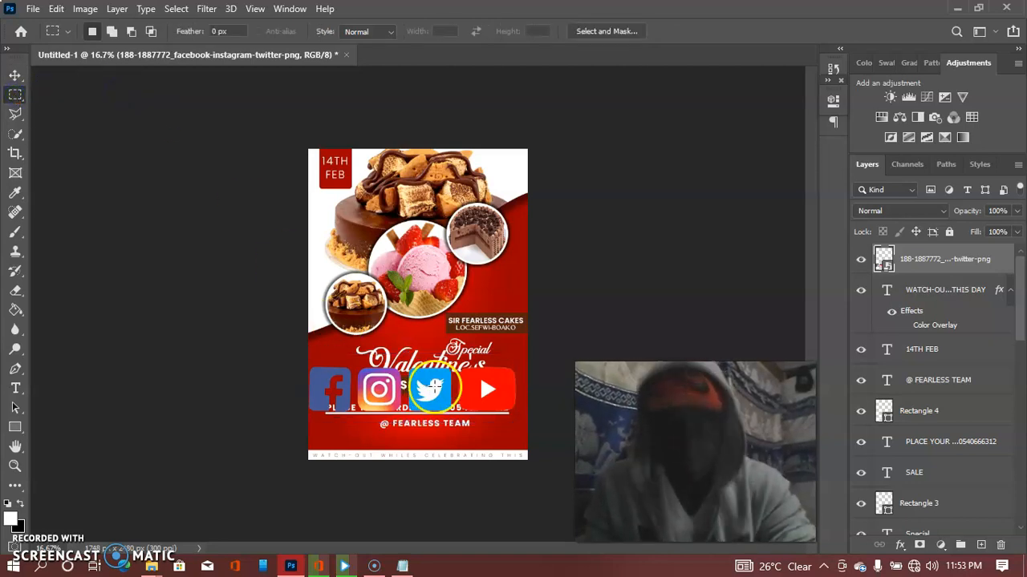
{"action": "left_click_drag", "start_coordinate": [466, 388], "coordinate": [521, 420]}
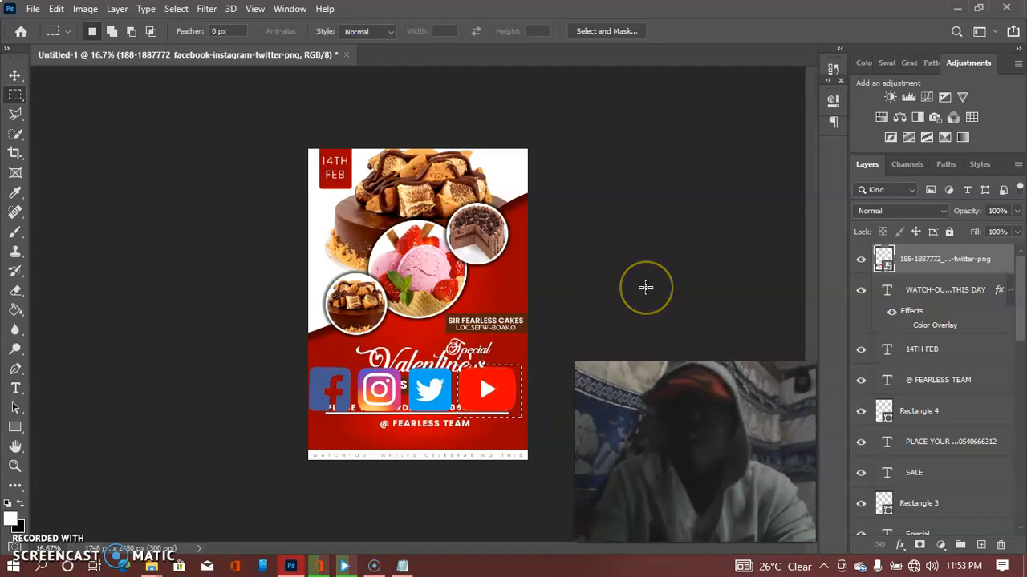
{"action": "key", "text": "ctrl+j"}
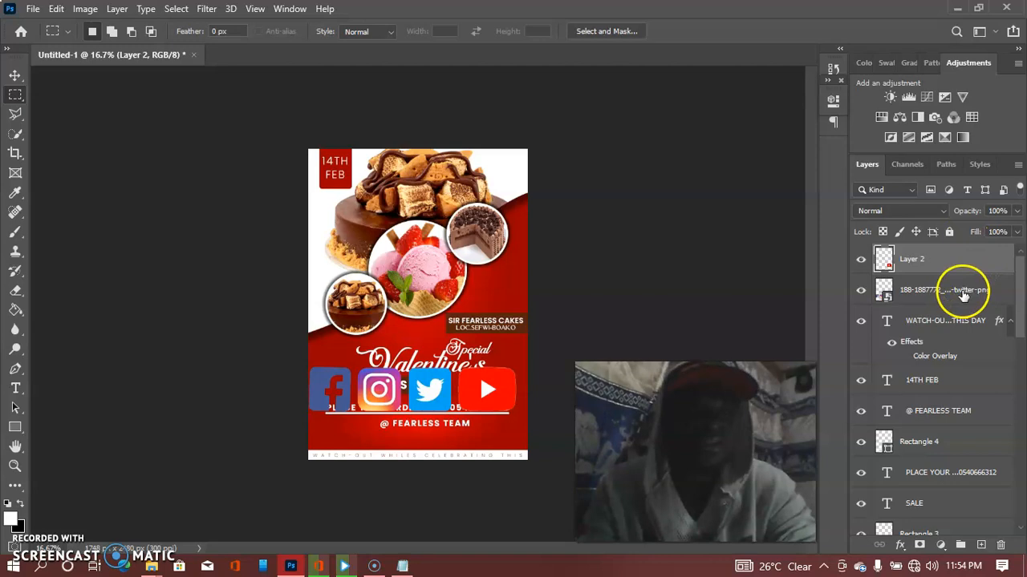
{"action": "left_click", "coordinate": [962, 292]}
{"action": "key", "text": "Delete"}
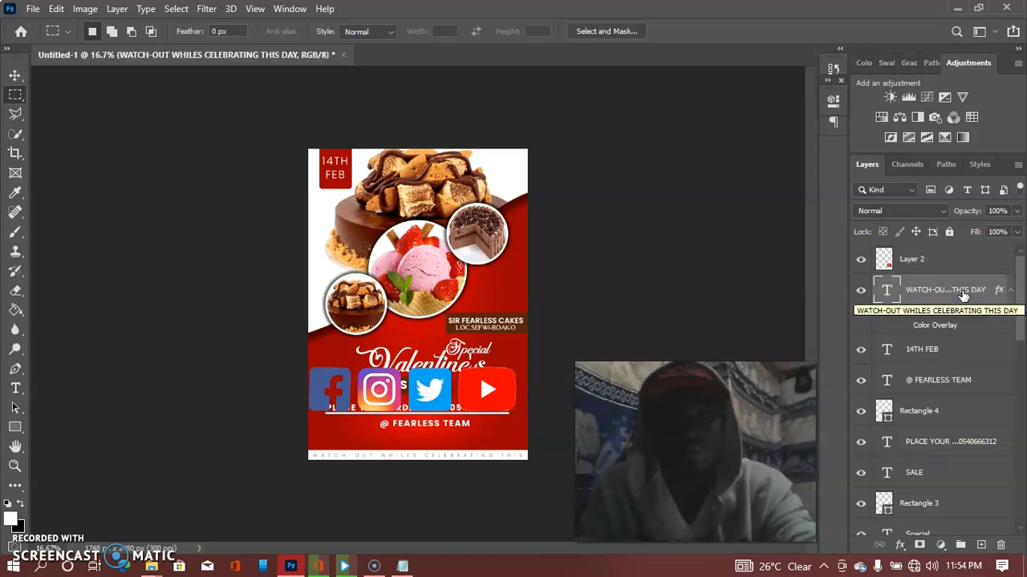
Step: Scale the YouTube icon to 32.04% and position it directly before the "@ FEARLESS TEAM" text, below the order line
{"action": "left_click", "coordinate": [15, 73]}
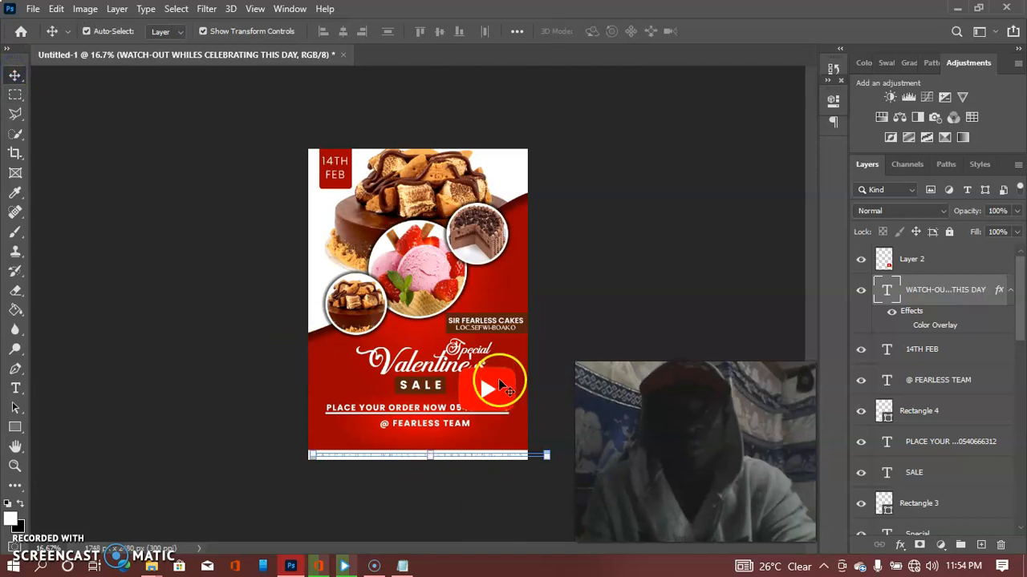
{"action": "left_click", "coordinate": [498, 379]}
{"action": "left_click_drag", "start_coordinate": [515, 367], "coordinate": [469, 406]}
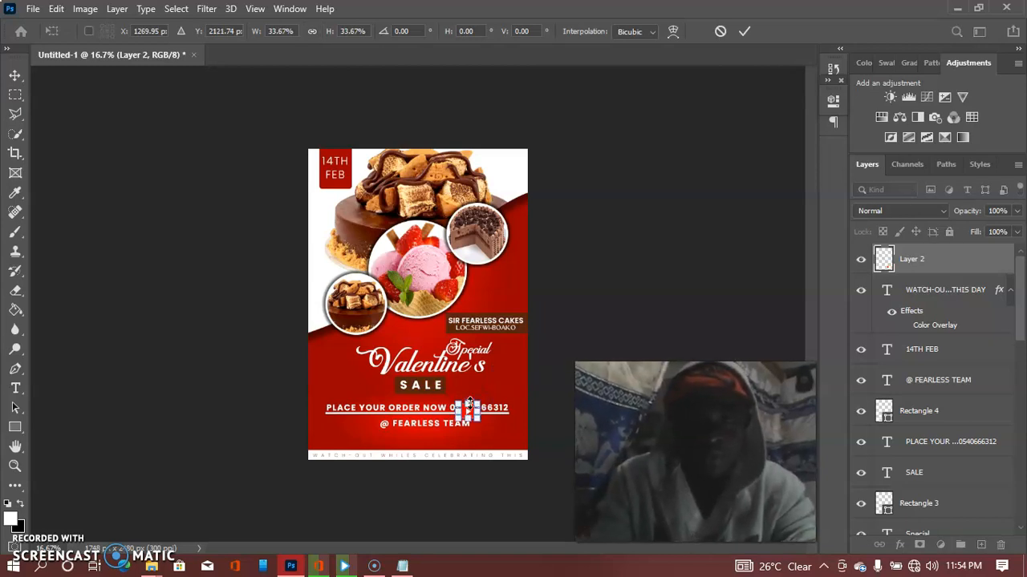
{"action": "key", "text": "Down"}
{"action": "key", "text": "Down"}
{"action": "key", "text": "Down"}
{"action": "key", "text": "Down"}
{"action": "key", "text": "Down"}
{"action": "key", "text": "Down"}
{"action": "key", "text": "Down"}
{"action": "key", "text": "Down"}
{"action": "key", "text": "Down"}
{"action": "key", "text": "Down"}
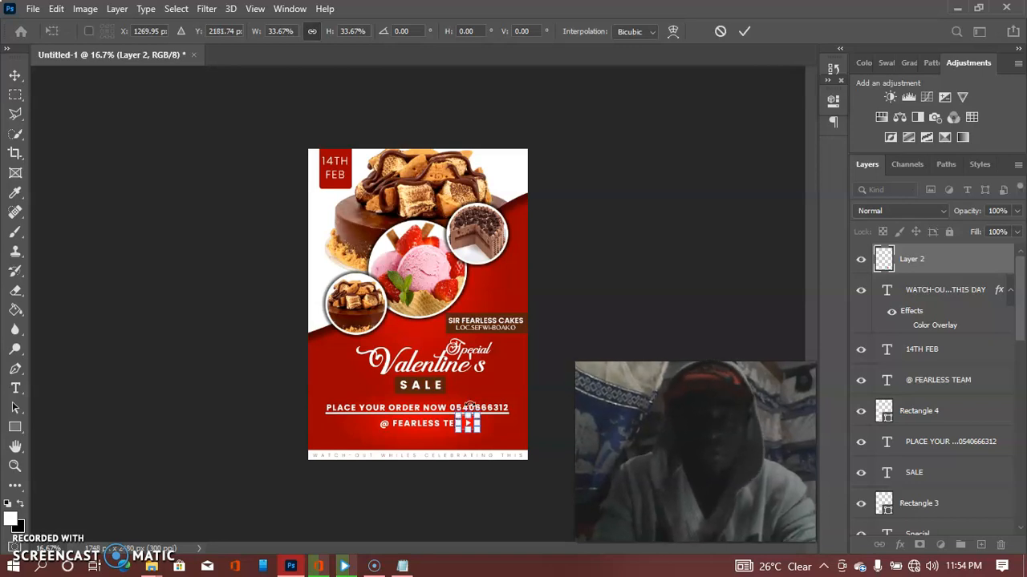
{"action": "key", "text": "Left"}
{"action": "key", "text": "Left"}
{"action": "key", "text": "Left"}
{"action": "key", "text": "Left"}
{"action": "key", "text": "Left"}
{"action": "key", "text": "Left"}
{"action": "key", "text": "Left"}
{"action": "key", "text": "Left"}
{"action": "key", "text": "Left"}
{"action": "key", "text": "Left"}
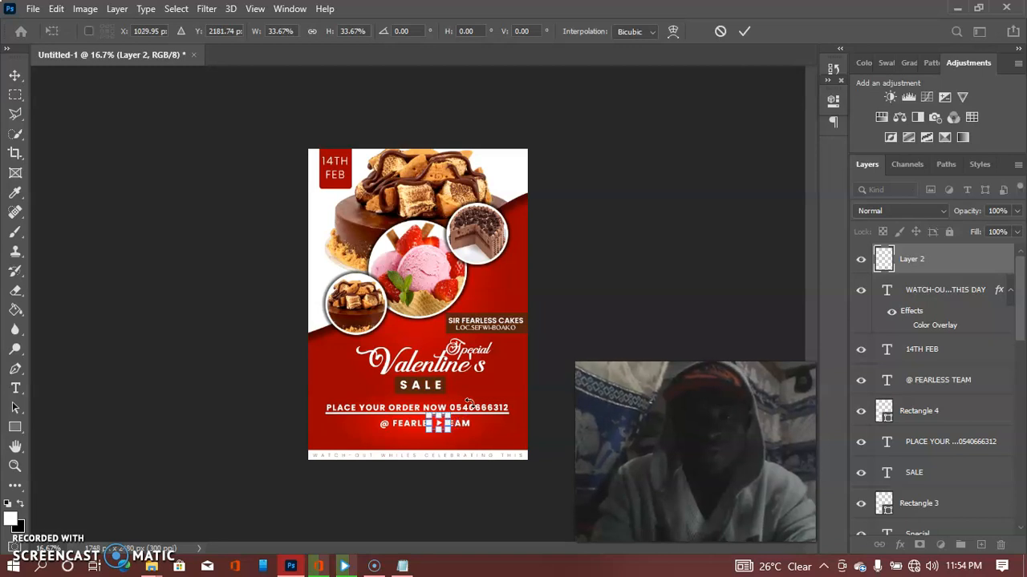
{"action": "left_click_drag", "start_coordinate": [434, 428], "coordinate": [362, 432]}
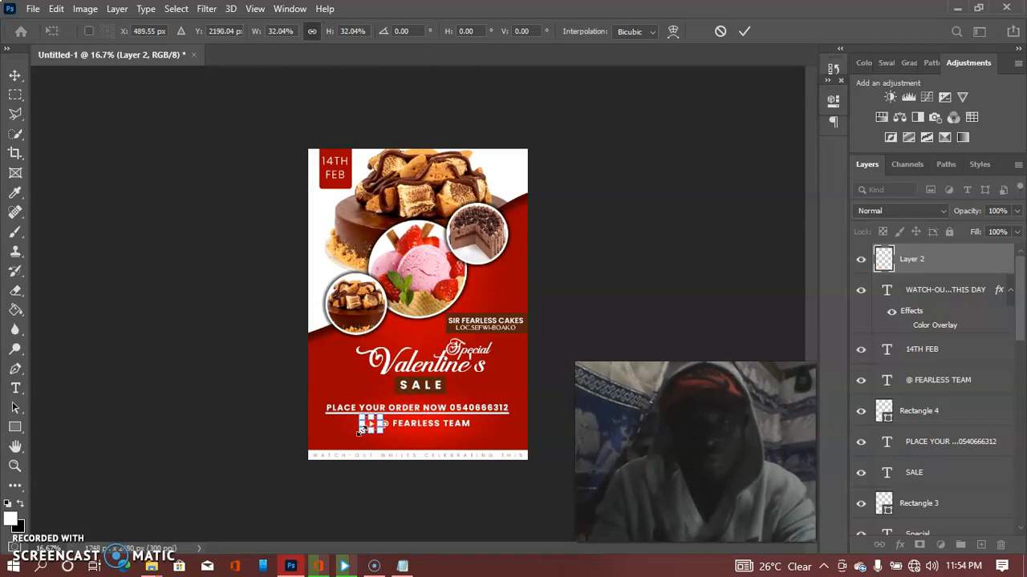
{"action": "left_click", "coordinate": [745, 31]}
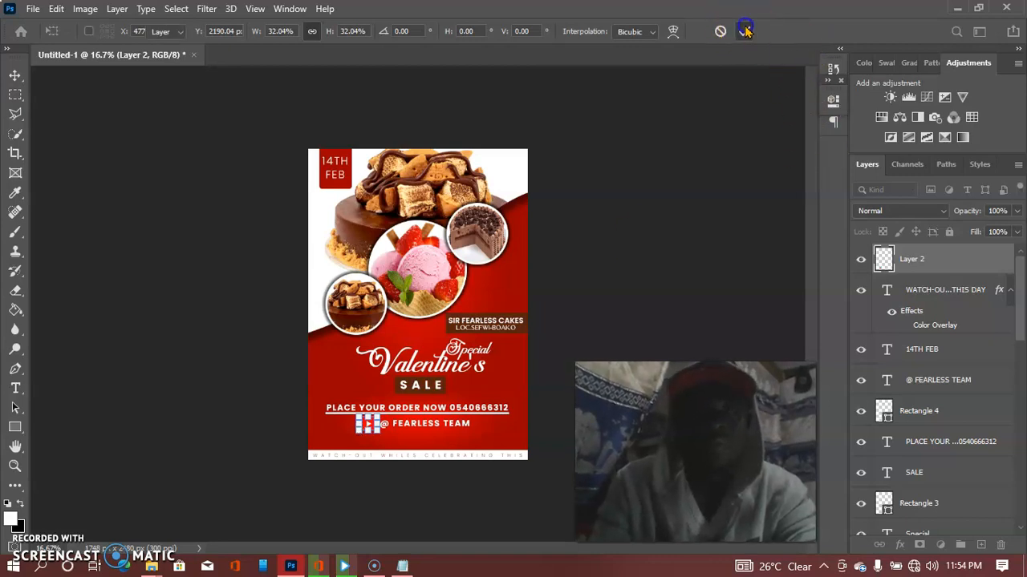
{"action": "left_click", "coordinate": [720, 160]}
{"action": "left_click", "coordinate": [954, 11]}
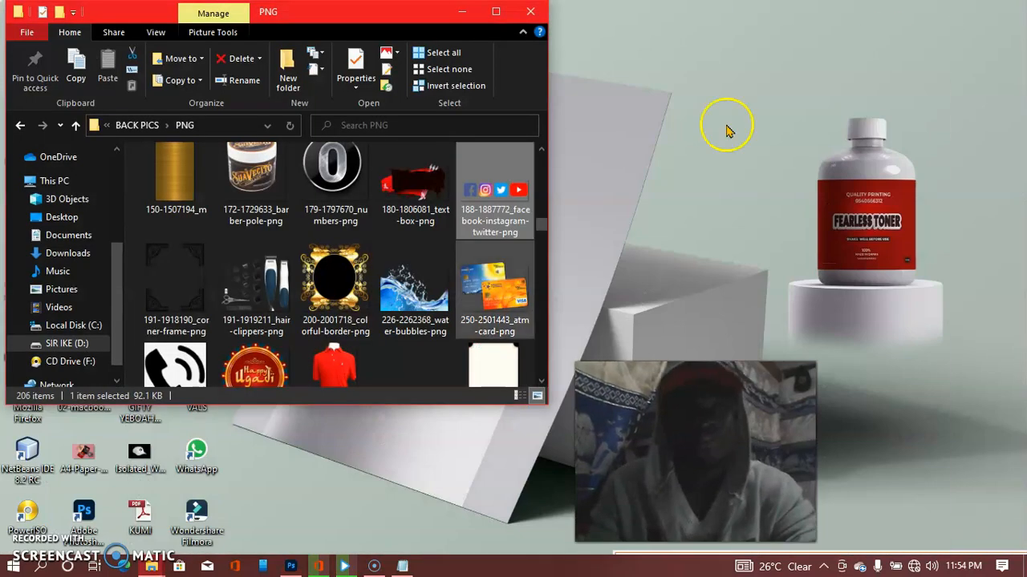
{"action": "scroll", "coordinate": [449, 232], "scroll_direction": "down", "scroll_amount": 3}
{"action": "left_click", "coordinate": [424, 241]}
{"action": "left_click_drag", "start_coordinate": [424, 240], "coordinate": [452, 440]}
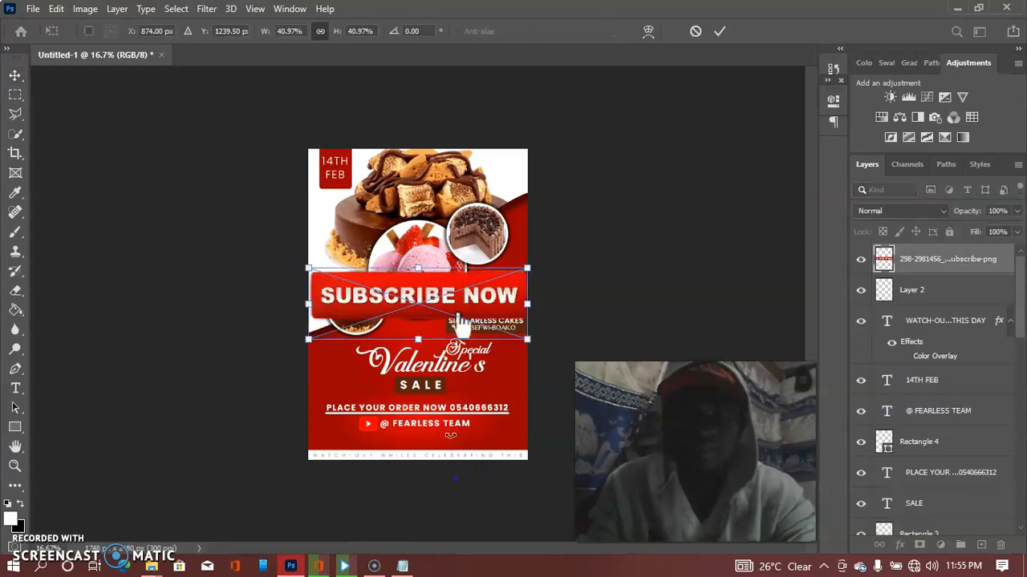